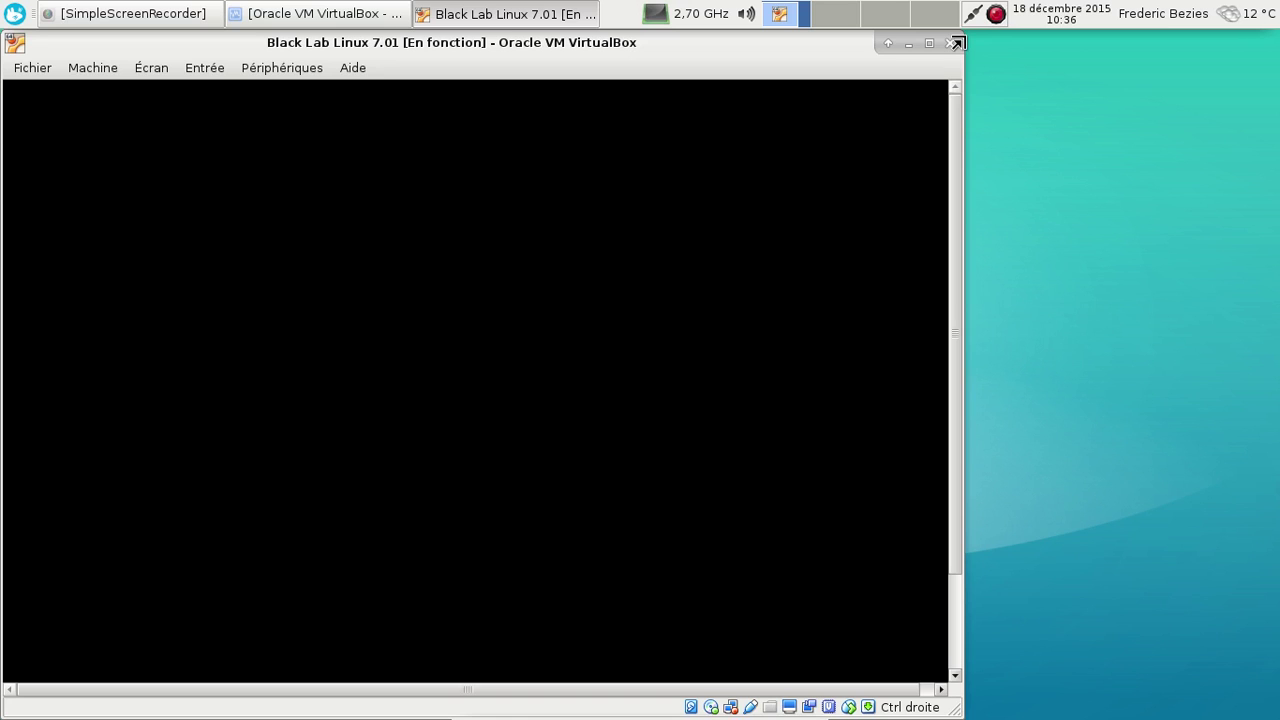
# Step: Switch the Black Lab Linux virtual machine to full screen and look over its application categories
pyautogui.hotkey('ctrl', 'f')
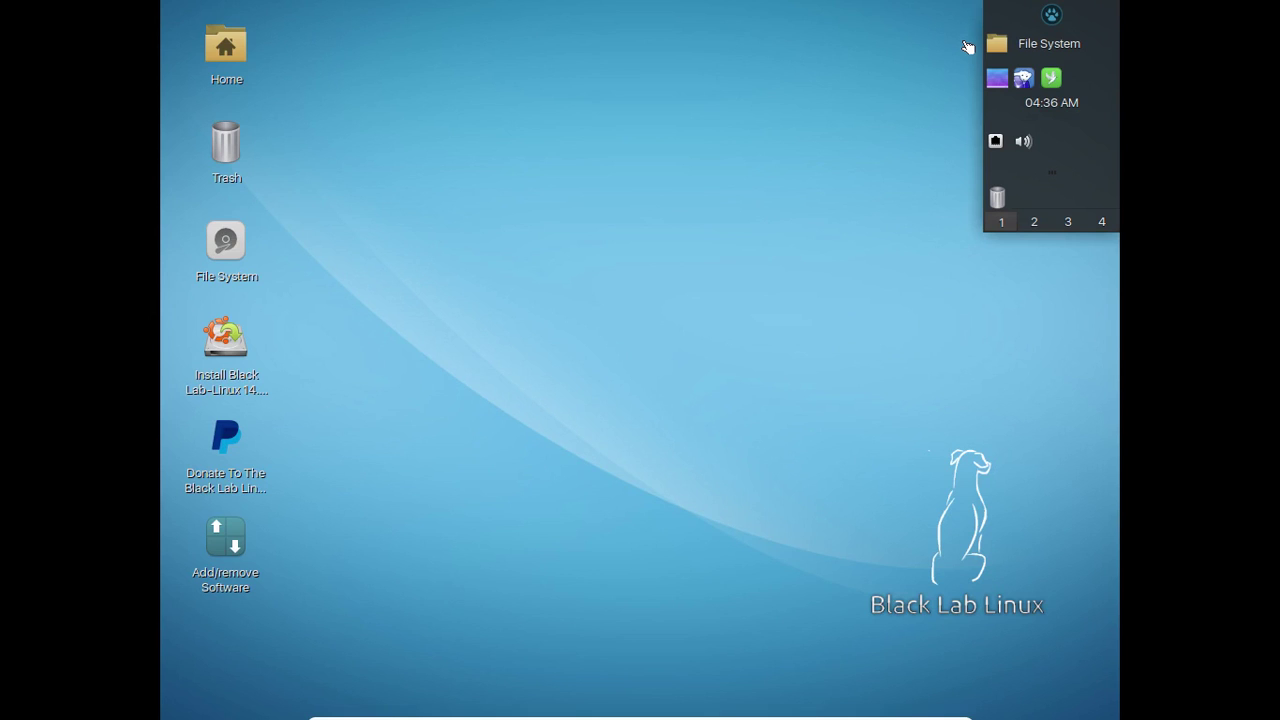
pyautogui.click(1052, 12)
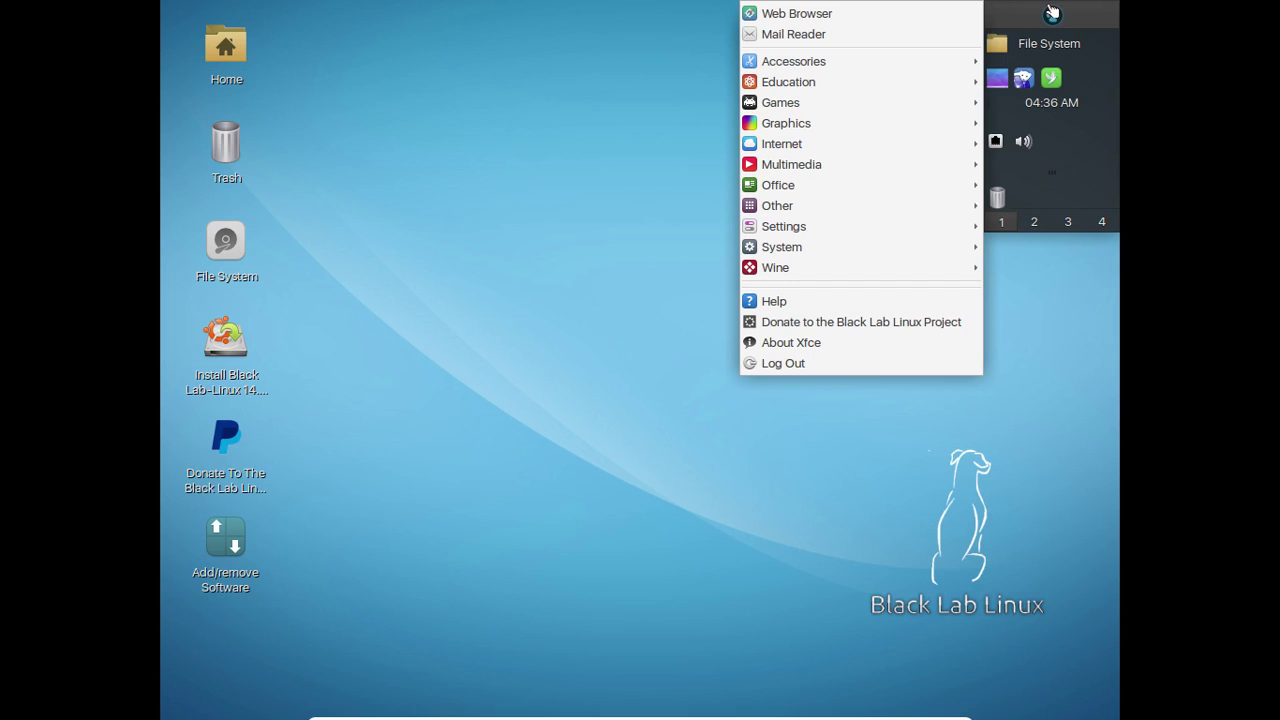
pyautogui.click(1052, 12)
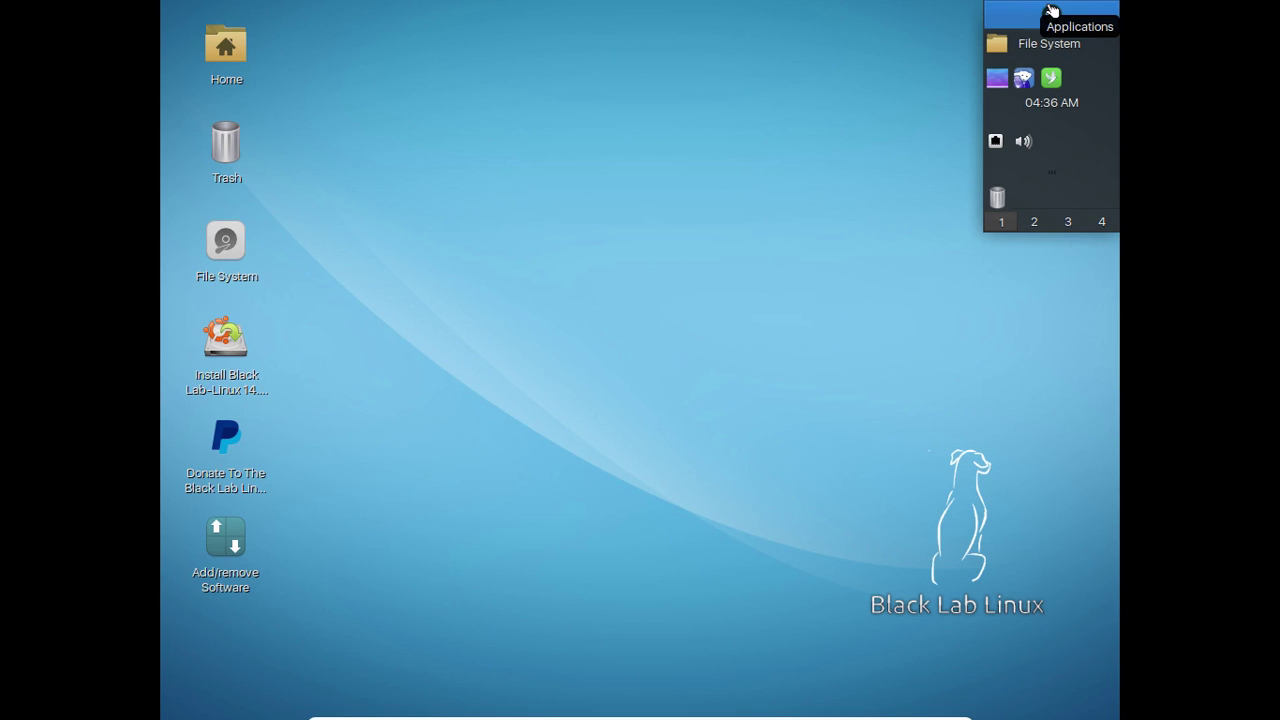
# Step: View the contents of the Home folder, moving its window toward the middle of the desktop before closing it
pyautogui.doubleClick(225, 45)
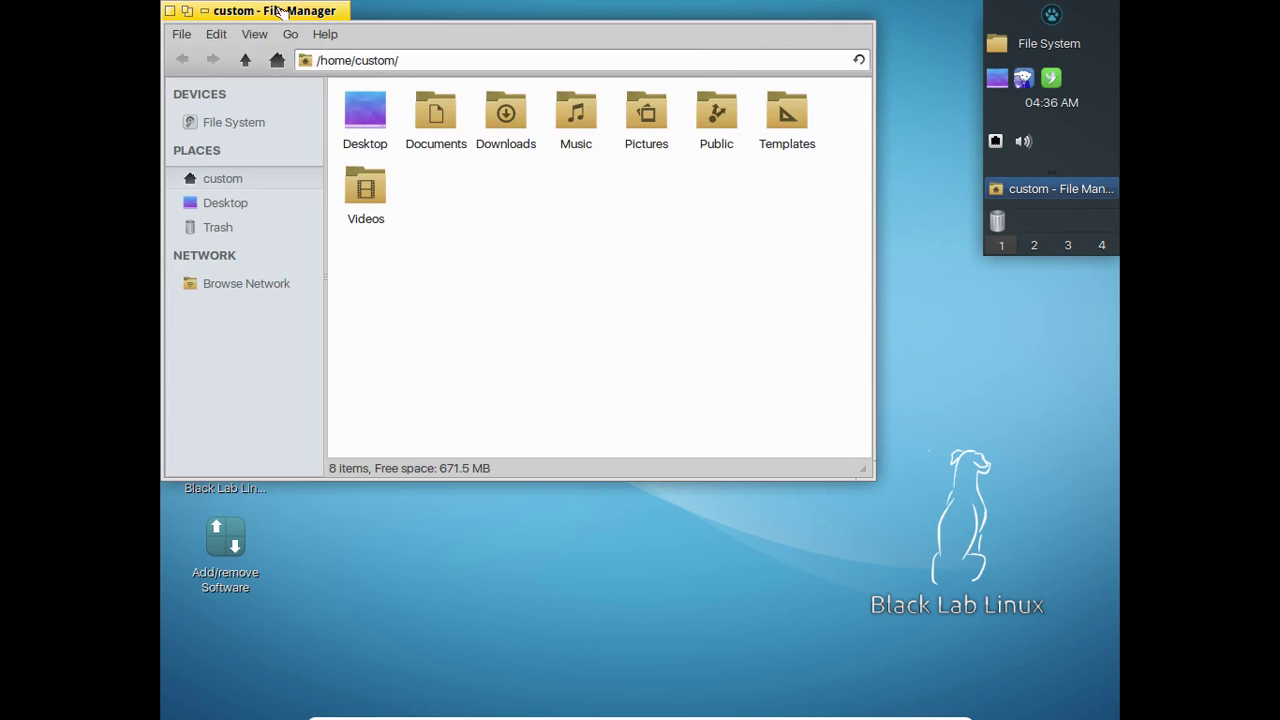
pyautogui.moveTo(280, 12); pyautogui.dragTo(420, 103)
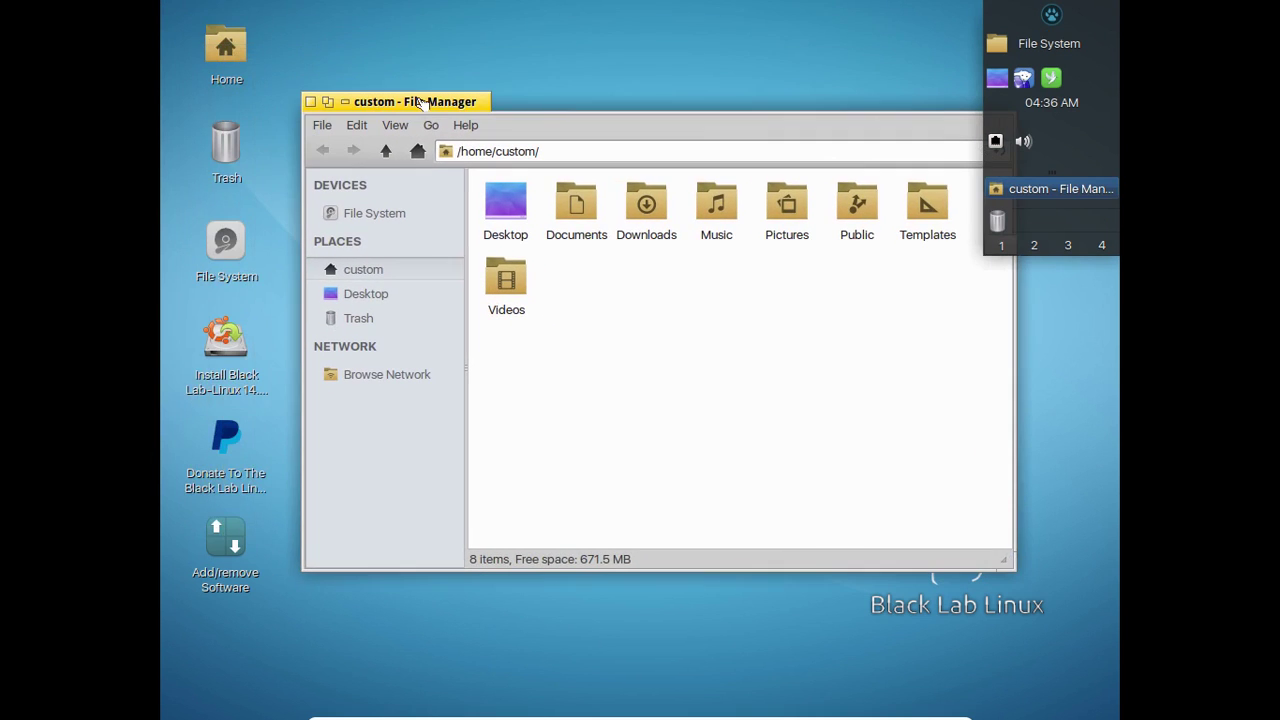
pyautogui.doubleClick(313, 101)
# Step: Open the web browser and enlarge its window to reach the edge of the desktop panel
pyautogui.click(1028, 18)
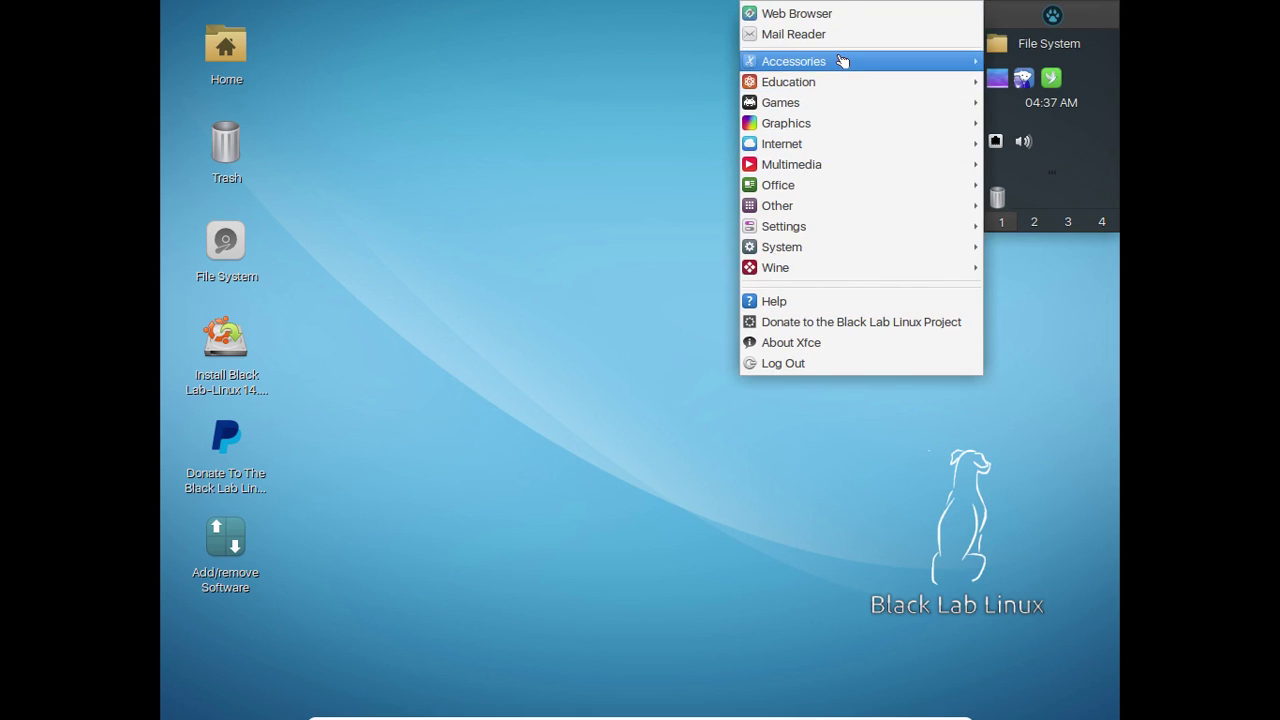
pyautogui.click(829, 20)
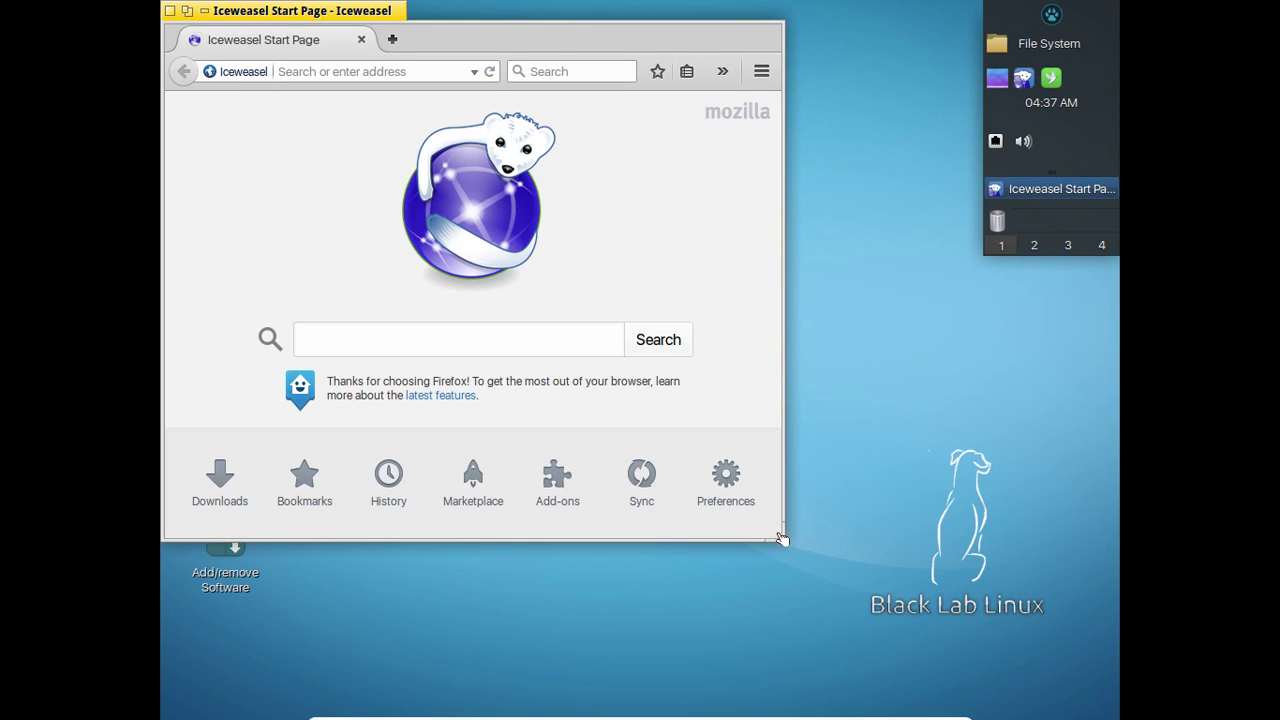
pyautogui.moveTo(780, 536); pyautogui.dragTo(982, 620)
# Step: Start entering a web address in the browser, keeping only the letter h and dismissing the suggestions
pyautogui.click(405, 71)
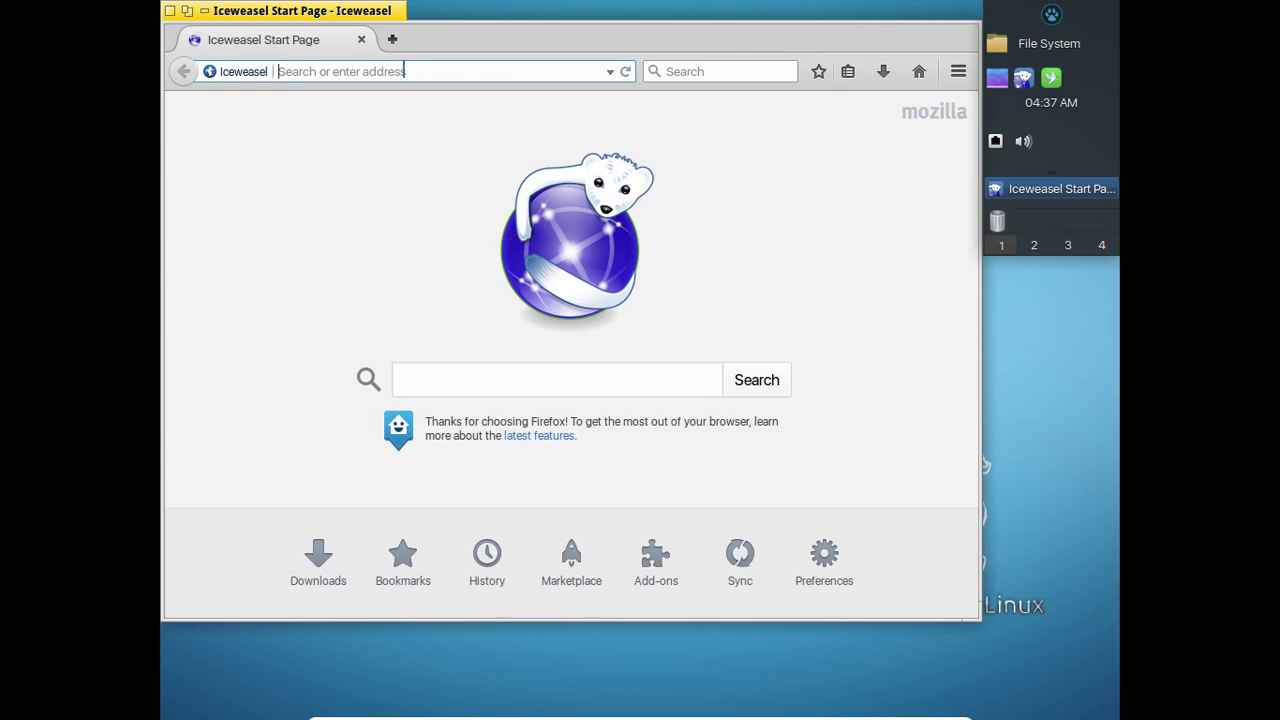
pyautogui.write('hijo')
pyautogui.press('BackSpace')
pyautogui.press('BackSpace')
pyautogui.press('BackSpace')
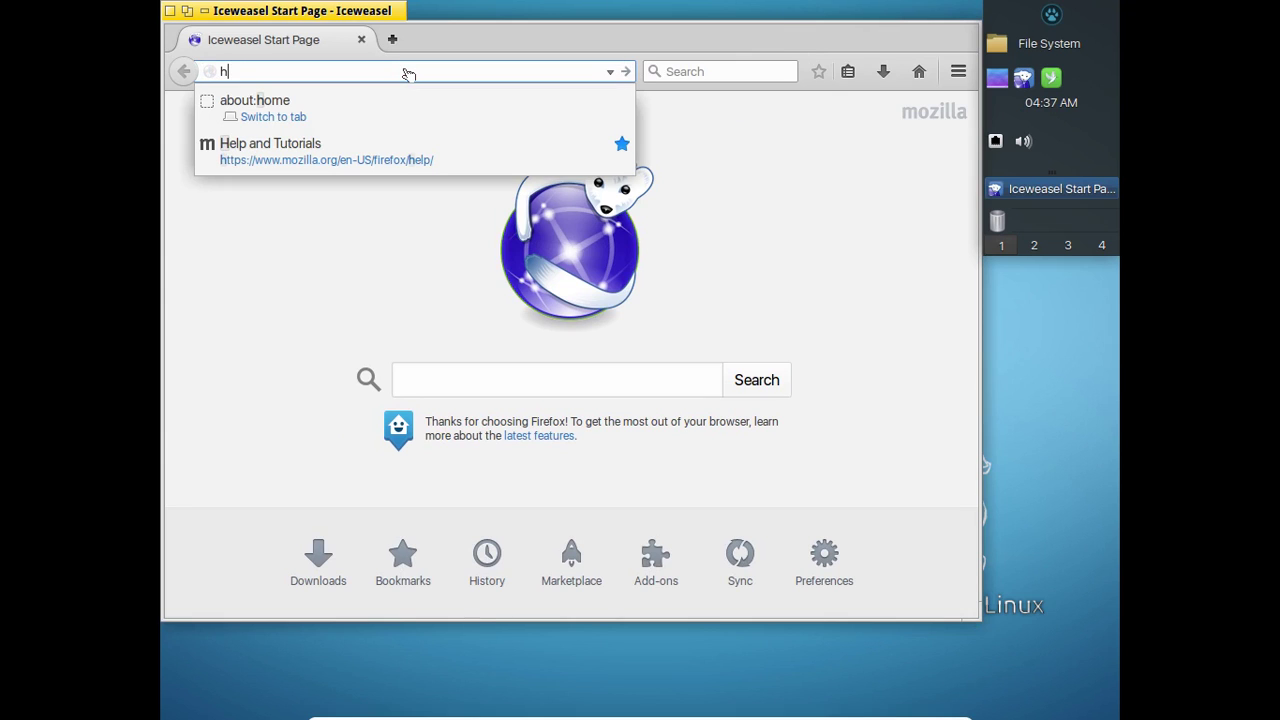
pyautogui.press('Escape')
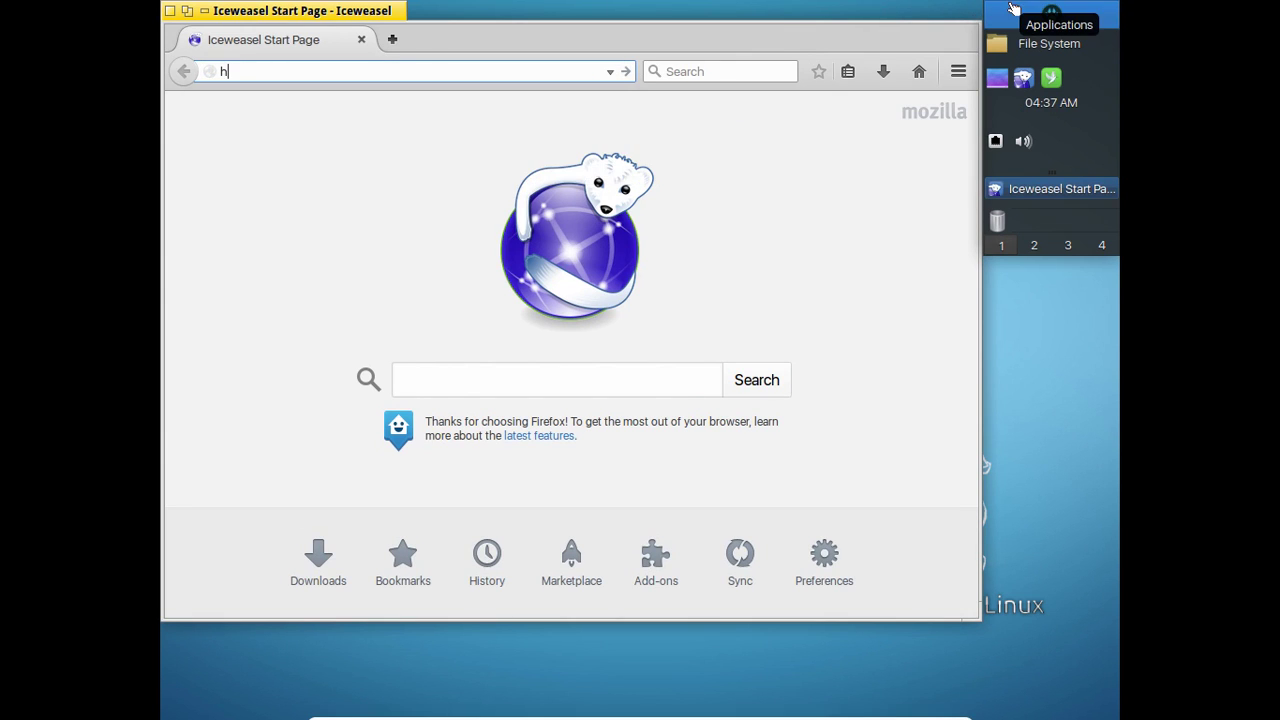
# Step: Open the keyboard layout settings and turn off the use of system defaults
pyautogui.click(1013, 9)
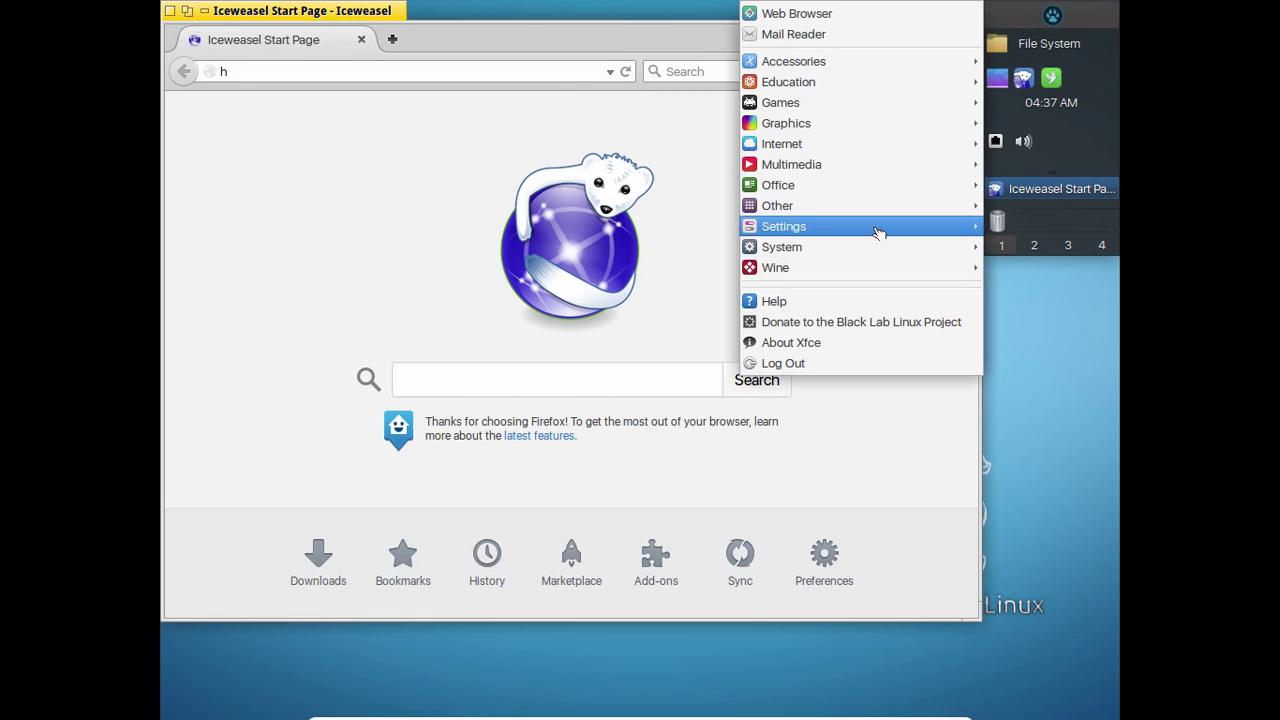
pyautogui.moveTo(879, 231)
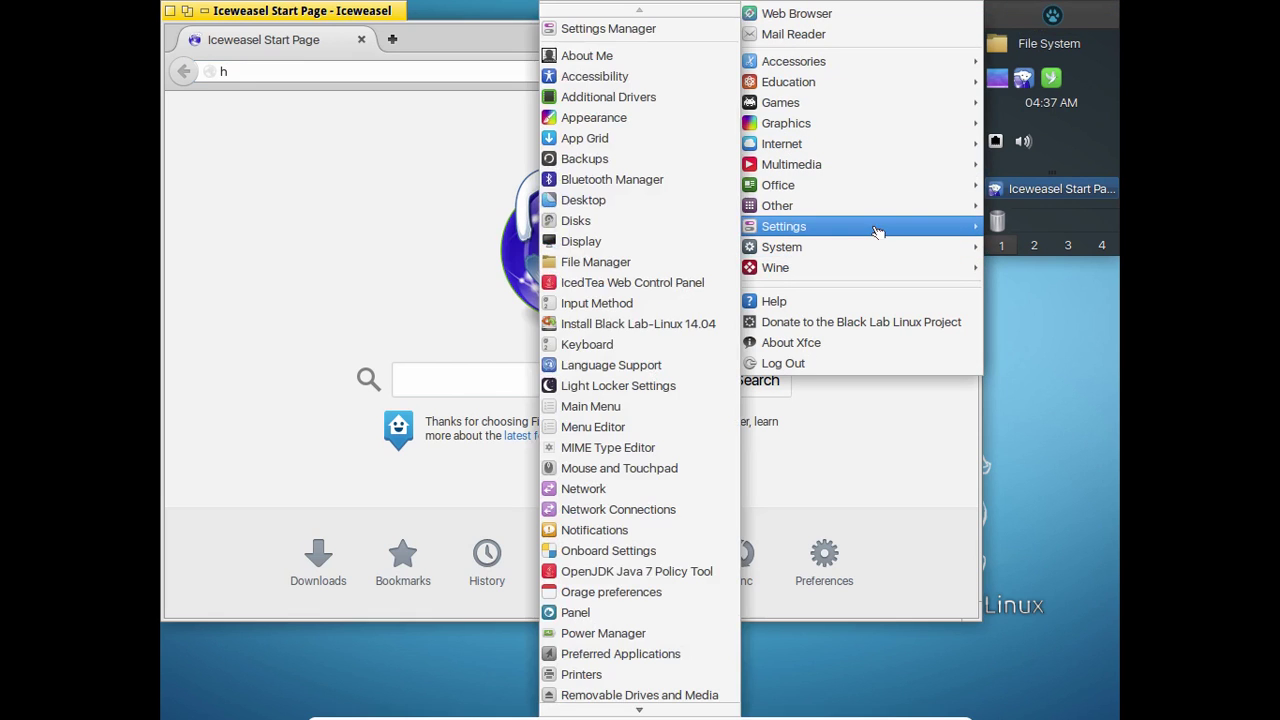
pyautogui.click(633, 355)
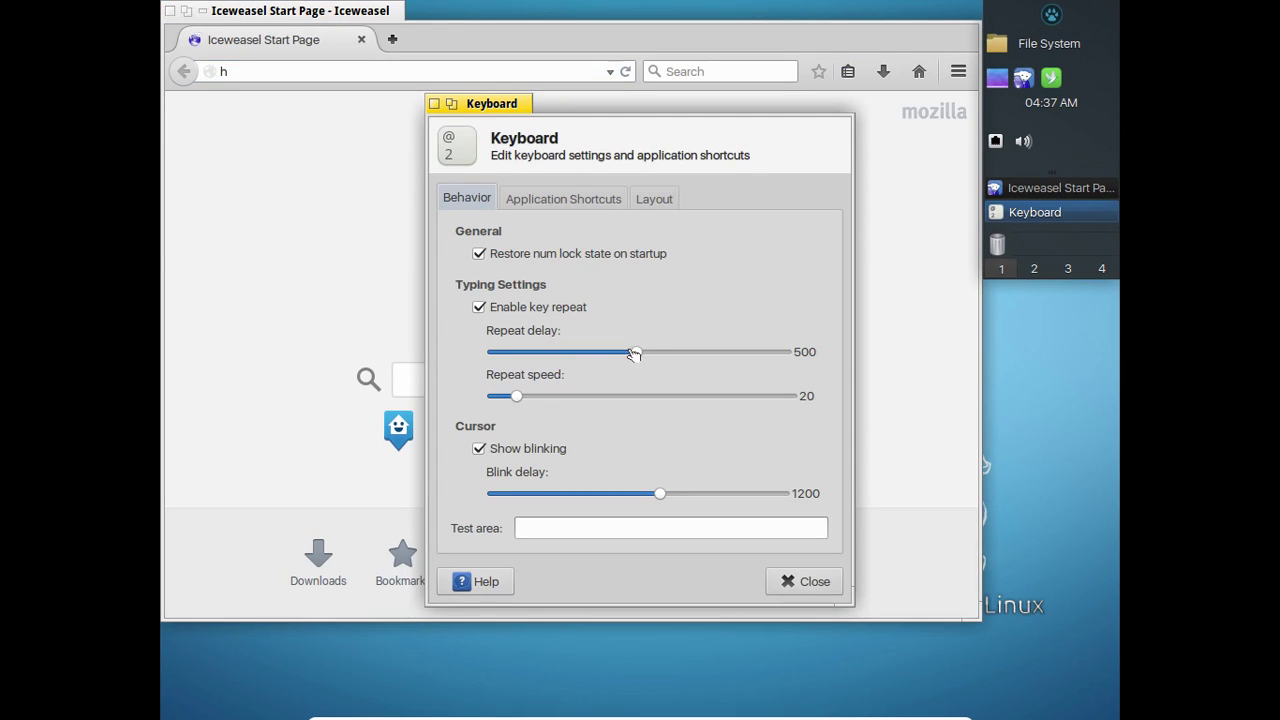
pyautogui.click(646, 204)
pyautogui.click(541, 244)
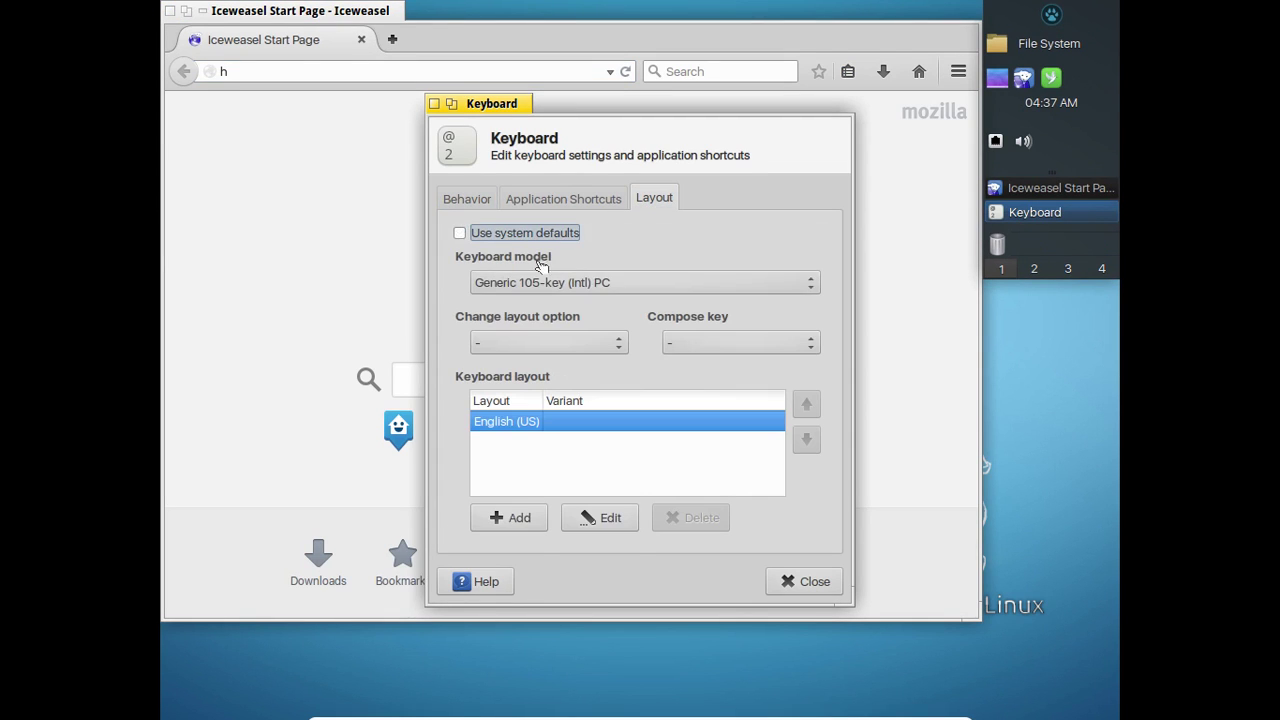
# Step: Replace the English (US) keyboard layout with French and close the keyboard settings
pyautogui.click(518, 517)
pyautogui.write('fr')
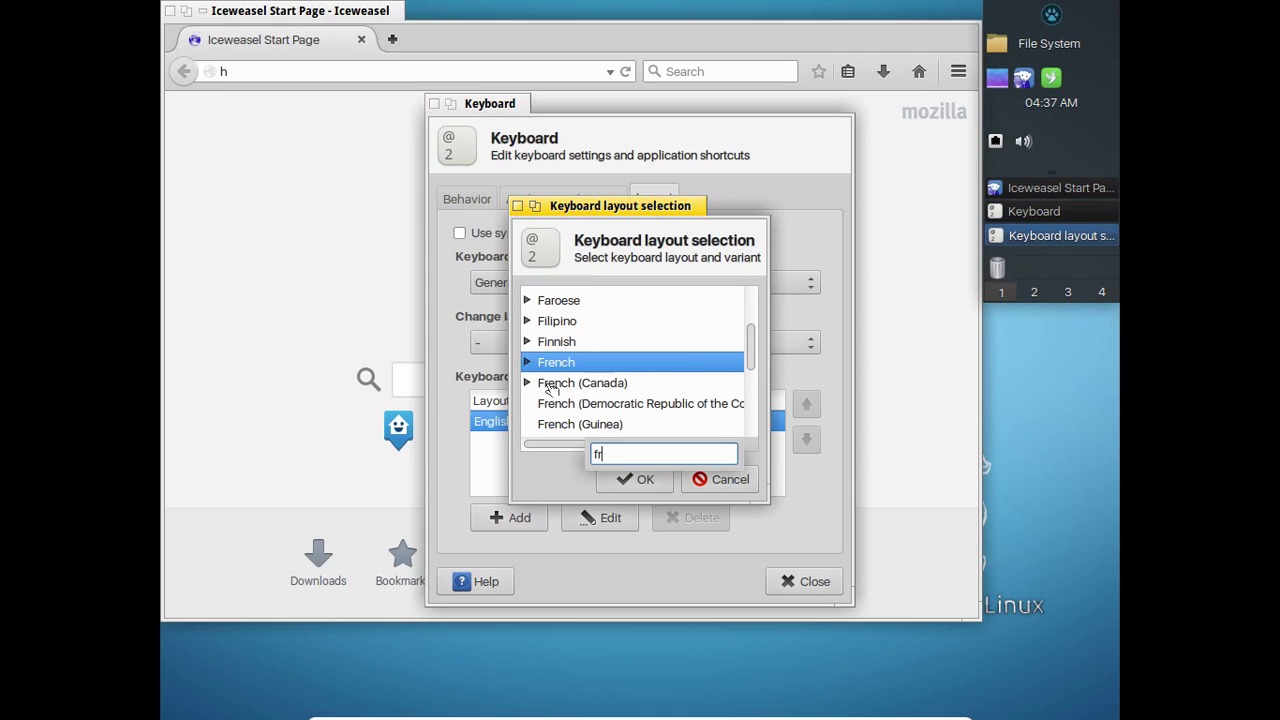
pyautogui.click(640, 479)
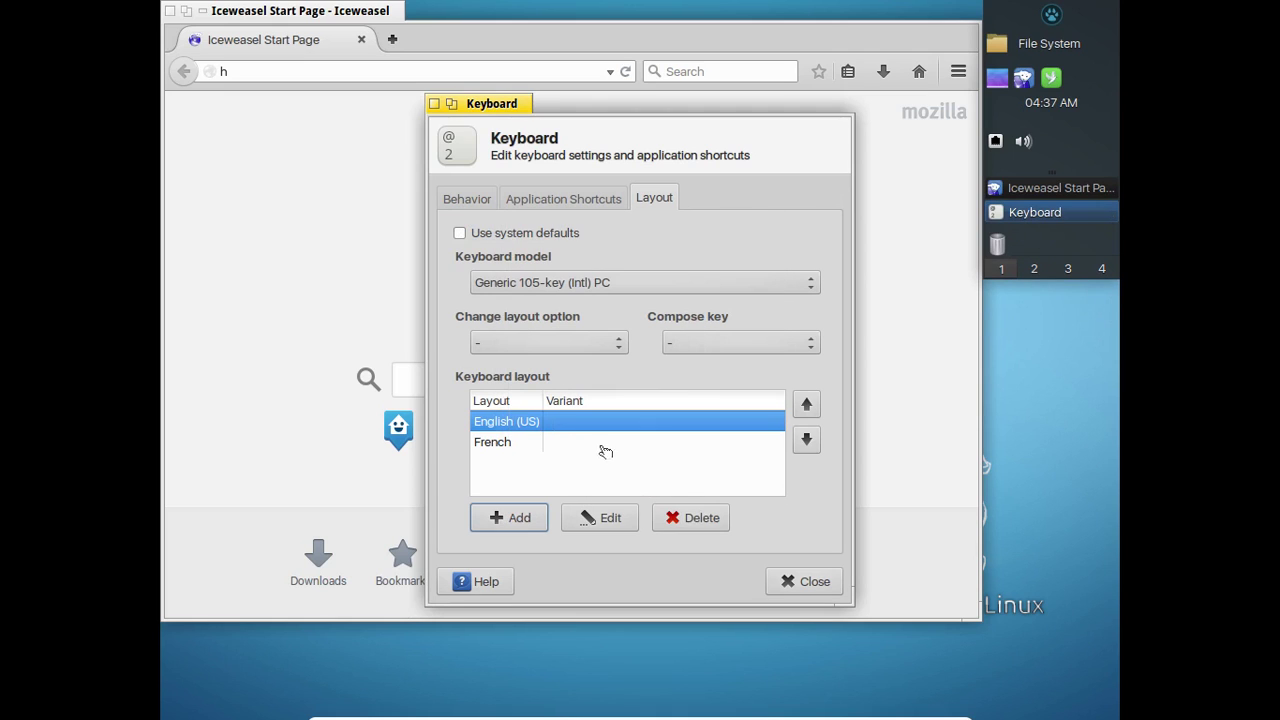
pyautogui.click(690, 519)
pyautogui.click(805, 581)
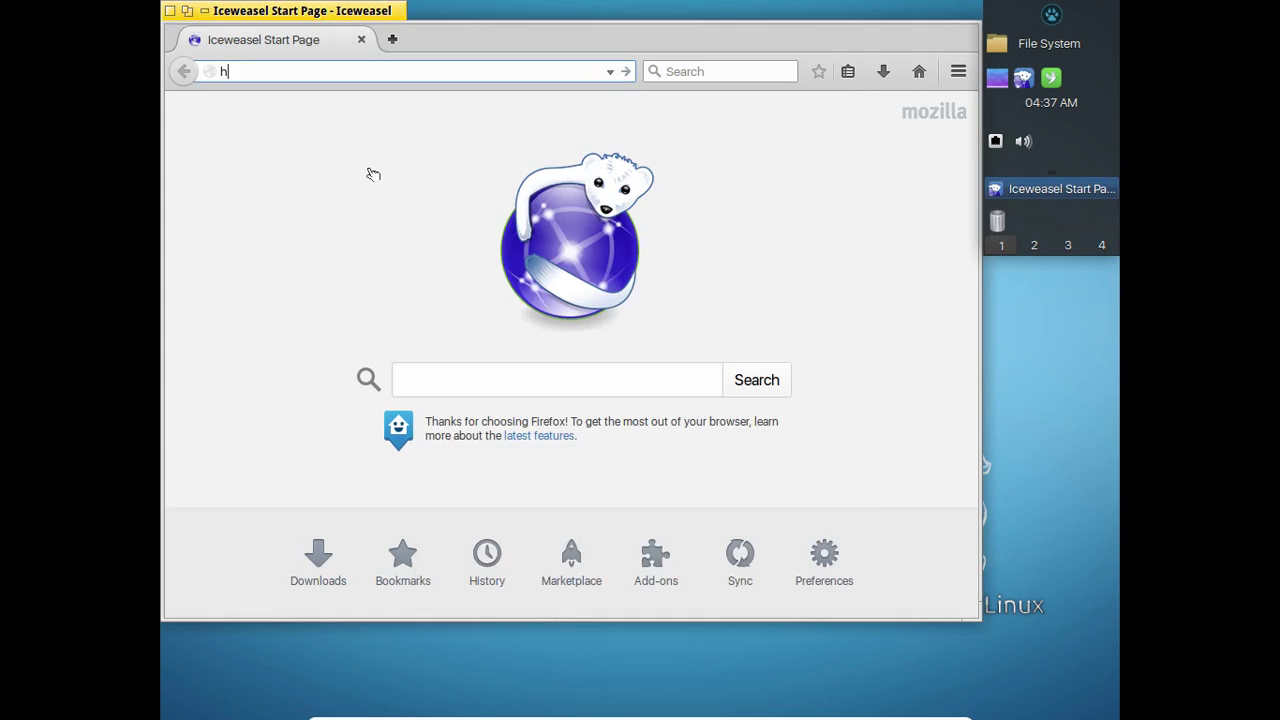
# Step: Complete the address as haiku-os.org, load the site and look through its home page
pyautogui.write('aiku-os.org')
pyautogui.press('Return')
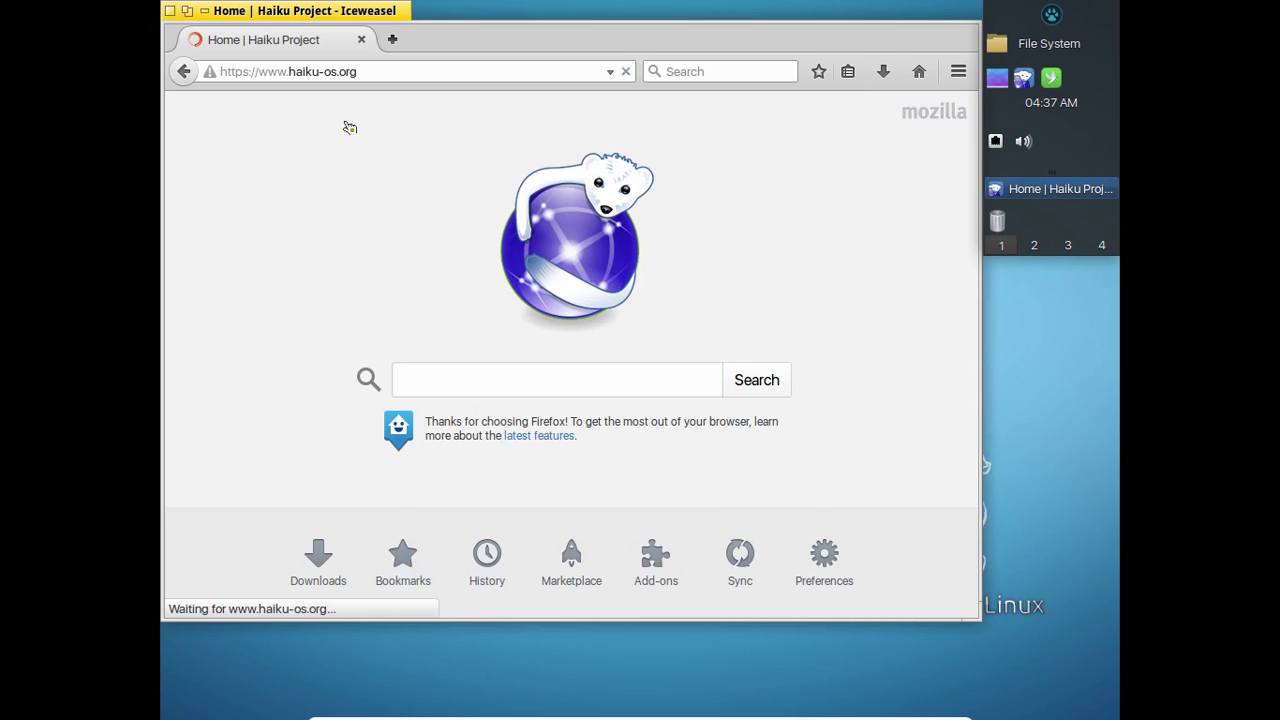
pyautogui.scroll(-3, 575, 182)
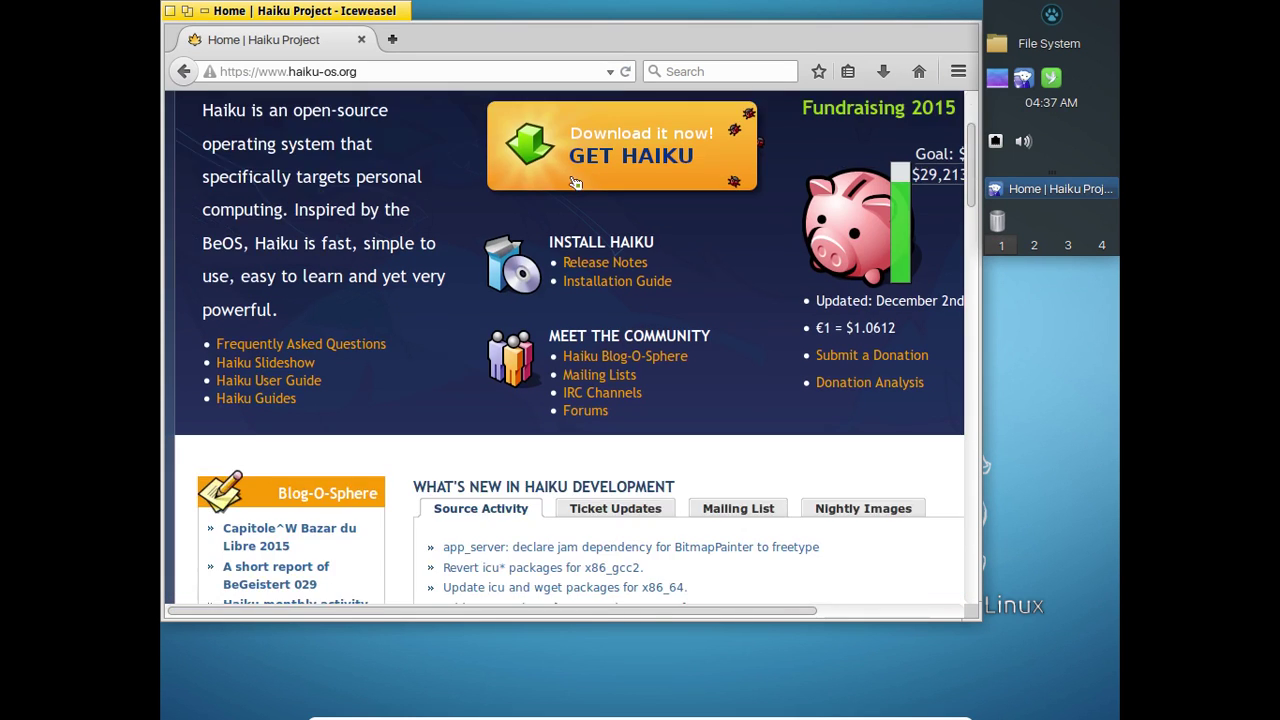
pyautogui.scroll(-15, 575, 182)
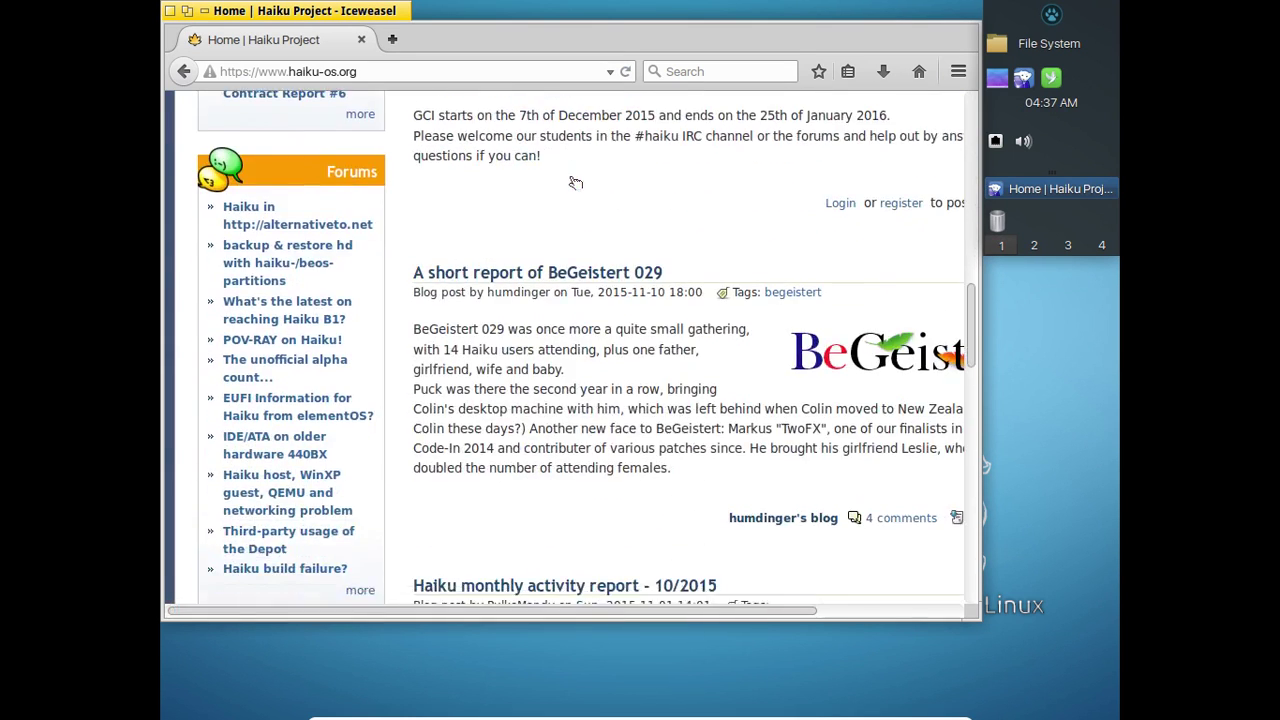
pyautogui.scroll(-15, 575, 182)
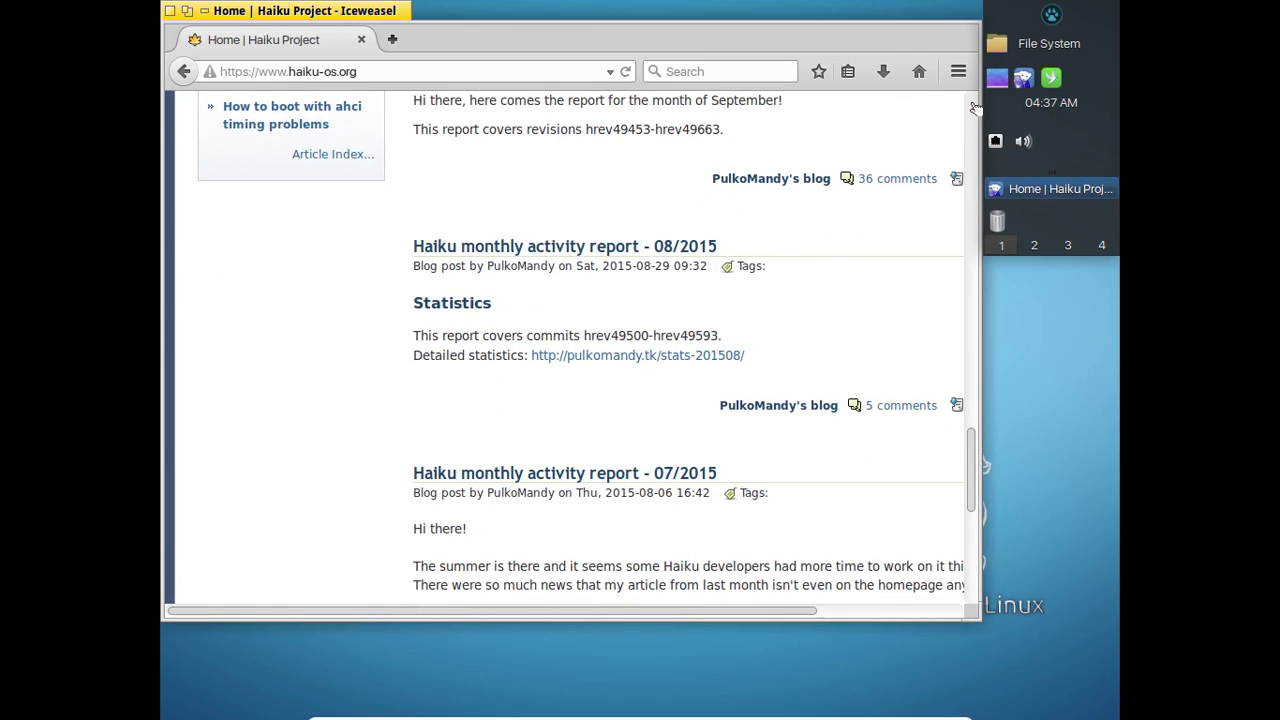
pyautogui.scroll(20, 975, 107)
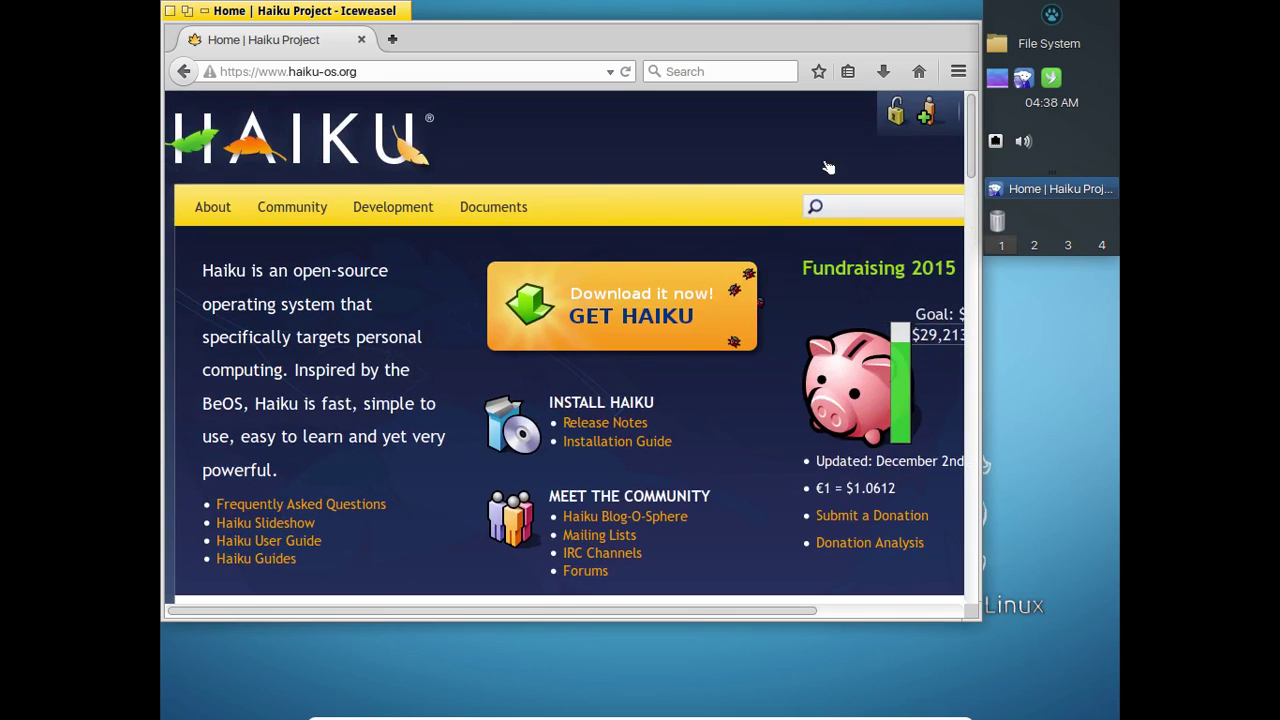
# Step: View the Haiku site's Documents and About pages and return to its home page
pyautogui.click(467, 208)
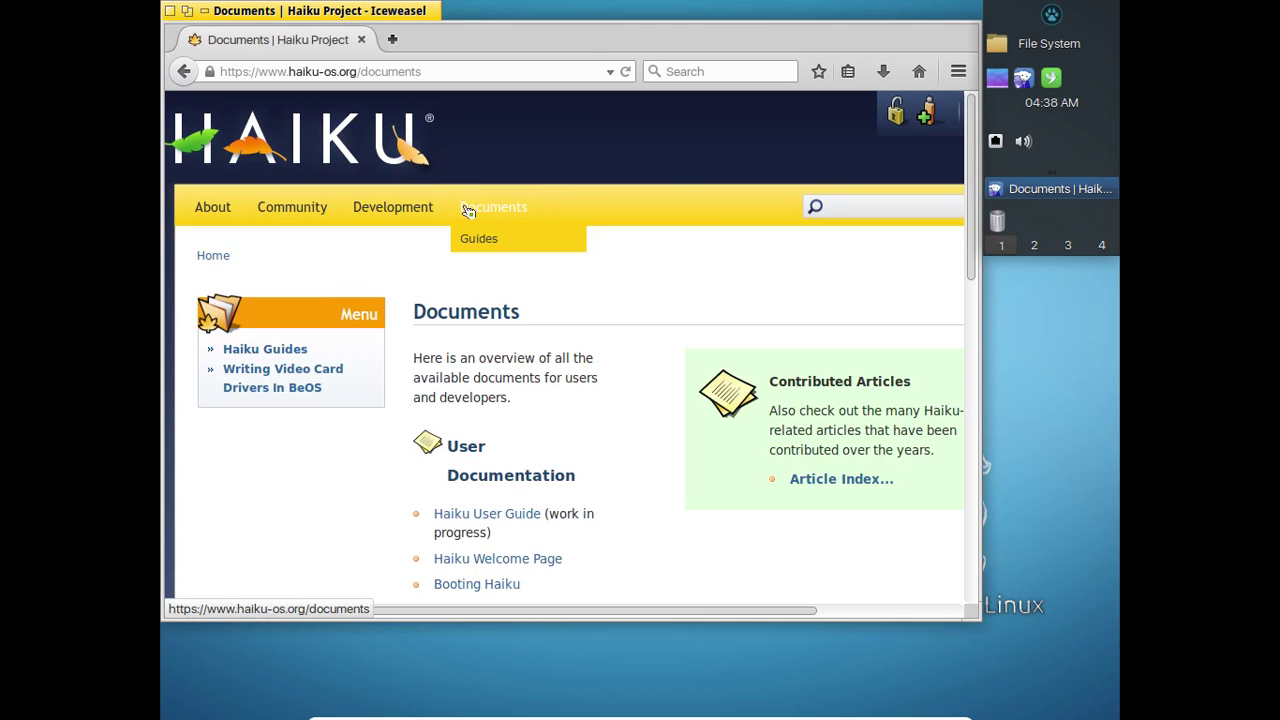
pyautogui.click(213, 210)
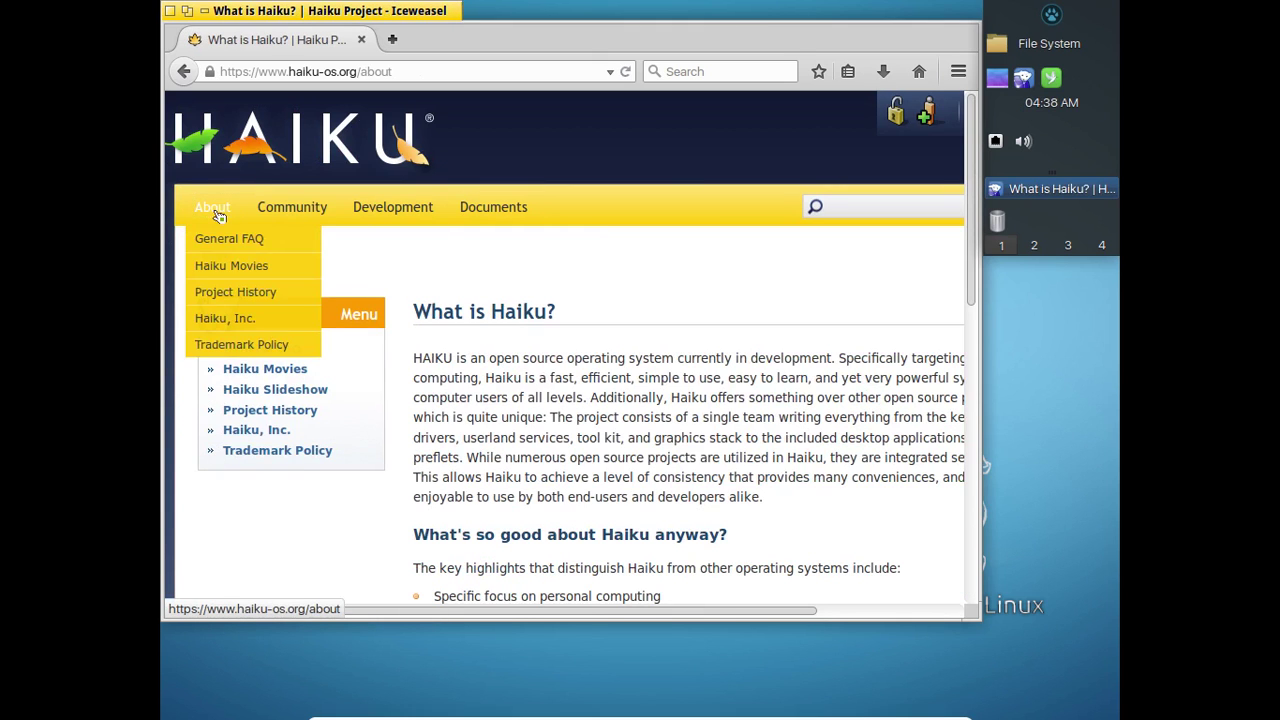
pyautogui.click(232, 152)
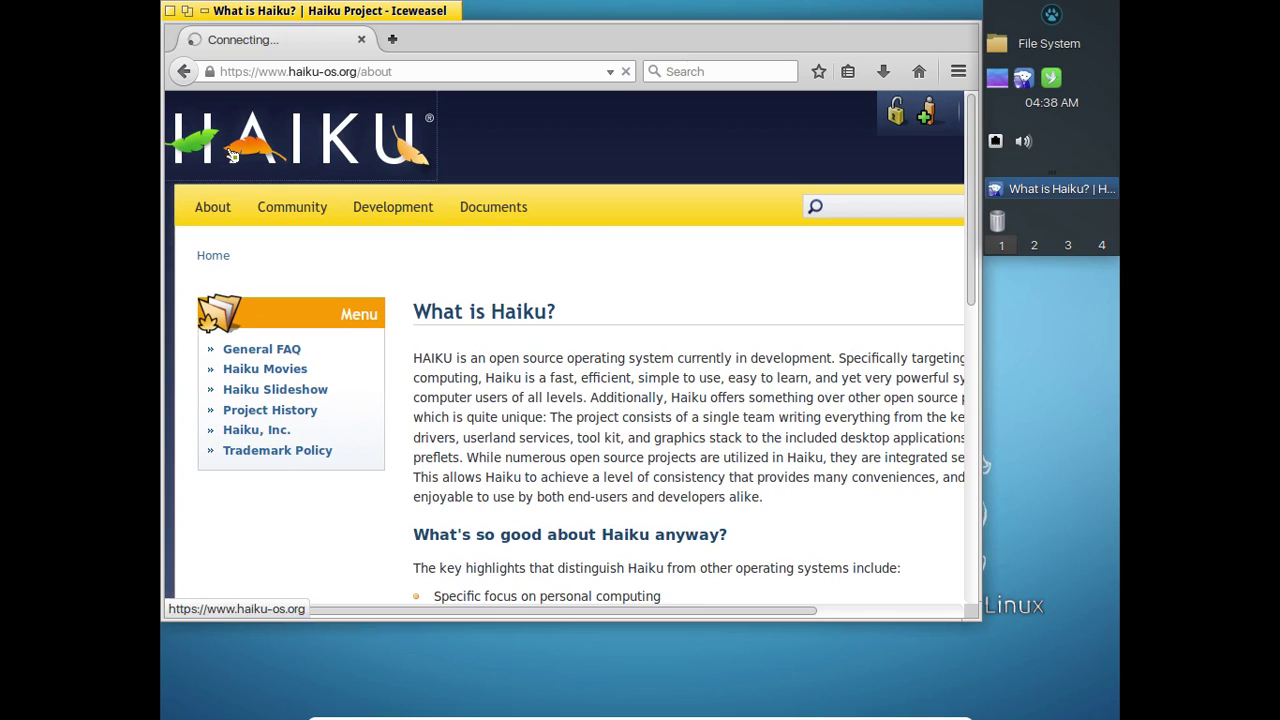
# Step: Examine the Haiku Slideshow as far as the Deskbar screenshot and close the browser
pyautogui.scroll(-2, 650, 410)
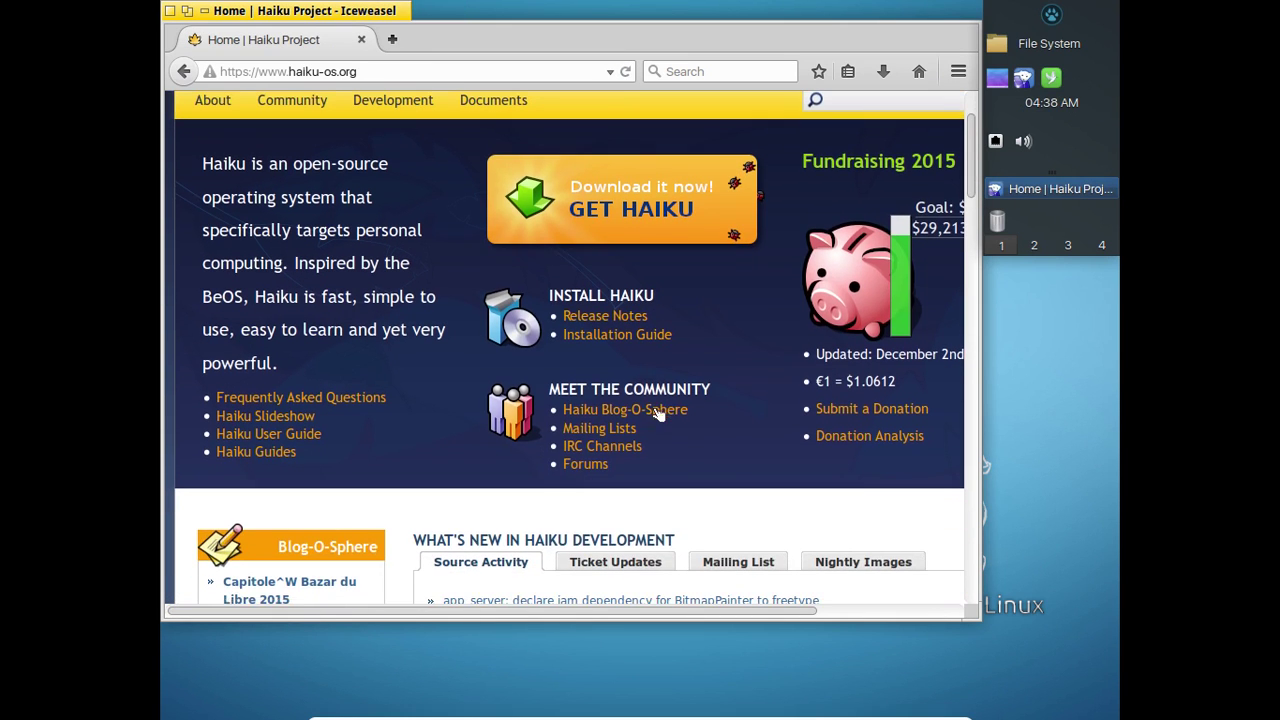
pyautogui.click(312, 422)
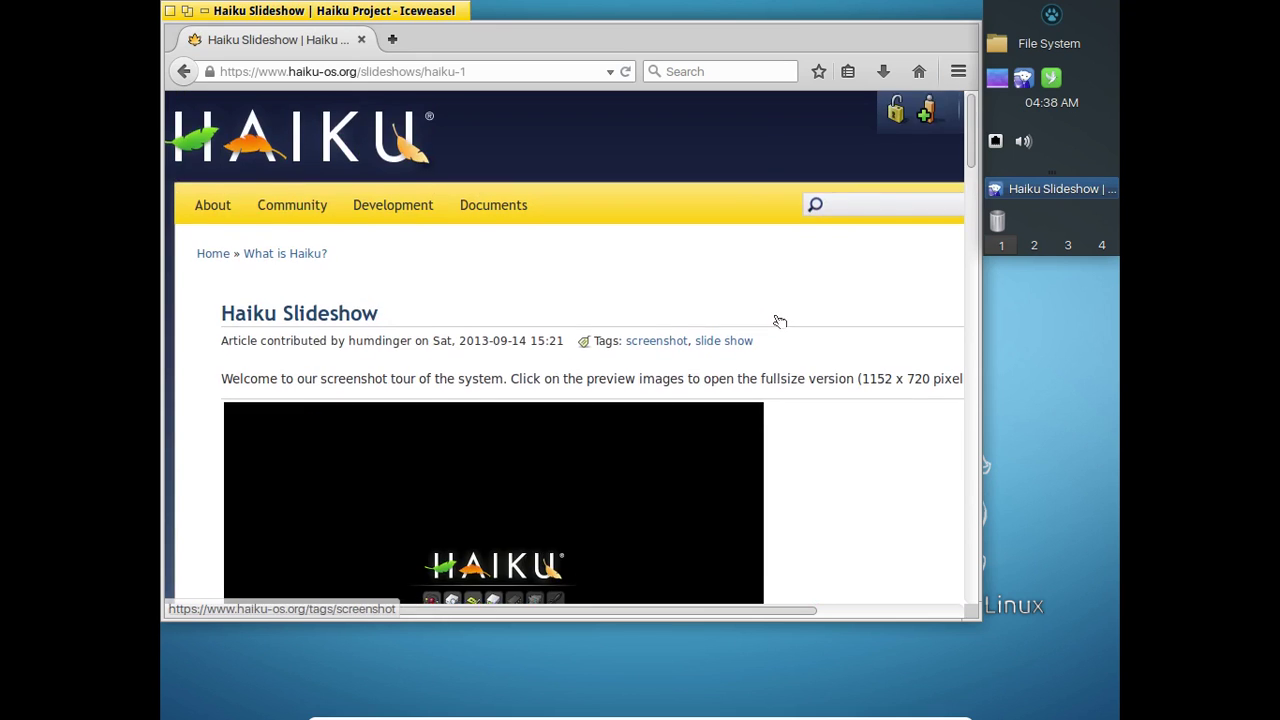
pyautogui.scroll(-12, 779, 321)
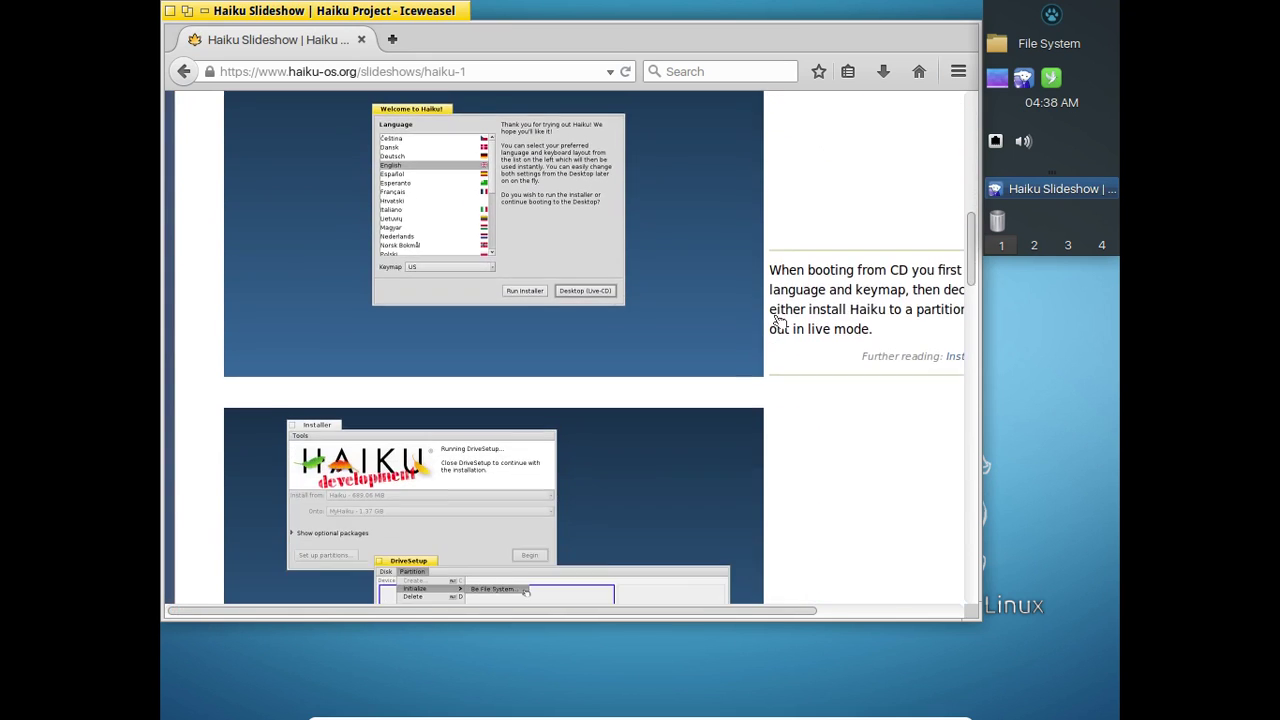
pyautogui.scroll(-15, 779, 321)
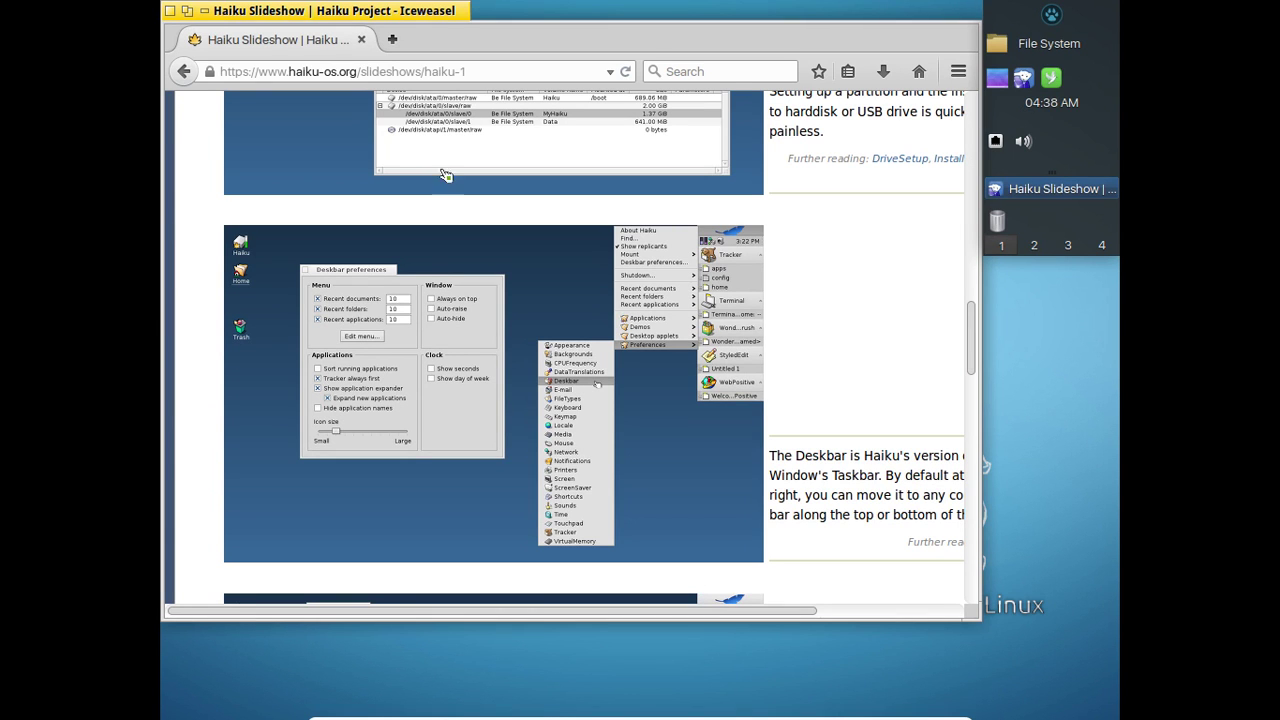
pyautogui.moveTo(416, 13)
pyautogui.mouseDown()
pyautogui.moveTo(624, 67)
pyautogui.moveTo(387, 8)
pyautogui.moveTo(423, 21)
pyautogui.mouseUp()
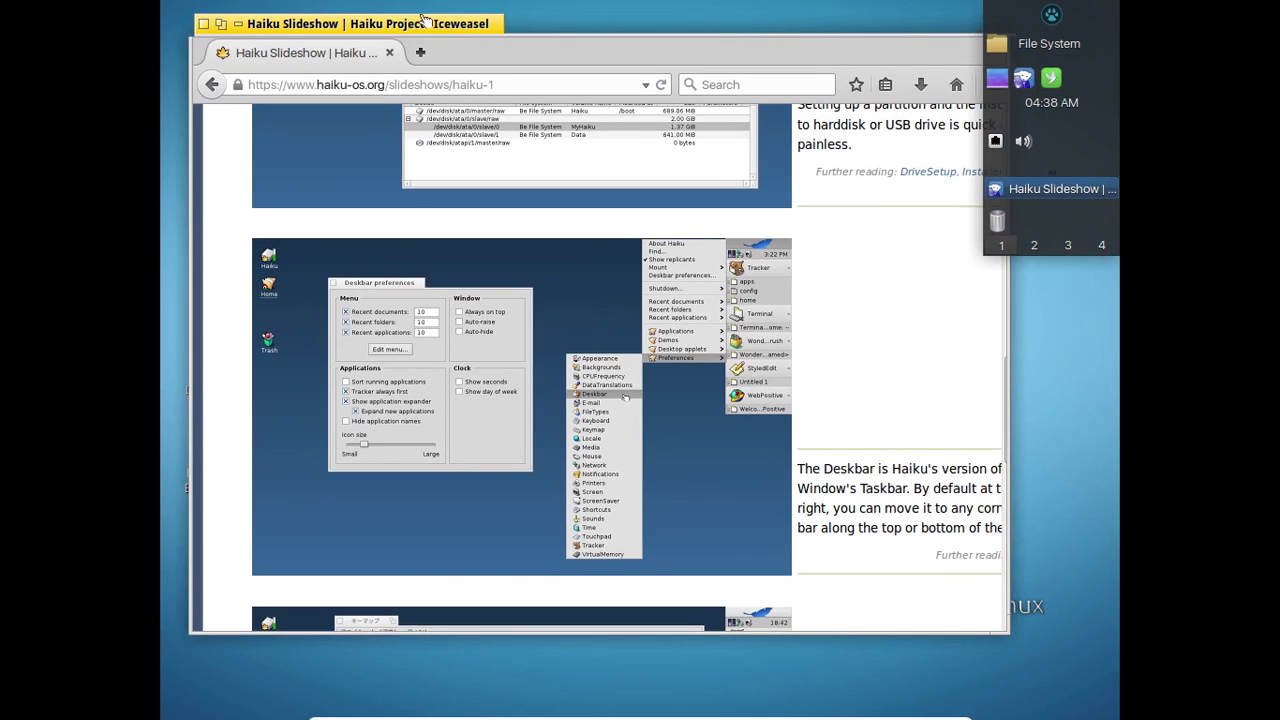
pyautogui.click(205, 22)
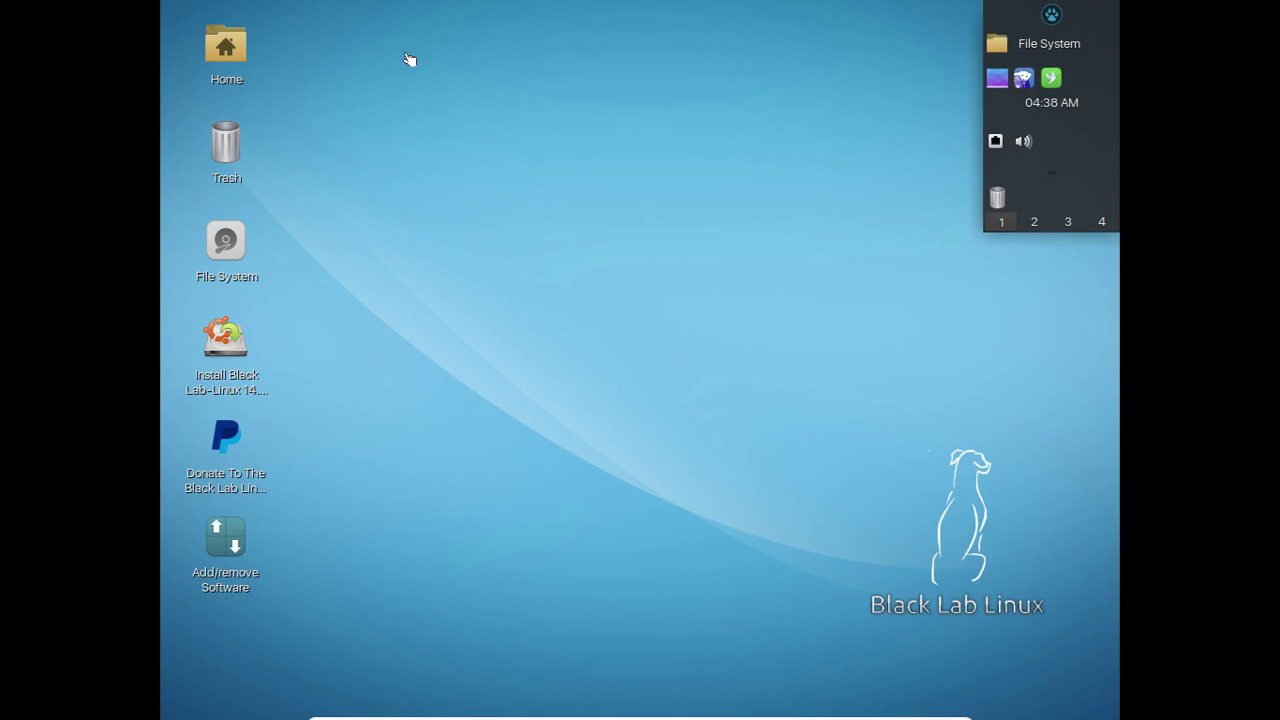
pyautogui.click(1051, 13)
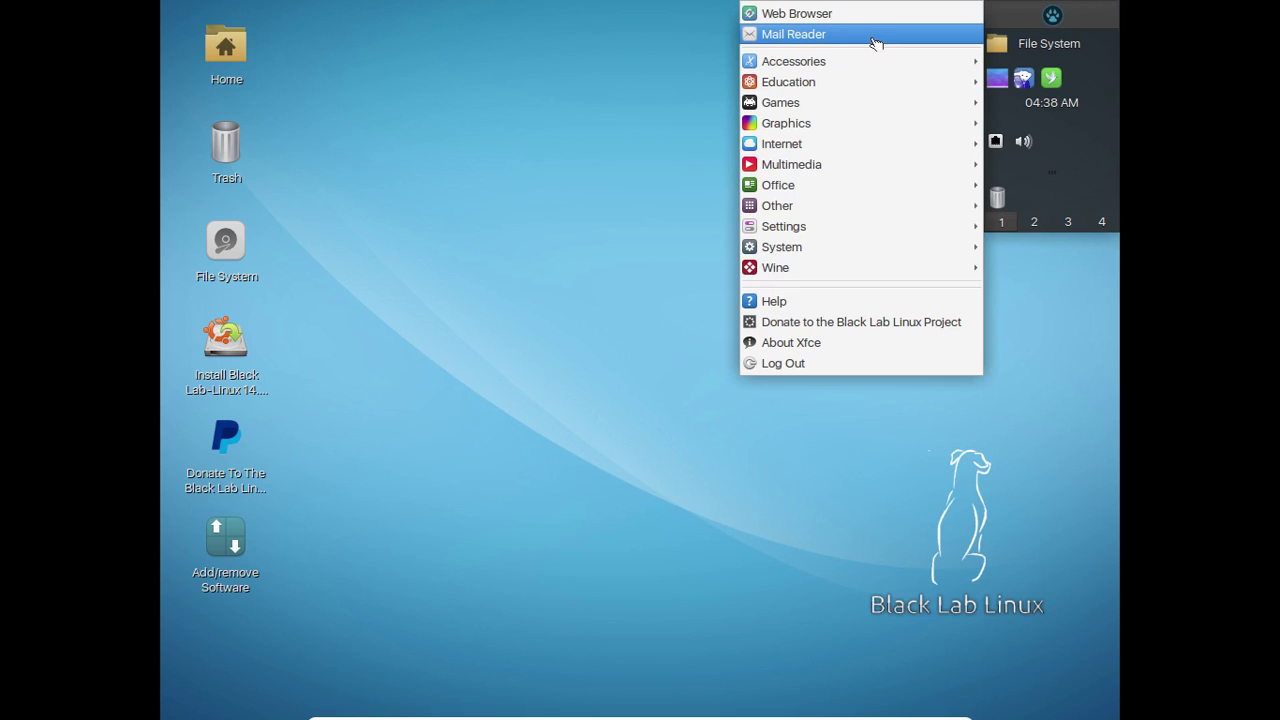
pyautogui.moveTo(873, 66)
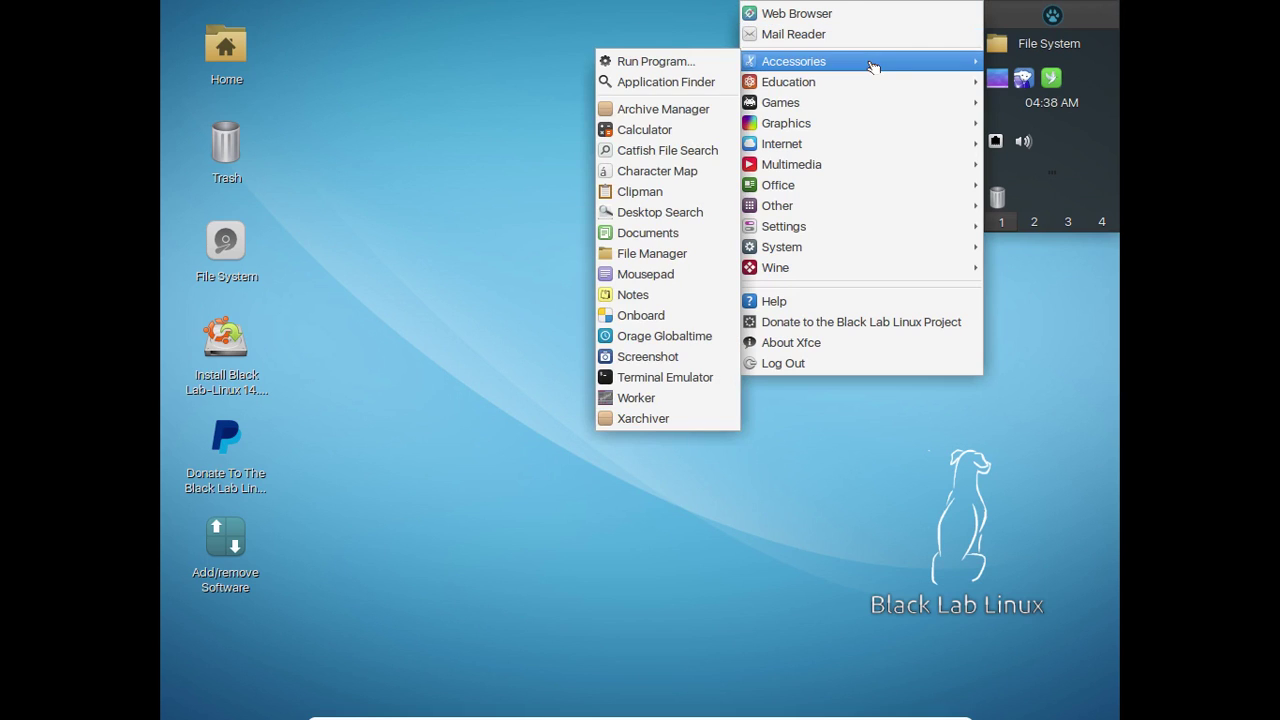
pyautogui.click(508, 38)
# Step: Launch the Black Lab Linux installer from the desktop
pyautogui.click(239, 352)
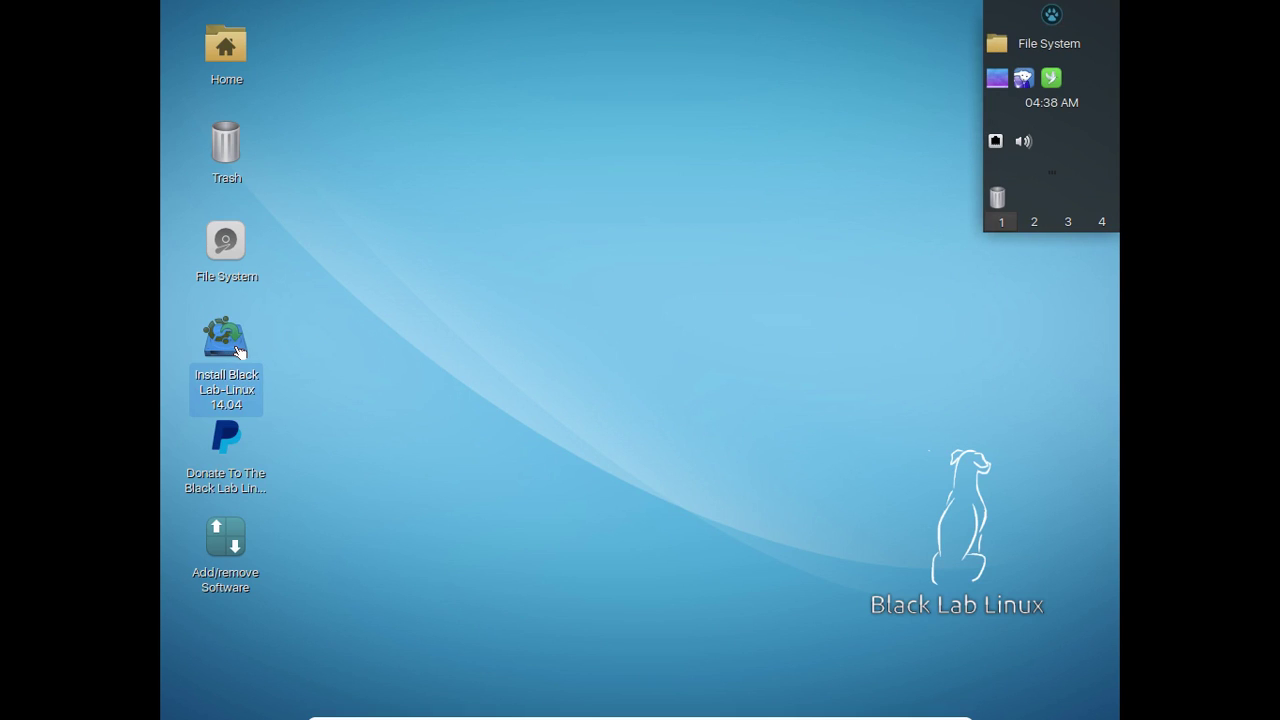
pyautogui.doubleClick(239, 352)
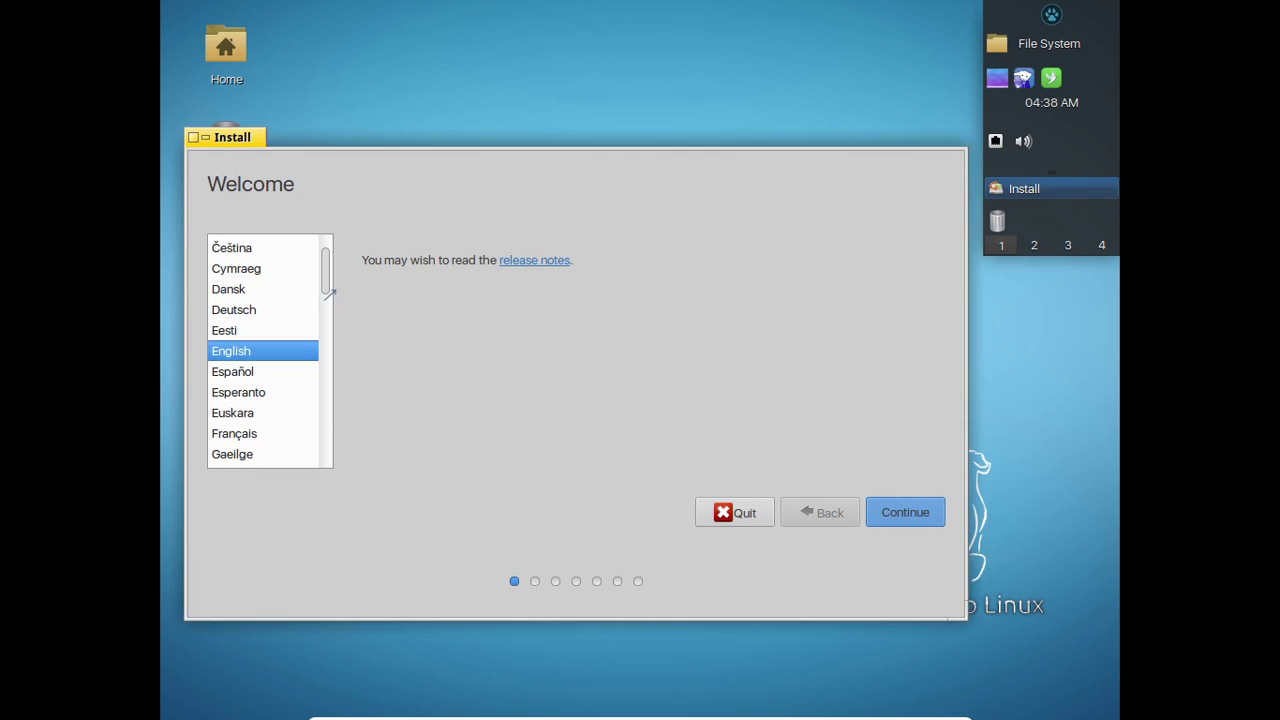
# Step: Set the installer language to Français and start the installation with the option to erase the disk and install Black Lab Linux
pyautogui.click(238, 434)
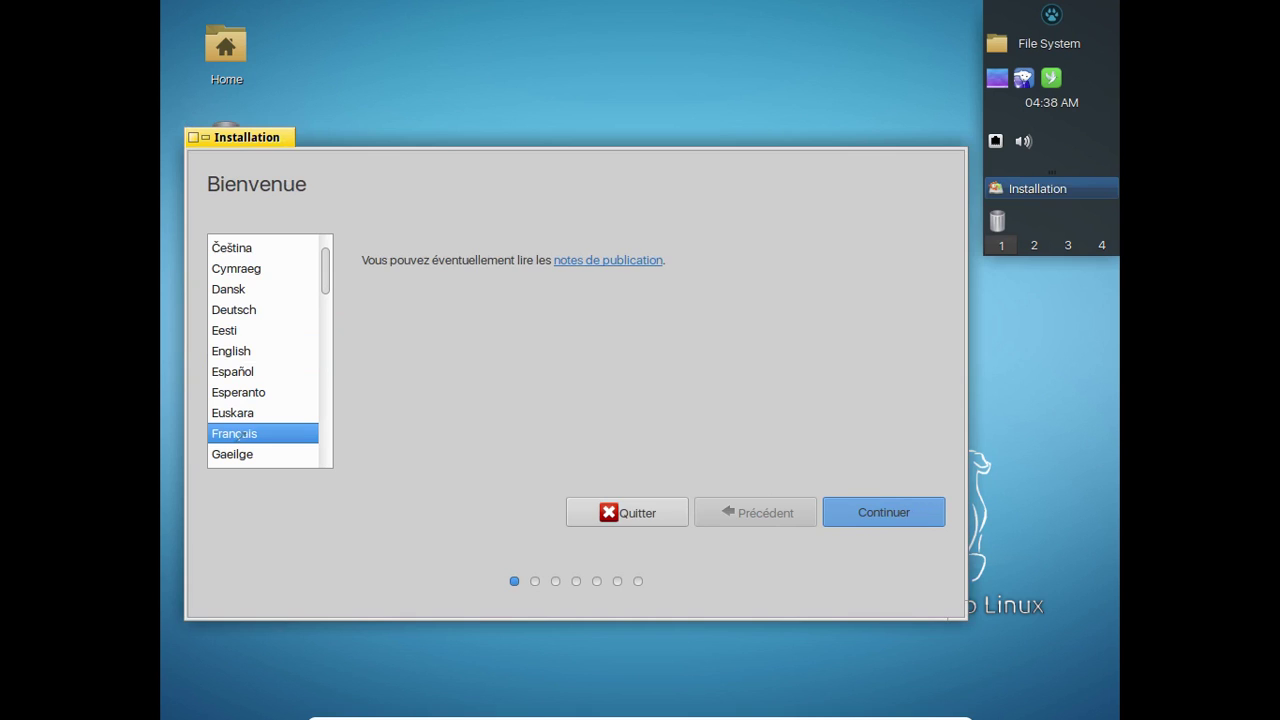
pyautogui.click(881, 521)
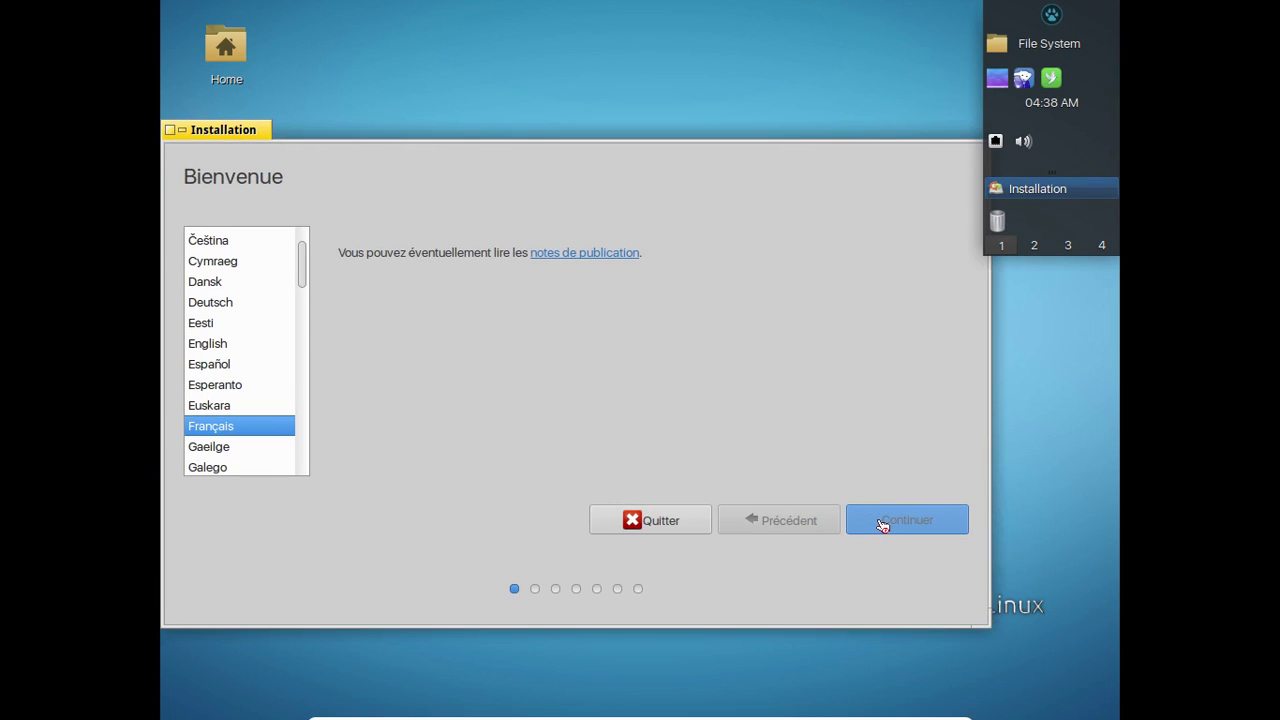
pyautogui.click(878, 522)
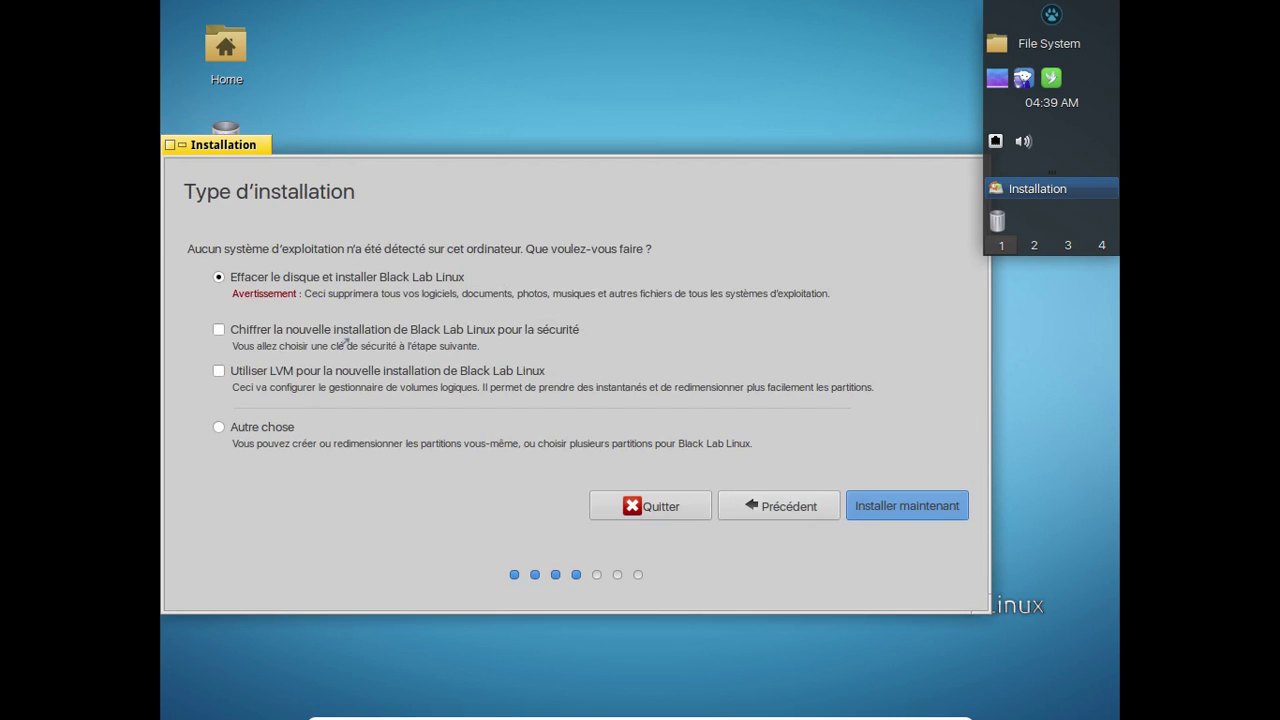
pyautogui.click(892, 505)
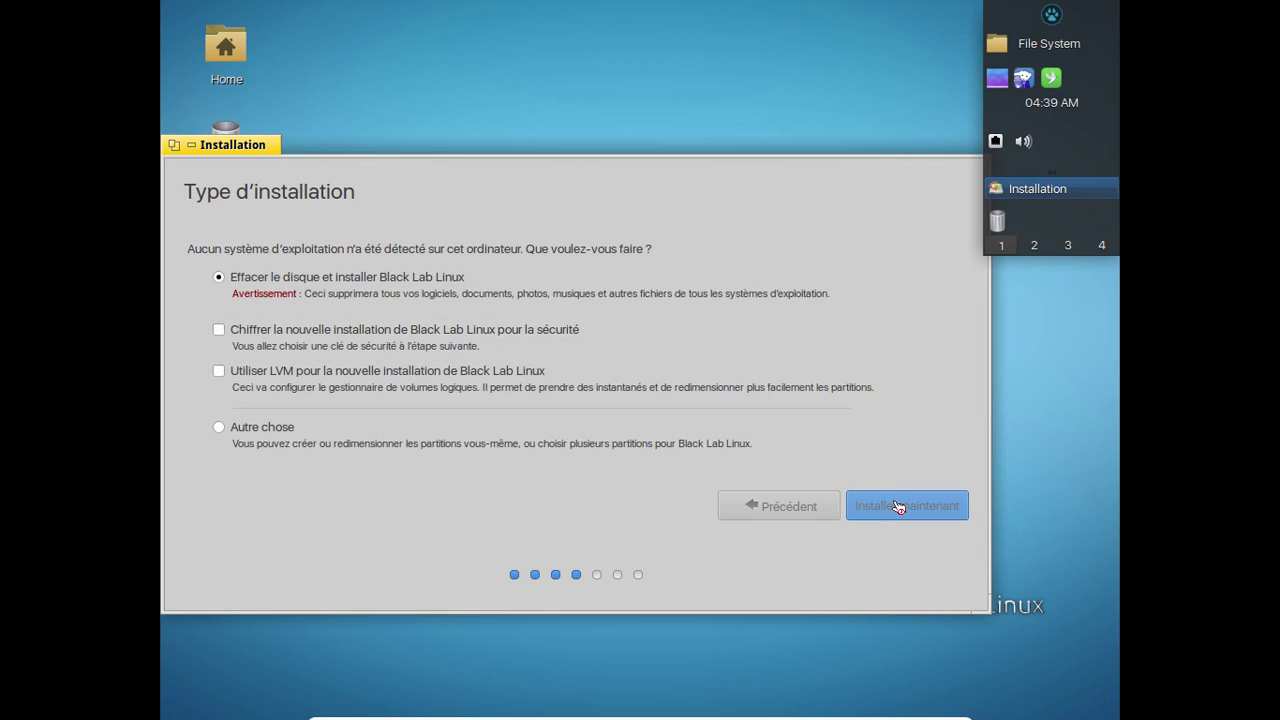
pyautogui.click(853, 489)
# Step: Check the kernel version with uname -a in a Terminal Emulator window and close the terminal
pyautogui.click(1051, 15)
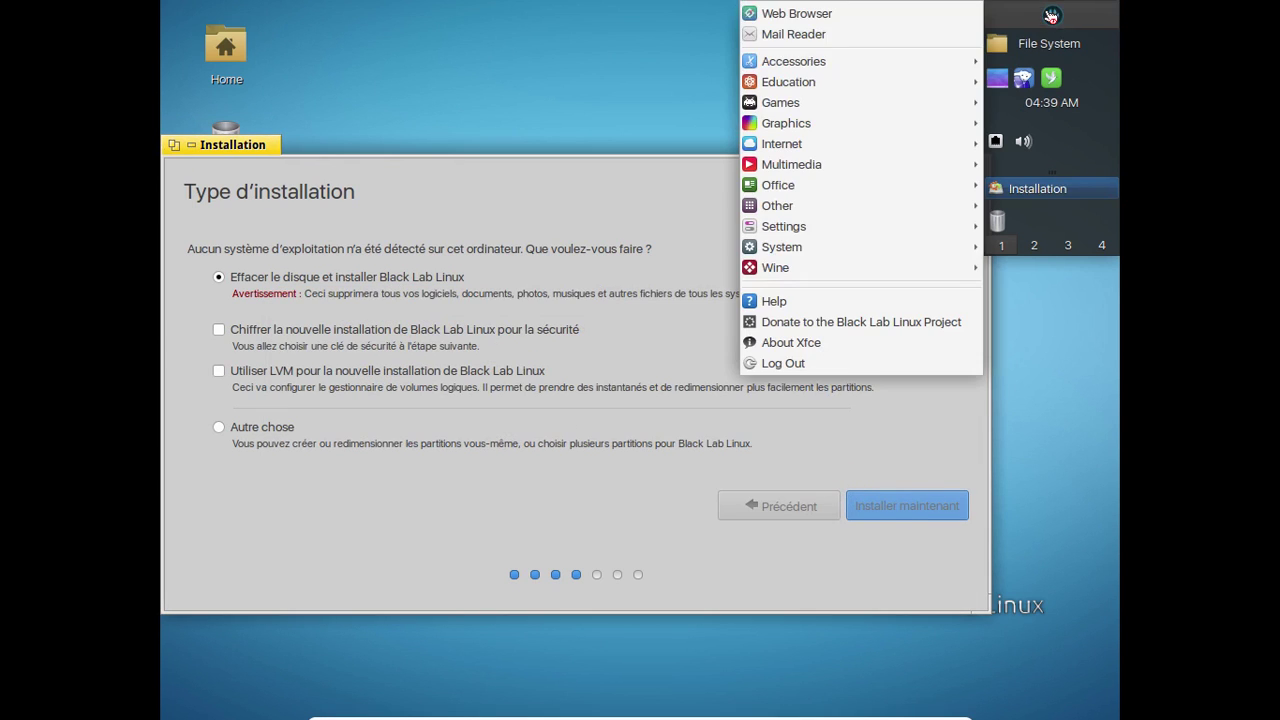
pyautogui.moveTo(822, 249)
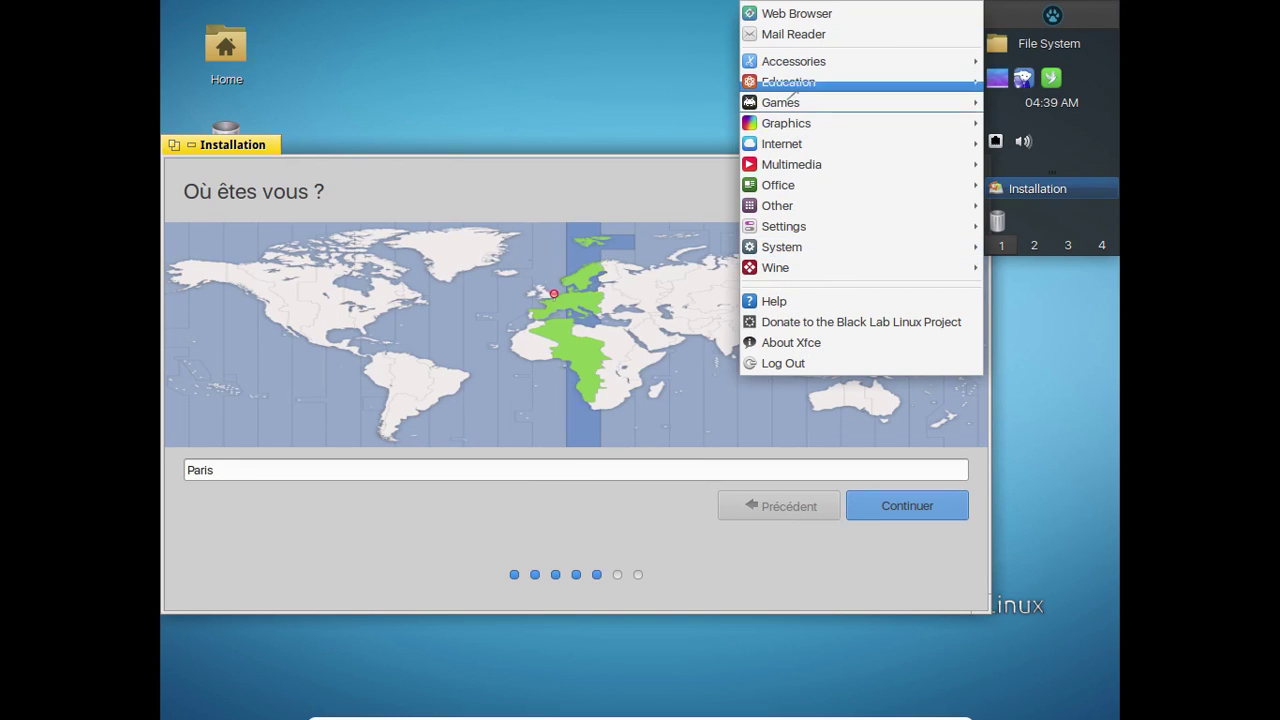
pyautogui.moveTo(784, 68)
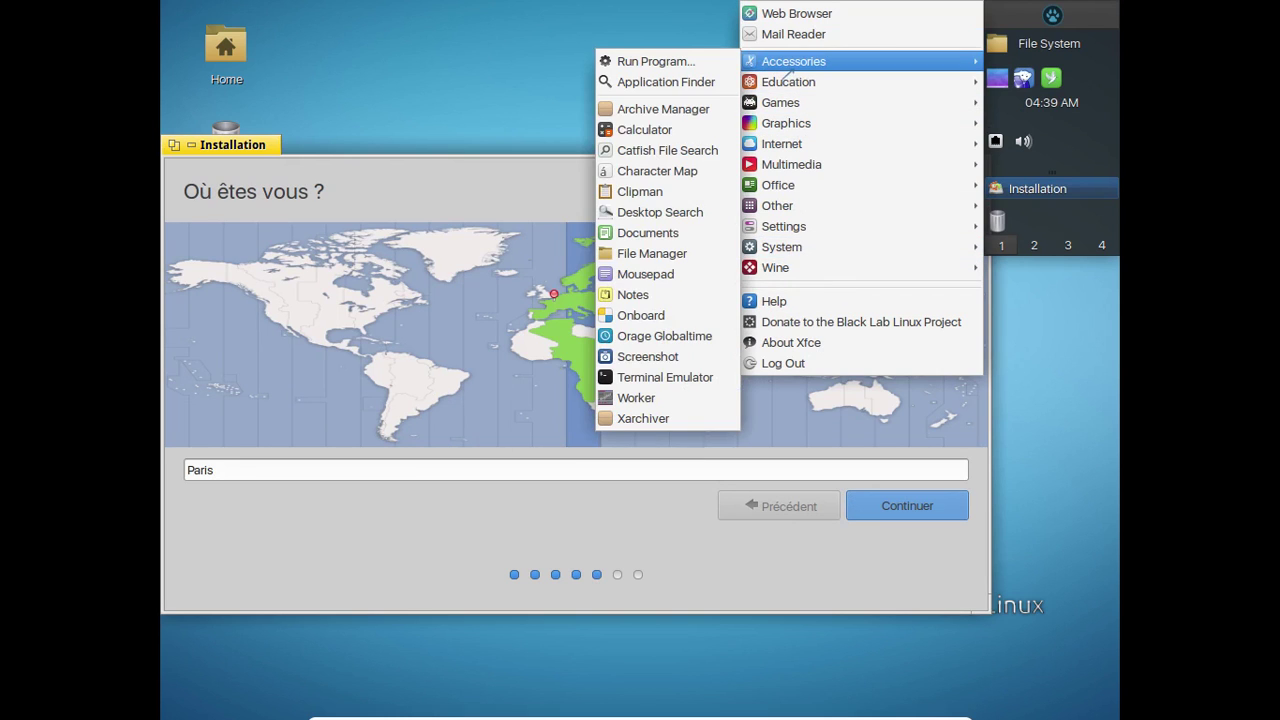
pyautogui.click(651, 378)
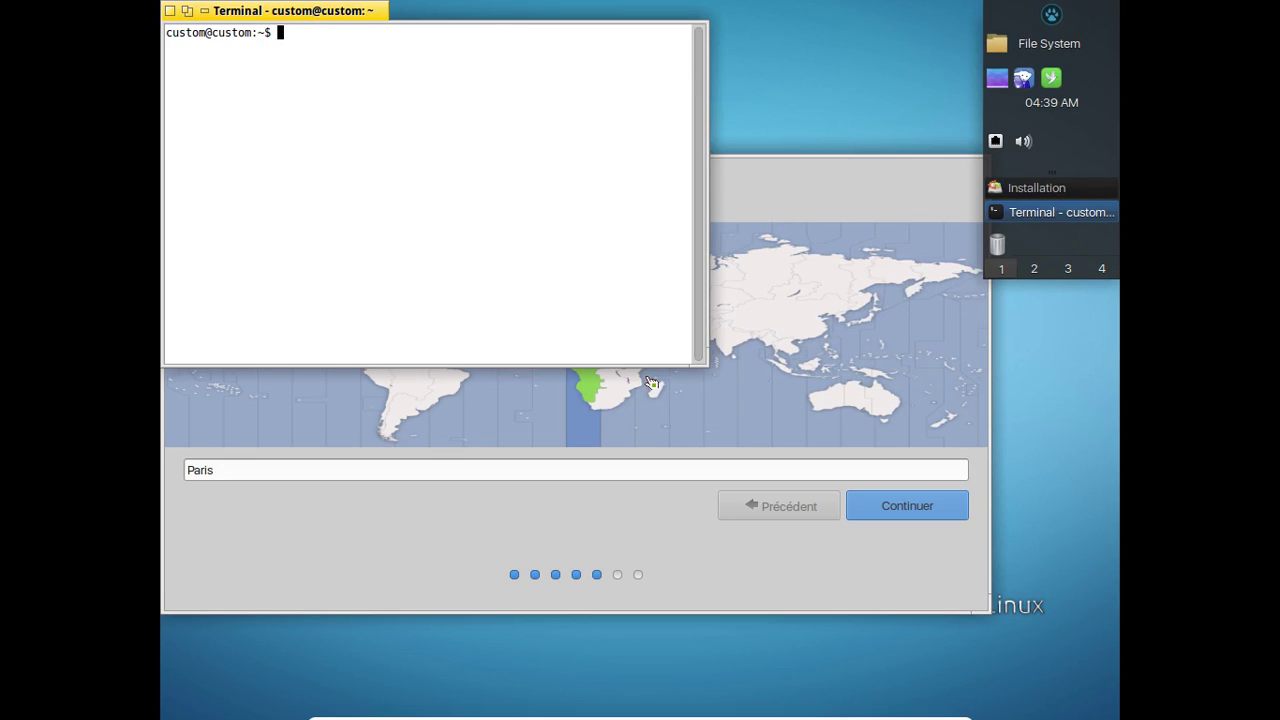
pyautogui.write('uname -a')
pyautogui.press('Return')
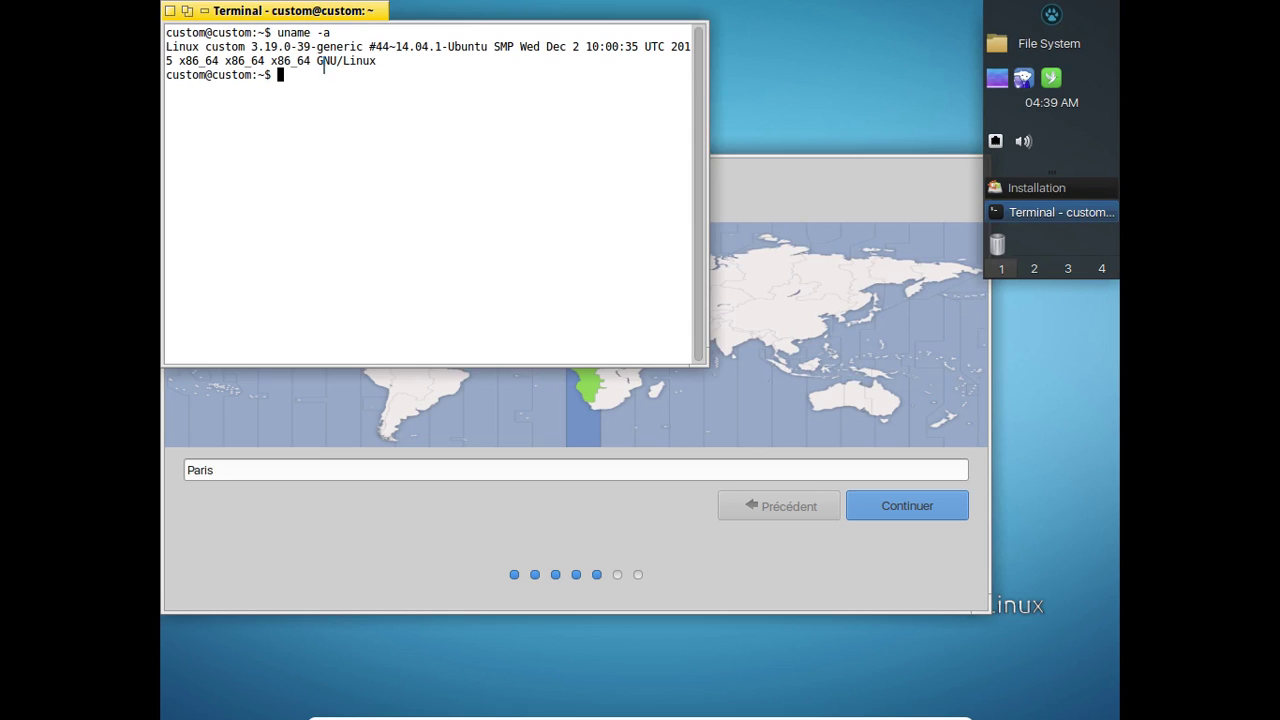
pyautogui.click(169, 11)
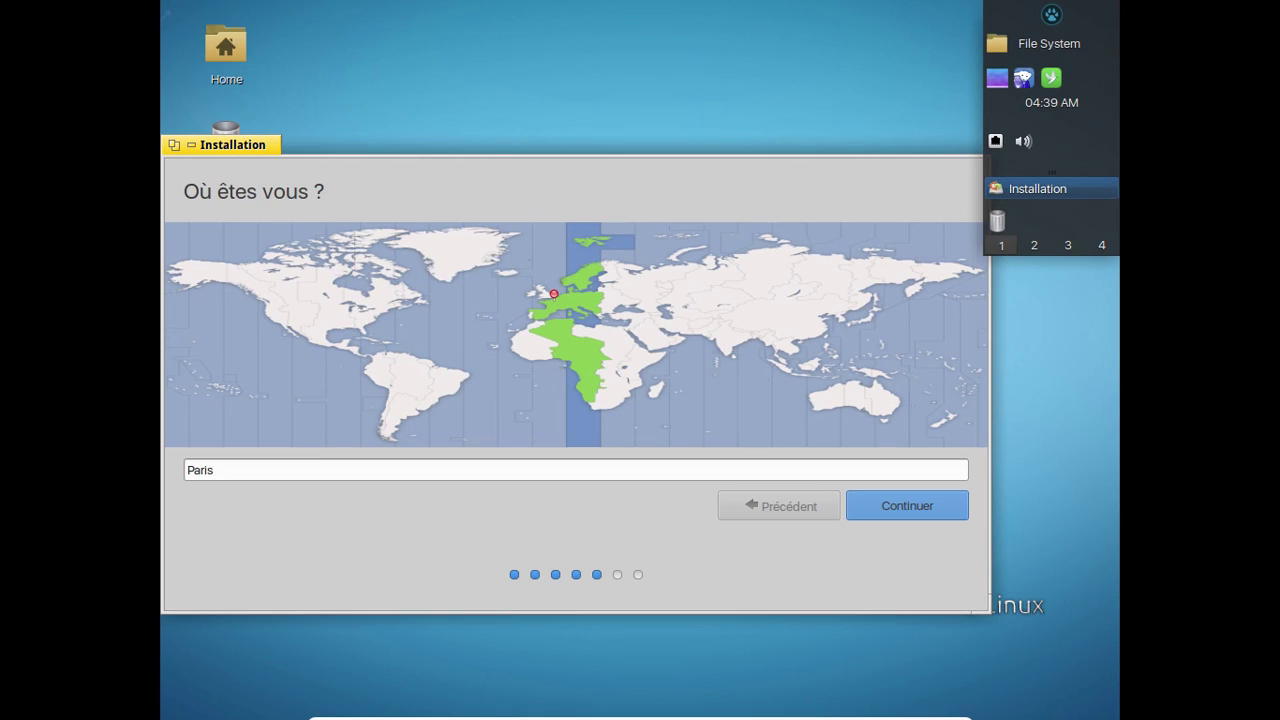
# Step: Accept Paris as the location and "Français - Français (variante obsolète)" as the keyboard layout
pyautogui.click(904, 507)
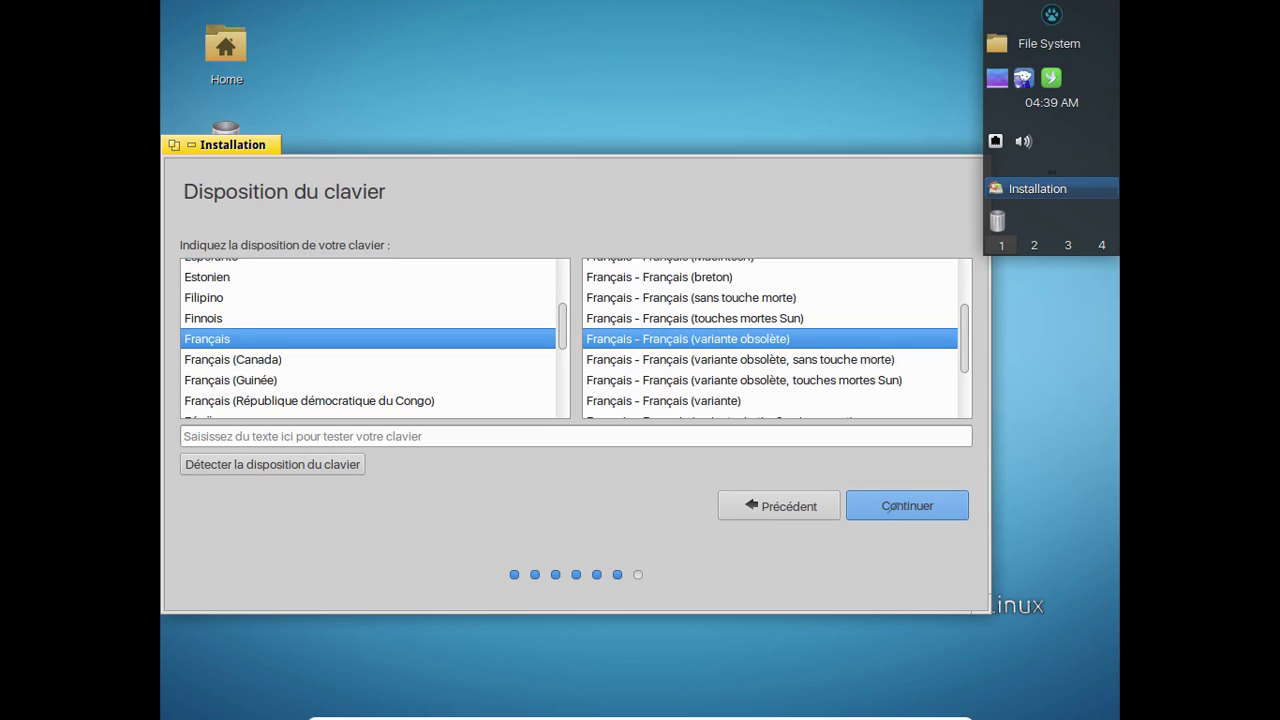
pyautogui.click(905, 508)
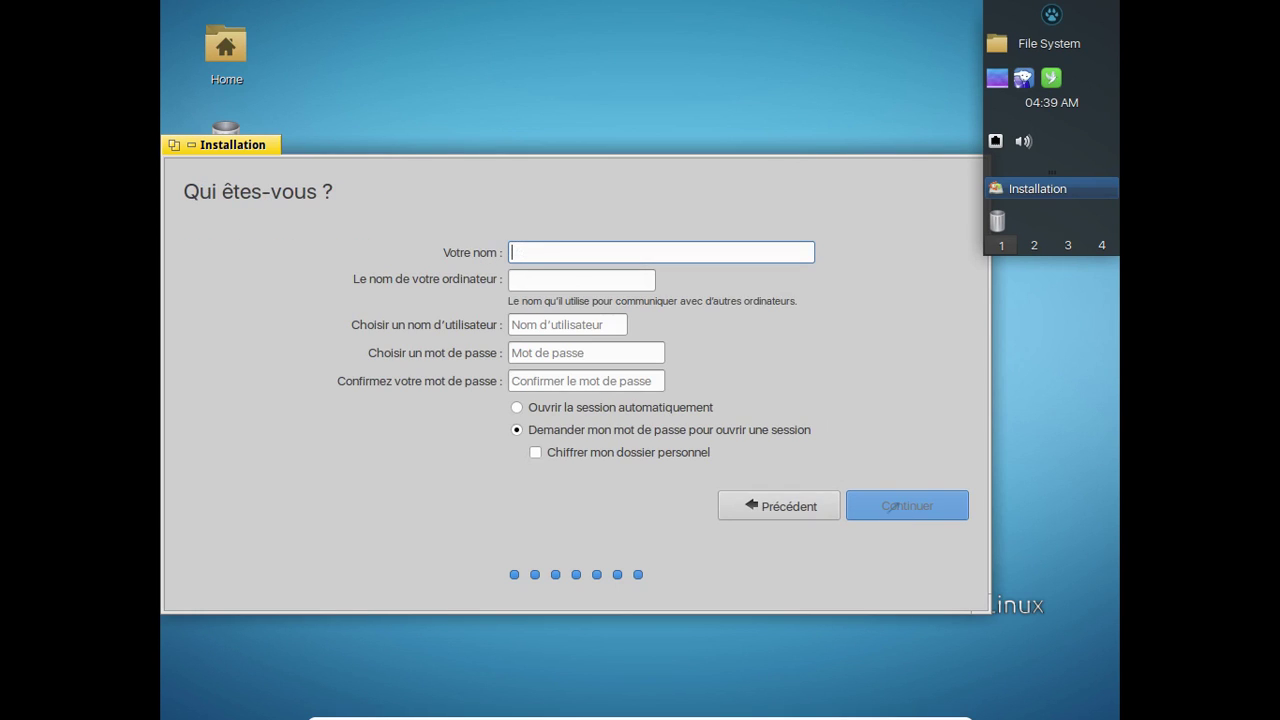
# Step: Enter the account owner's full name in the user details form
pyautogui.write('Fred')
pyautogui.press('BackSpace')
pyautogui.press('BackSpace')
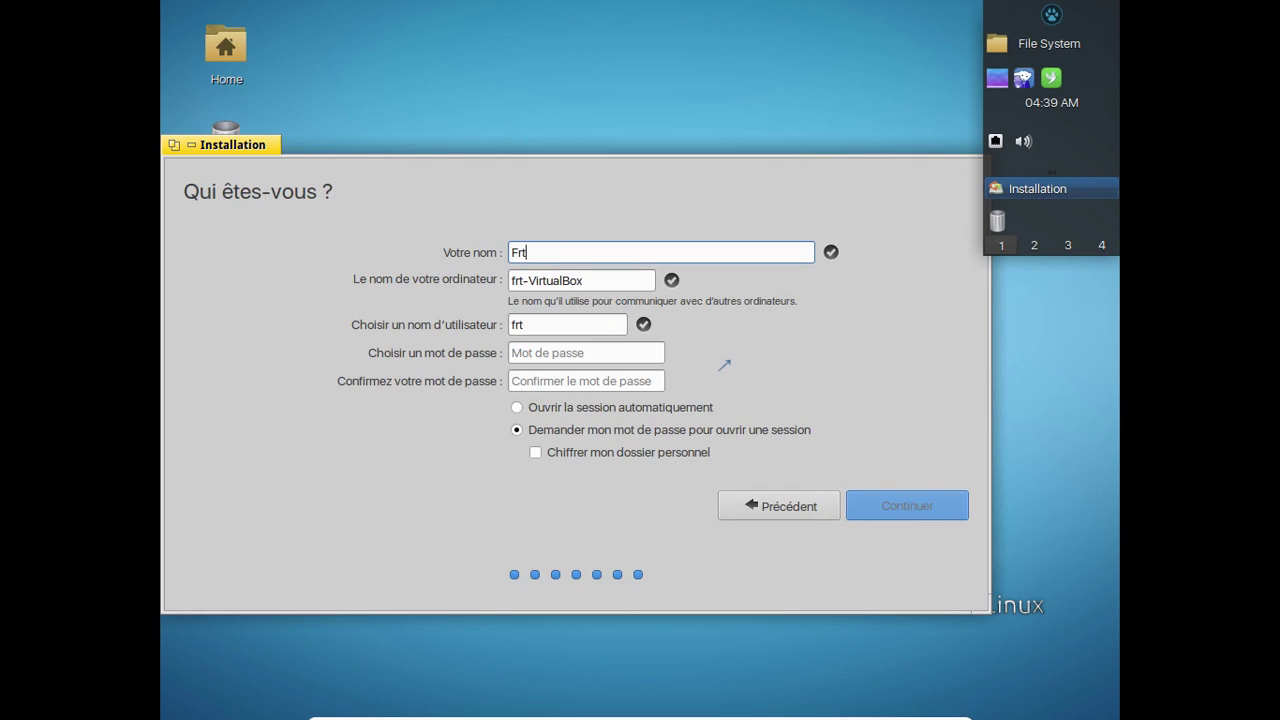
pyautogui.write('edeiu')
pyautogui.press('BackSpace')
pyautogui.press('BackSpace')
pyautogui.write('ric Bezies')
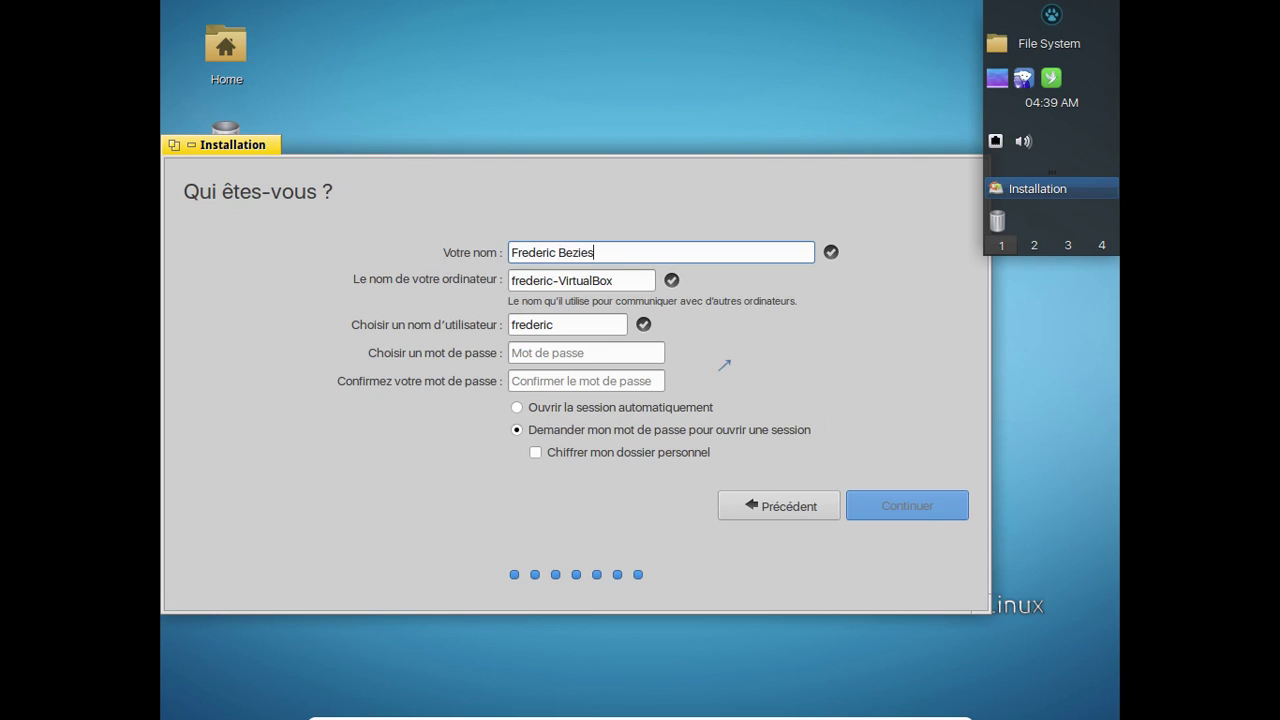
# Step: Replace the suggested computer name and the suggested username with custom ones
pyautogui.press('Tab')
pyautogui.write('fredo-nbl')
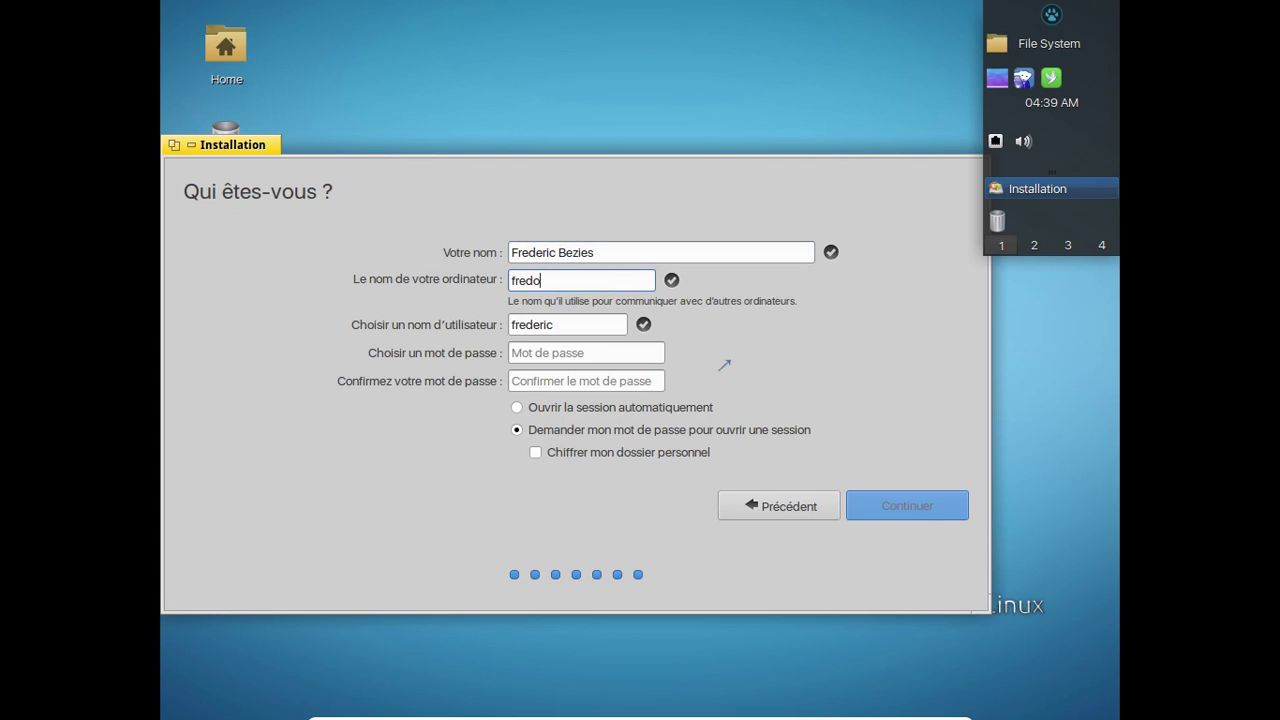
pyautogui.press('BackSpace')
pyautogui.press('BackSpace')
pyautogui.press('BackSpace')
pyautogui.write('bl07')
pyautogui.press('Tab')
pyautogui.write('fred')
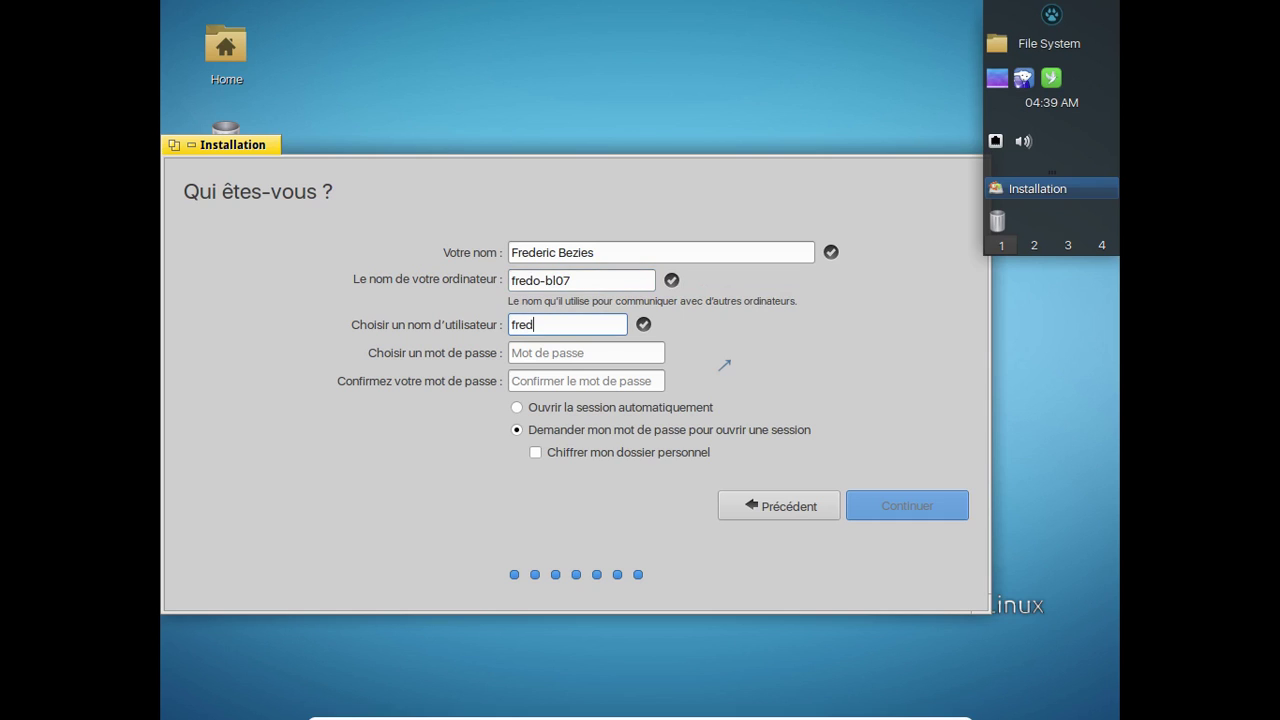
# Step: Enter the account password and repeat it in the confirmation field
pyautogui.press('Tab')
pyautogui.write('*********')
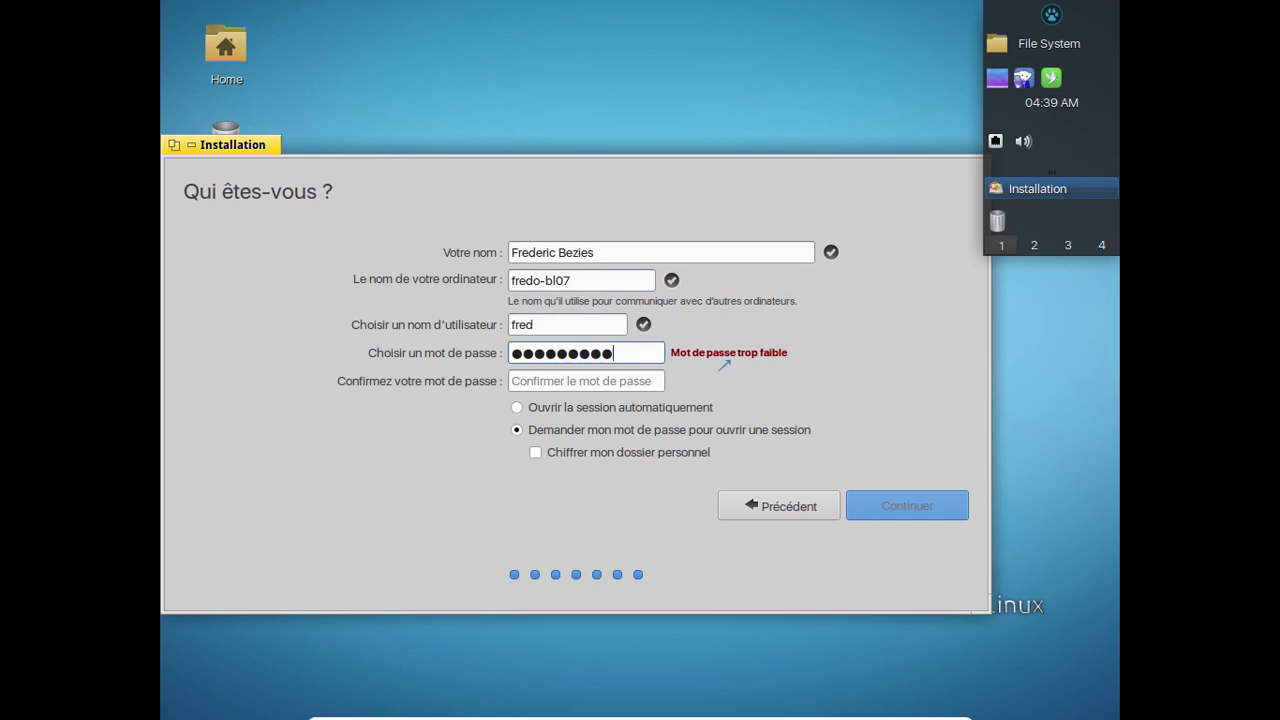
pyautogui.press('Tab')
pyautogui.write('*********')
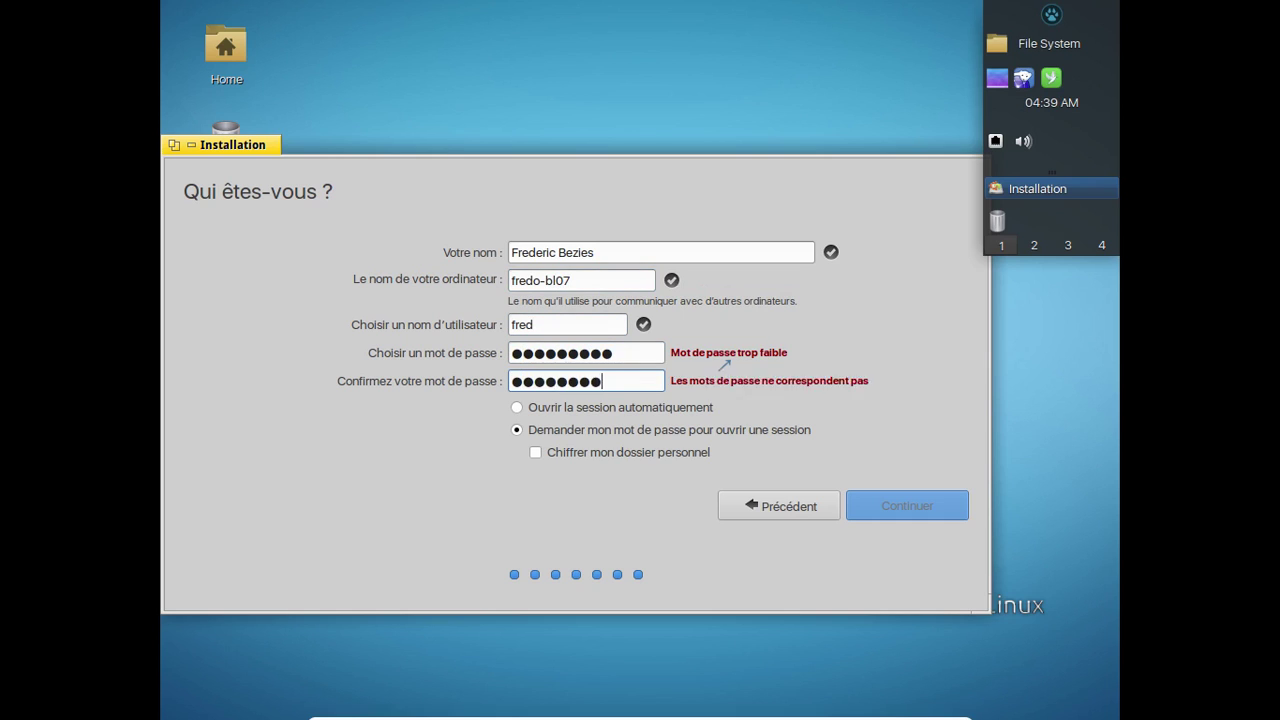
pyautogui.write('*')
pyautogui.press('BackSpace')
# Step: Lengthen the account password with extra characters and extend its confirmation to match
pyautogui.hotkey('shift', 'Tab')
pyautogui.write('*')
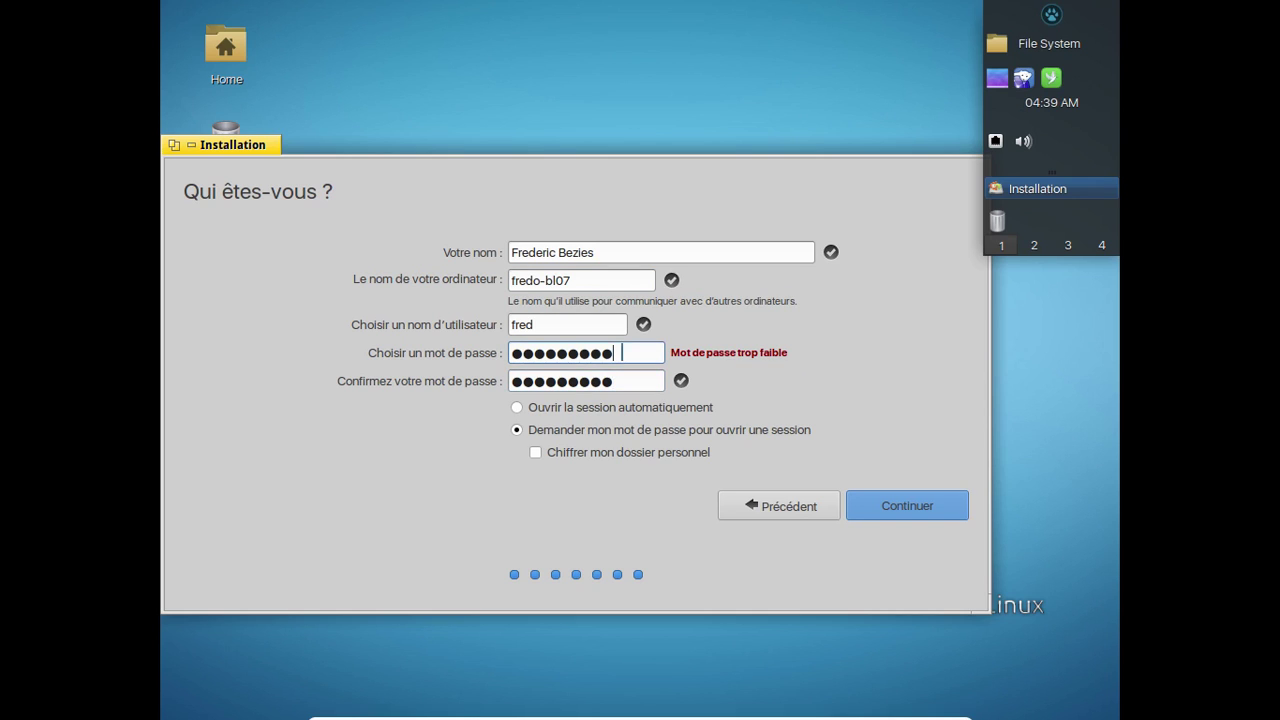
pyautogui.write('*')
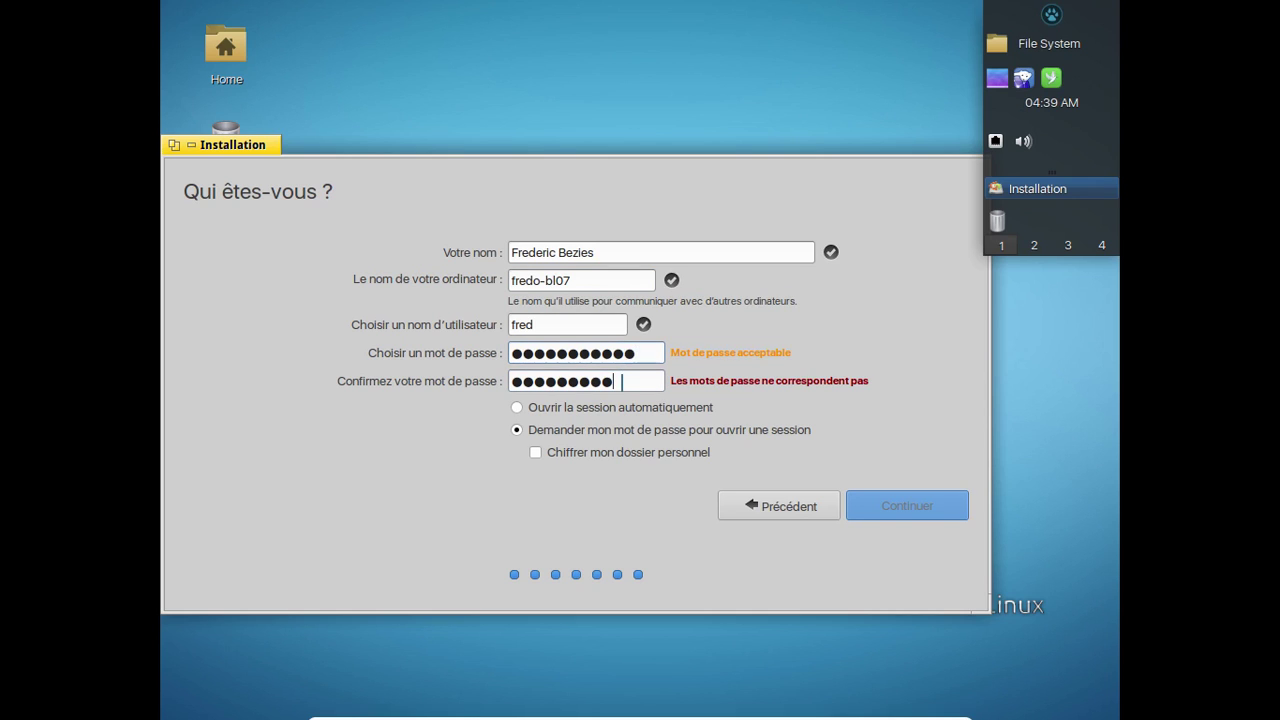
pyautogui.click(621, 382)
pyautogui.write('**')
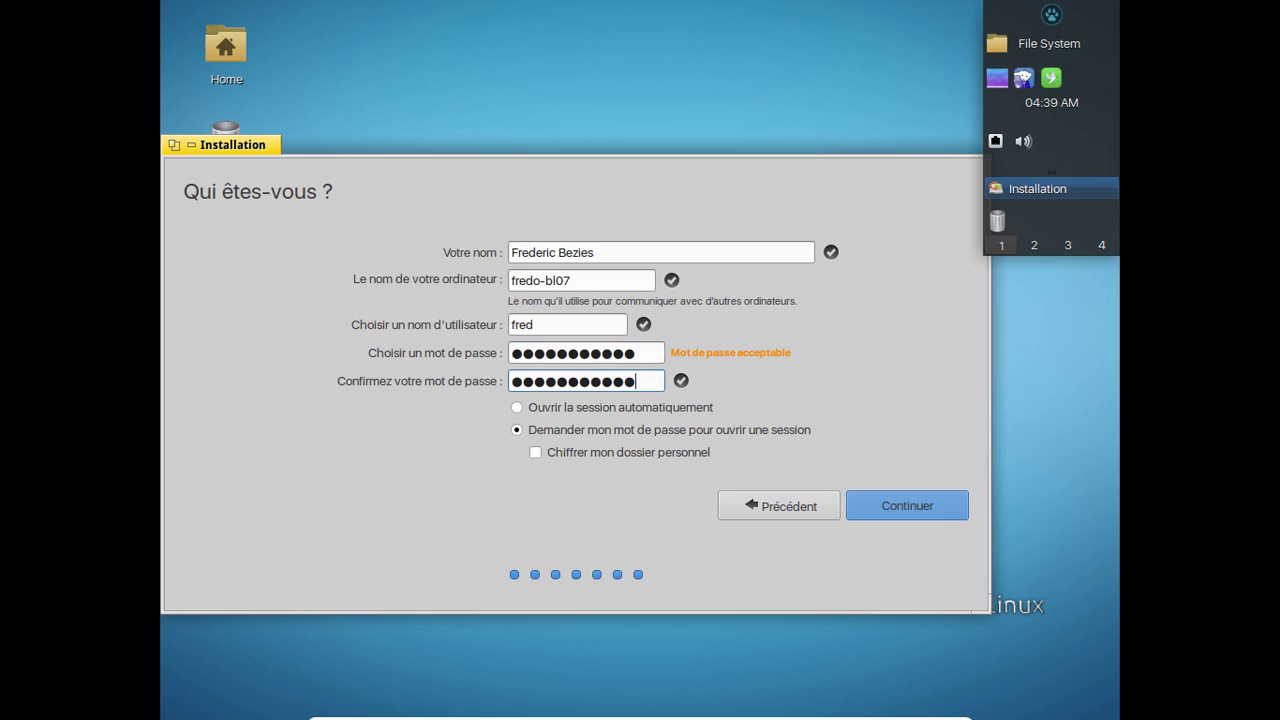
pyautogui.write('*')
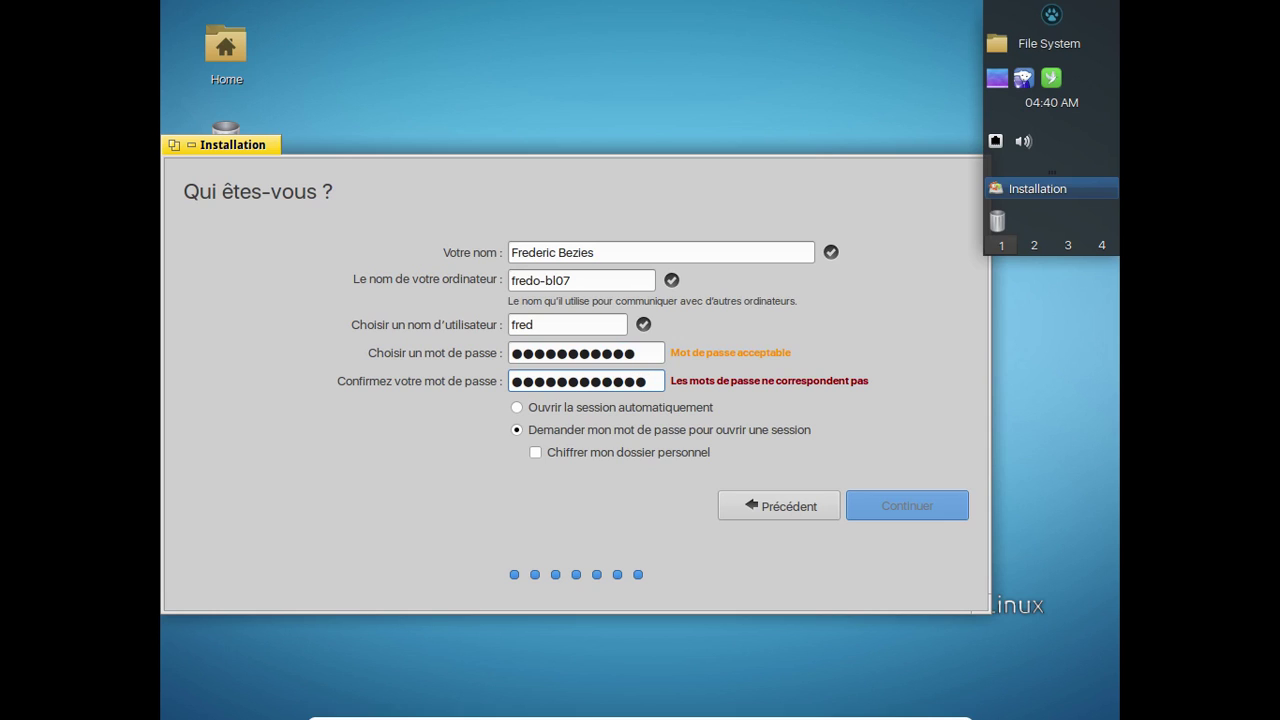
pyautogui.click(652, 353)
pyautogui.write('*')
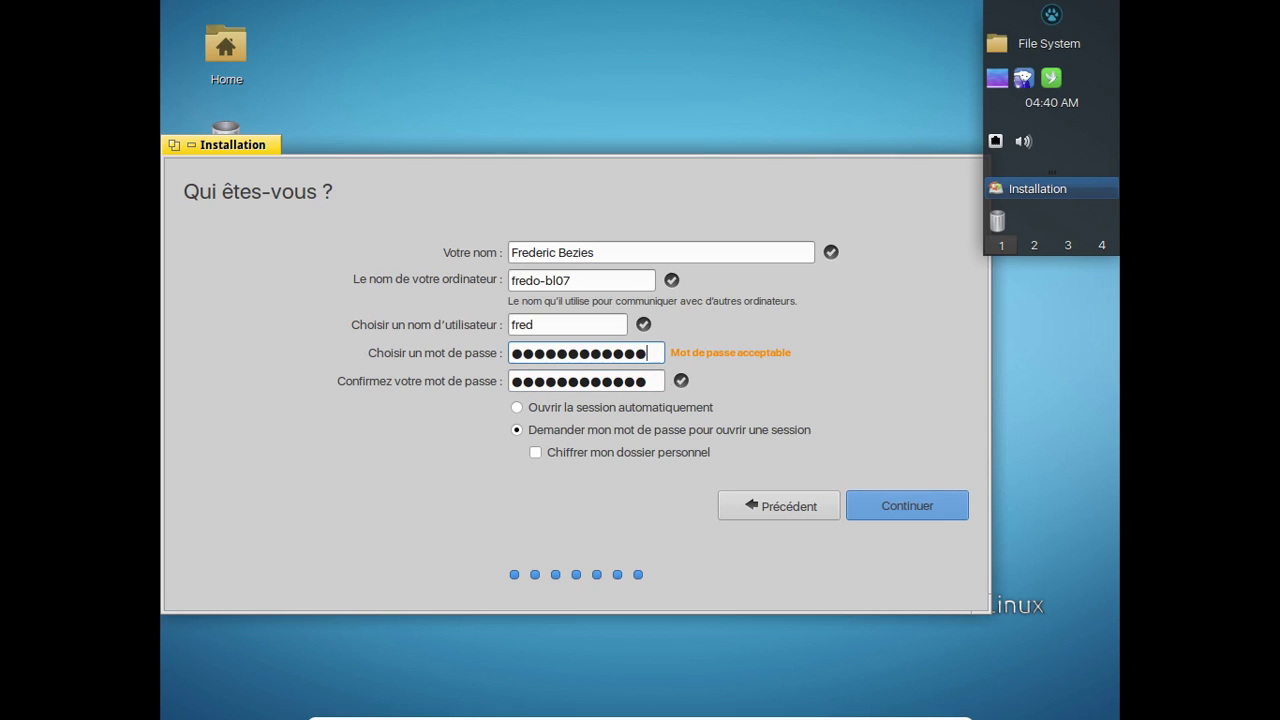
# Step: Change the first character of the account password in both password fields and continue the installation
pyautogui.press('Home')
pyautogui.write('*')
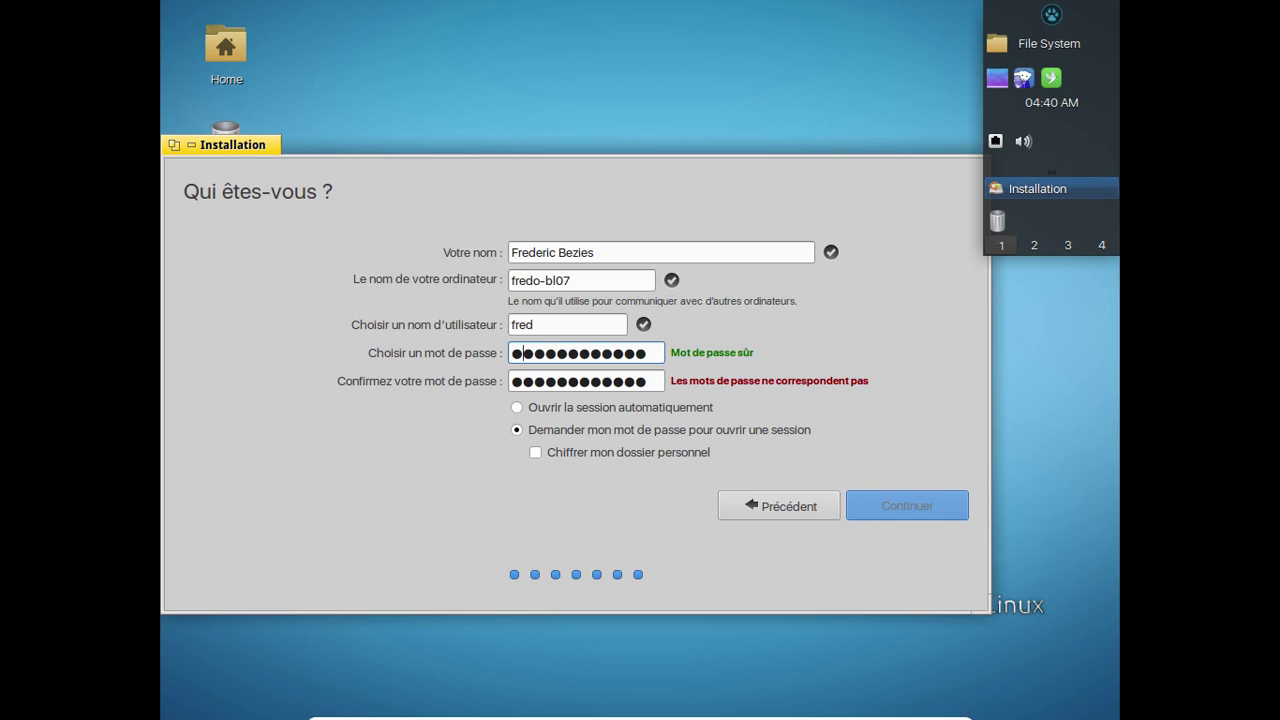
pyautogui.click(518, 382)
pyautogui.press('BackSpace')
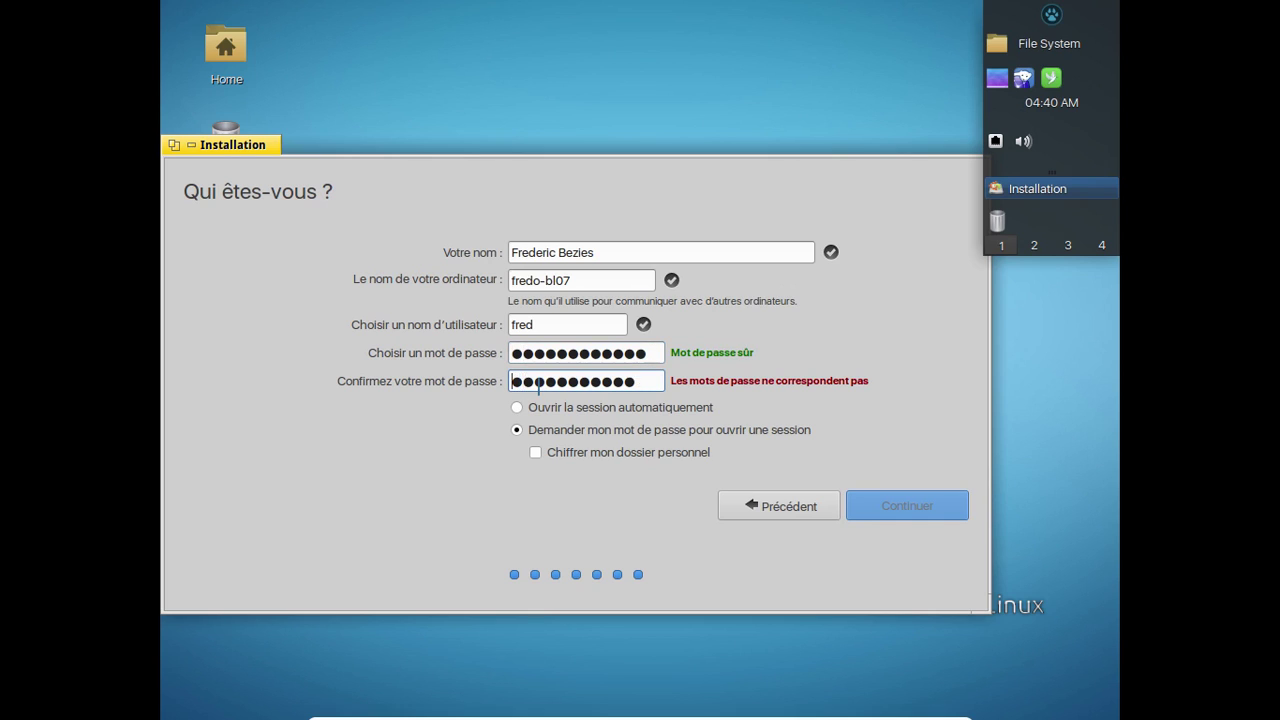
pyautogui.write('*')
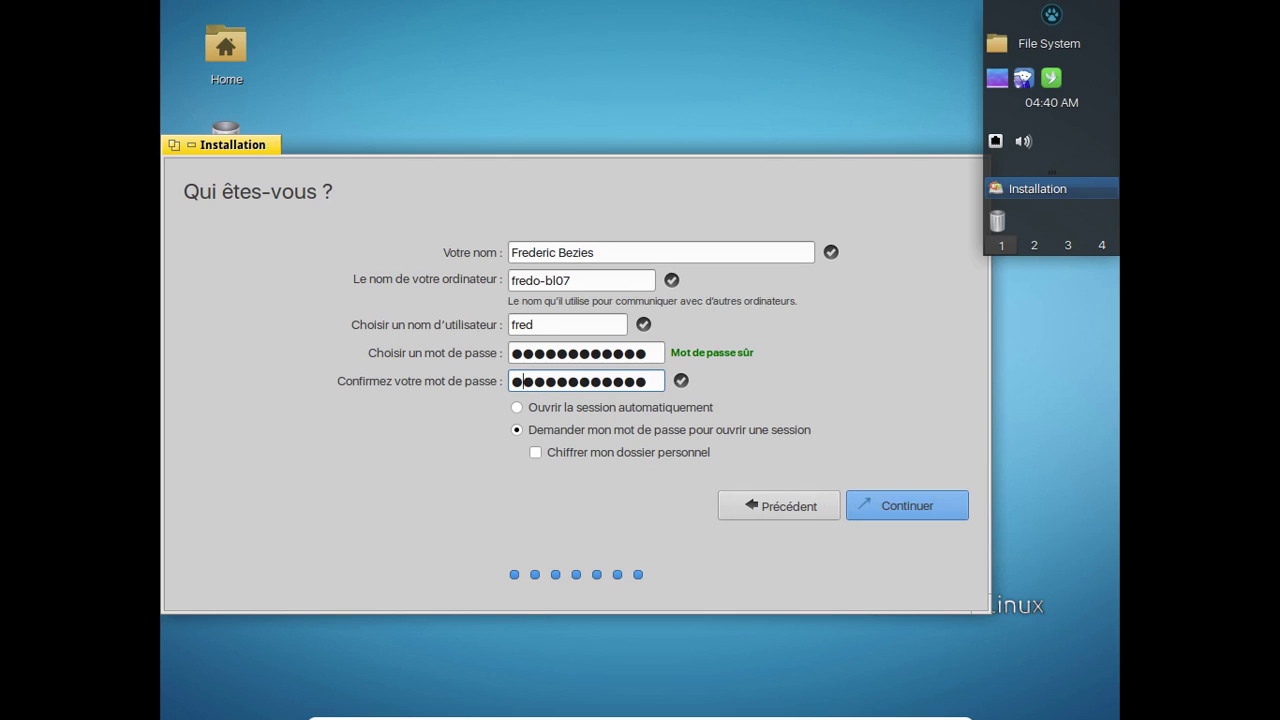
pyautogui.click(874, 505)
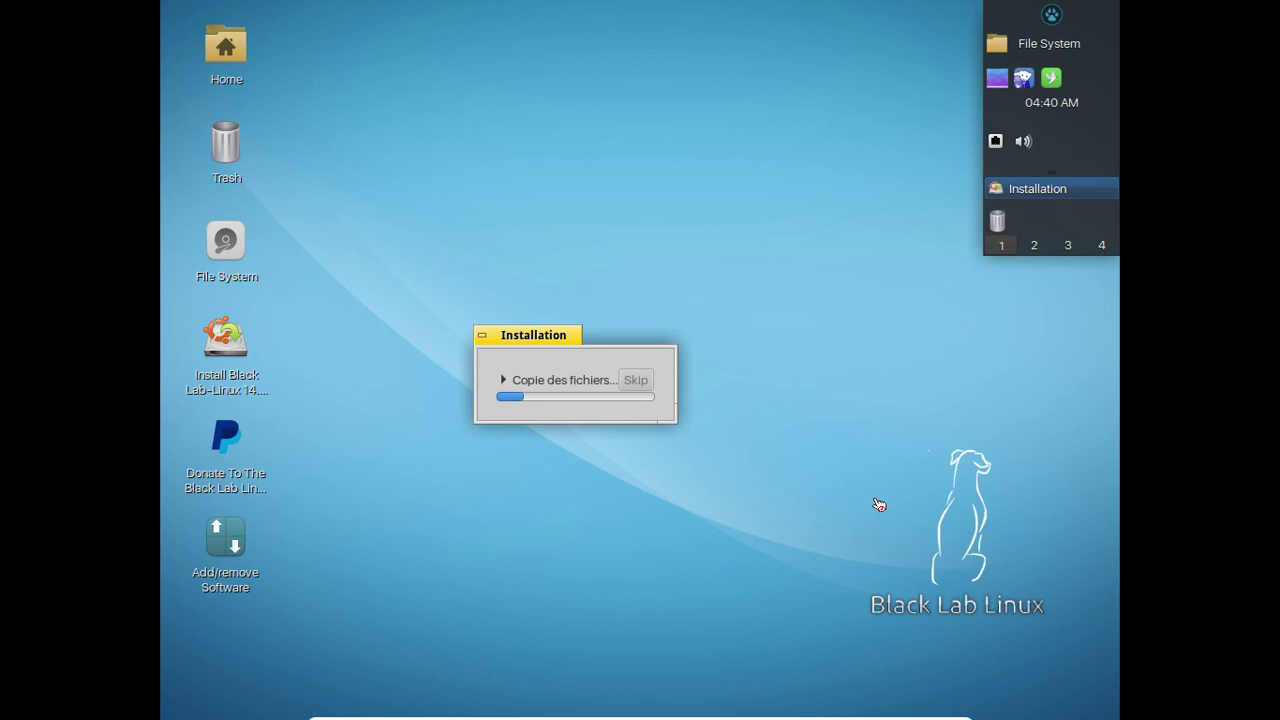
# Step: Move the installation progress window out of the way, then open Iceweasel and reposition its window beneath the desktop's upper edge
pyautogui.moveTo(528, 335); pyautogui.dragTo(707, 60)
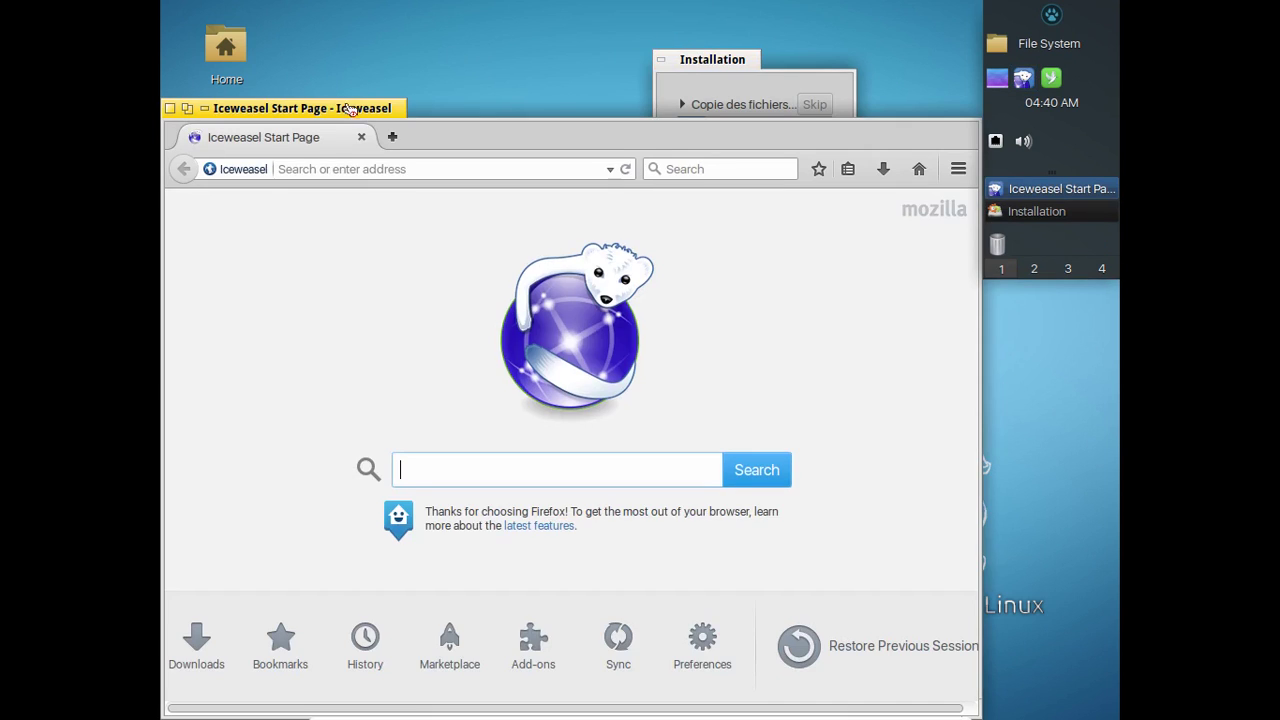
pyautogui.moveTo(346, 109); pyautogui.dragTo(396, 64)
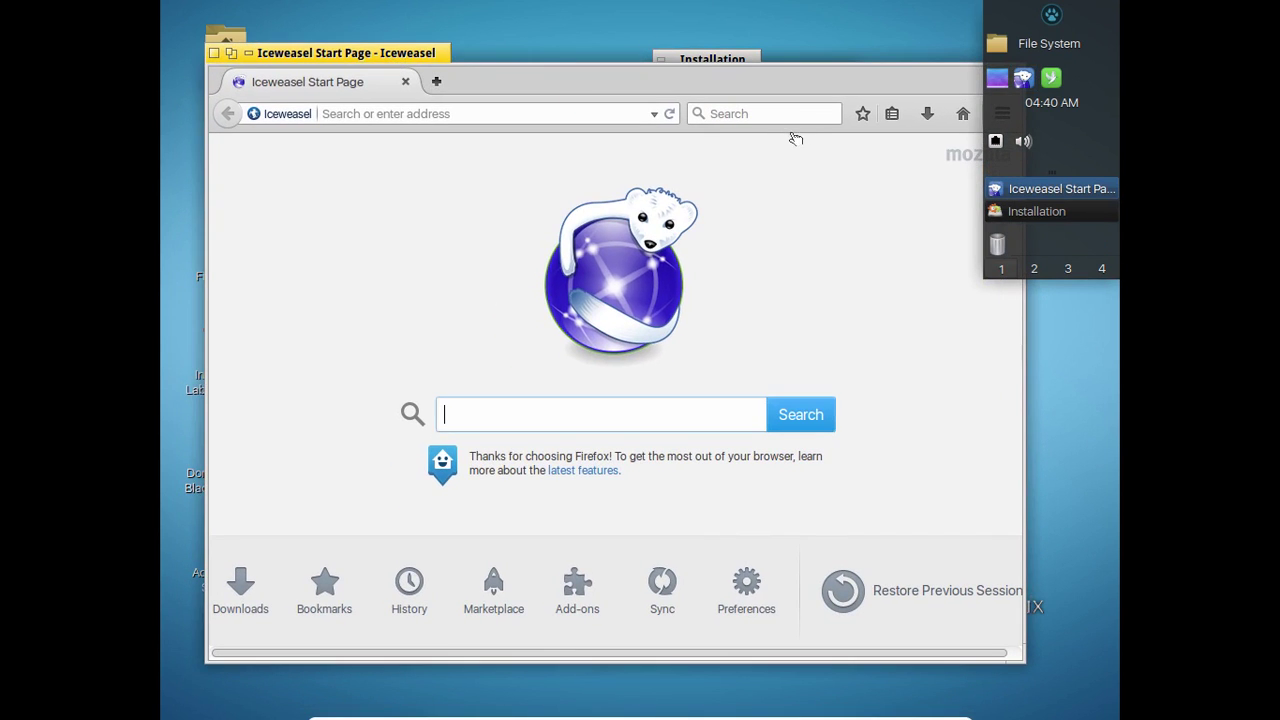
# Step: Search the web for "nombre locuteurs langues" and open the Wikipedia article "Liste des langues par nombre de locuteurs natifs"
pyautogui.click(765, 113)
pyautogui.write('no')
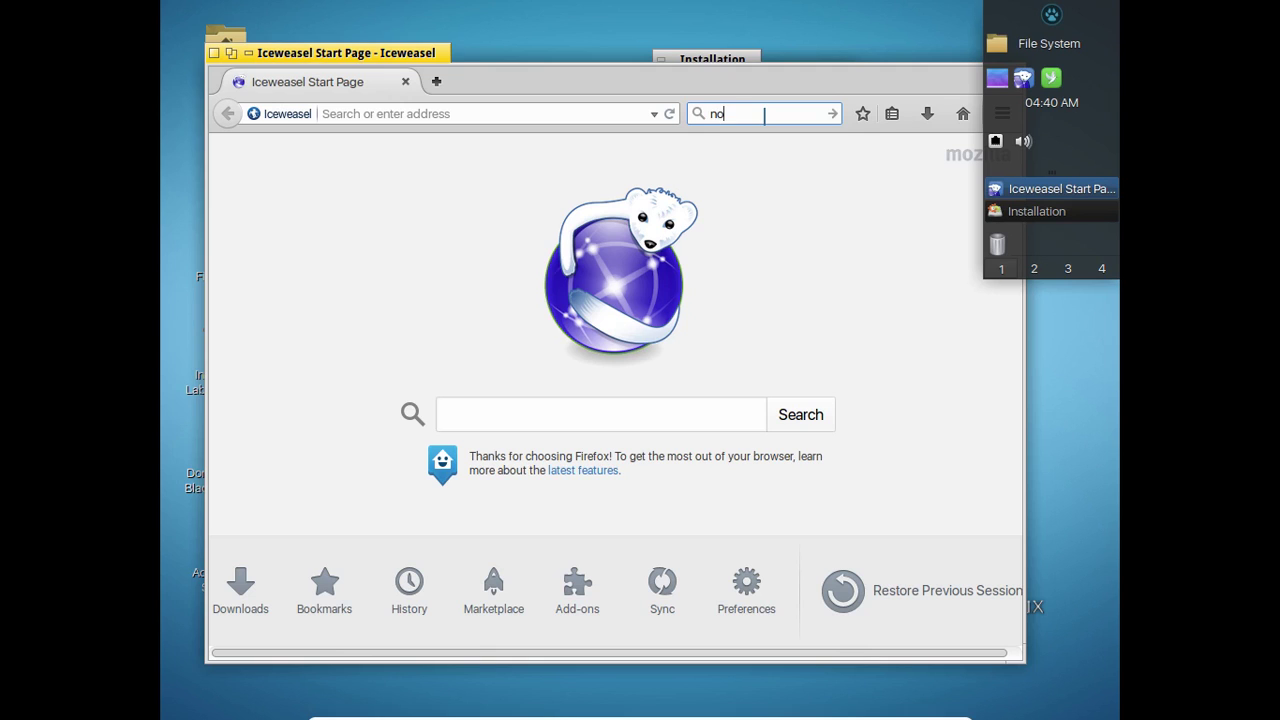
pyautogui.write('mbre l')
pyautogui.press('BackSpace')
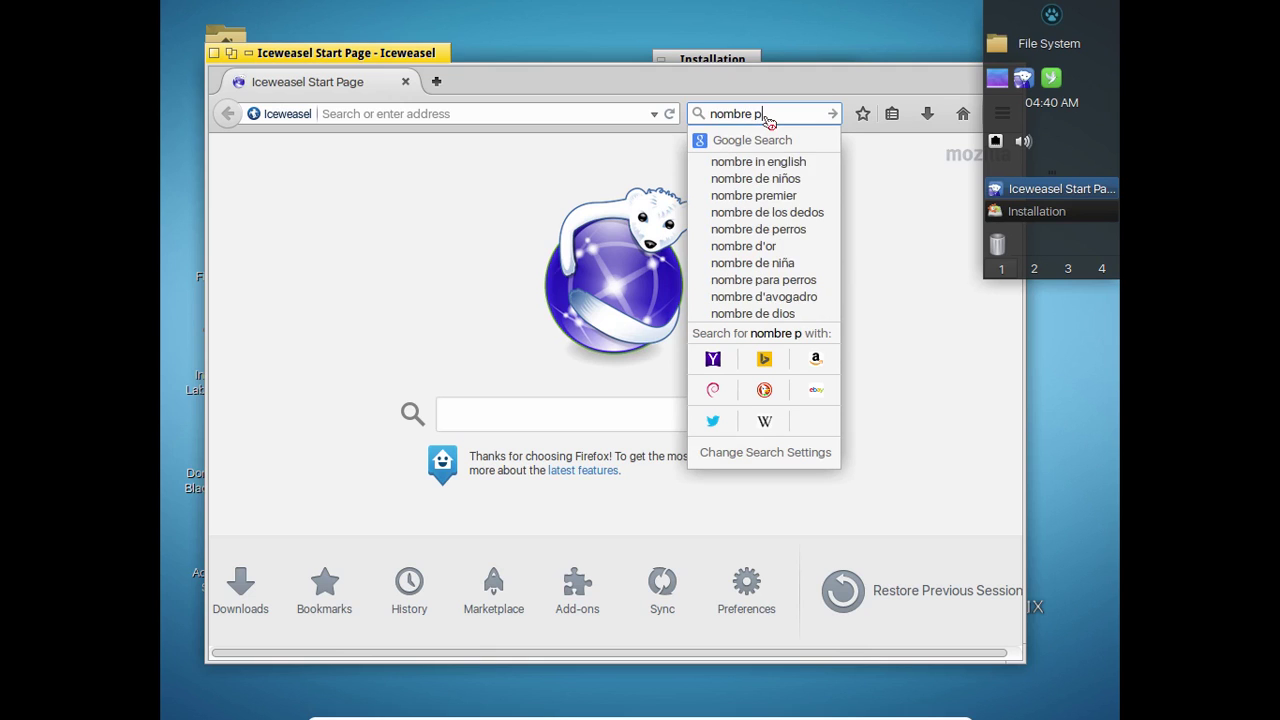
pyautogui.write('loctu')
pyautogui.click(765, 113)
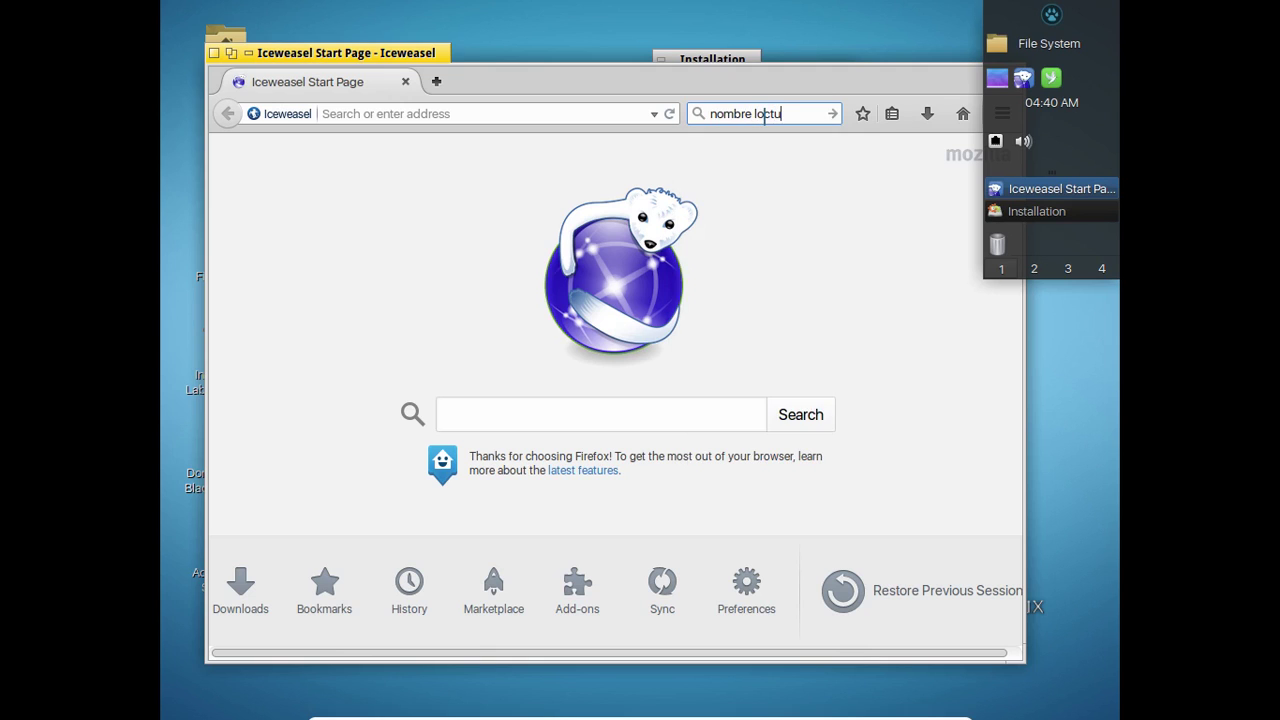
pyautogui.click(765, 113)
pyautogui.click(765, 113)
pyautogui.write('uteurs langue')
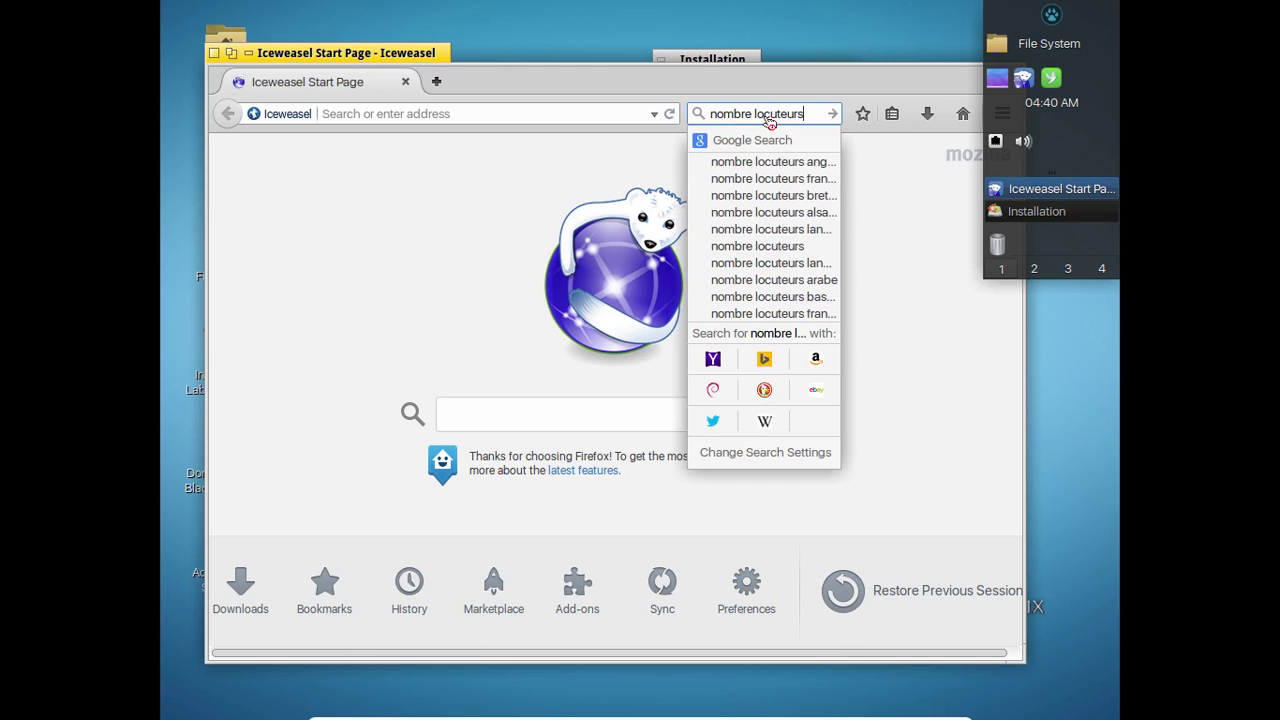
pyautogui.write('s')
pyautogui.press('Return')
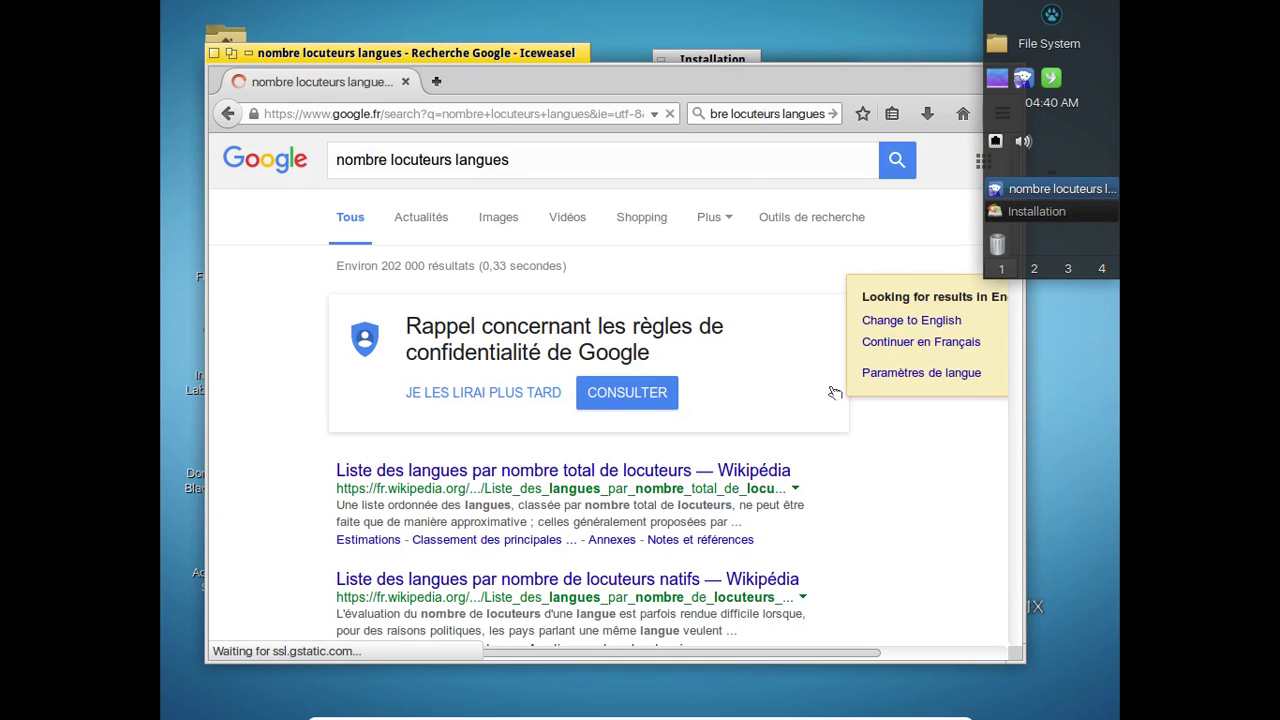
pyautogui.scroll(-1, 782, 416)
pyautogui.click(596, 526)
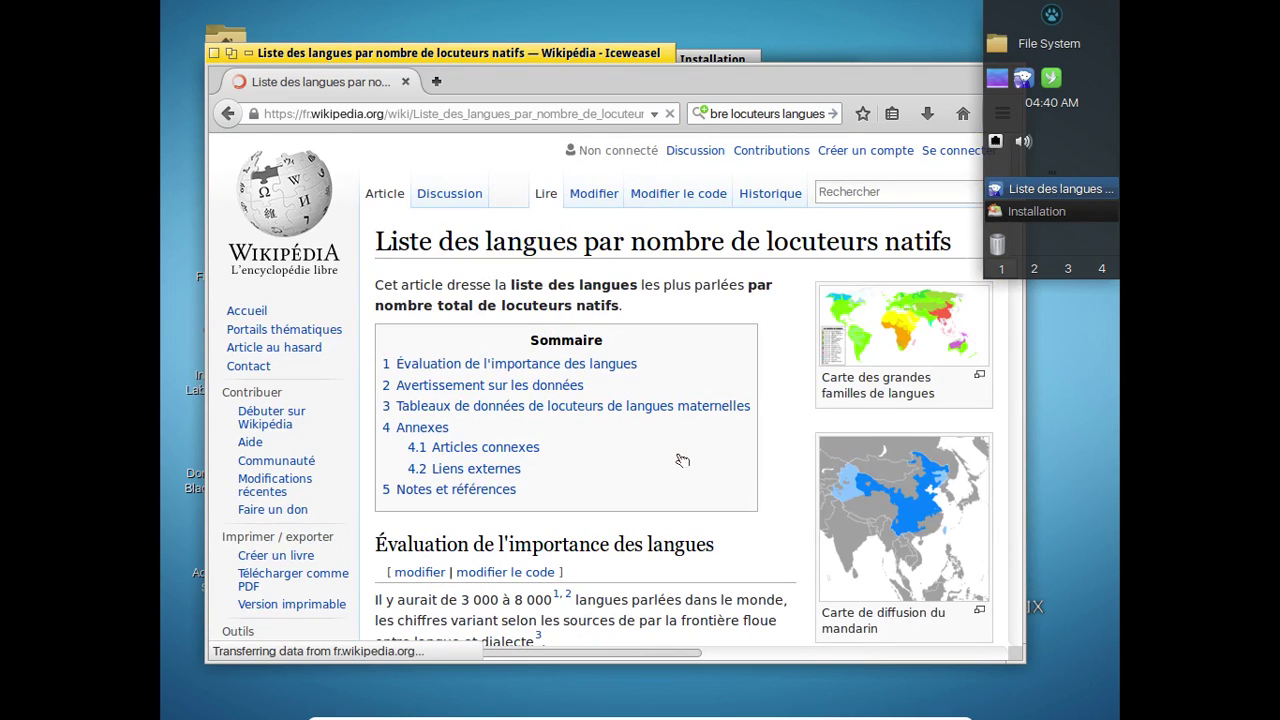
# Step: Examine the article's table of native speakers per language, including its OIF, Ethnologue and Nationalencyklopedin figures
pyautogui.scroll(-3, 682, 460)
pyautogui.scroll(-5, 680, 457)
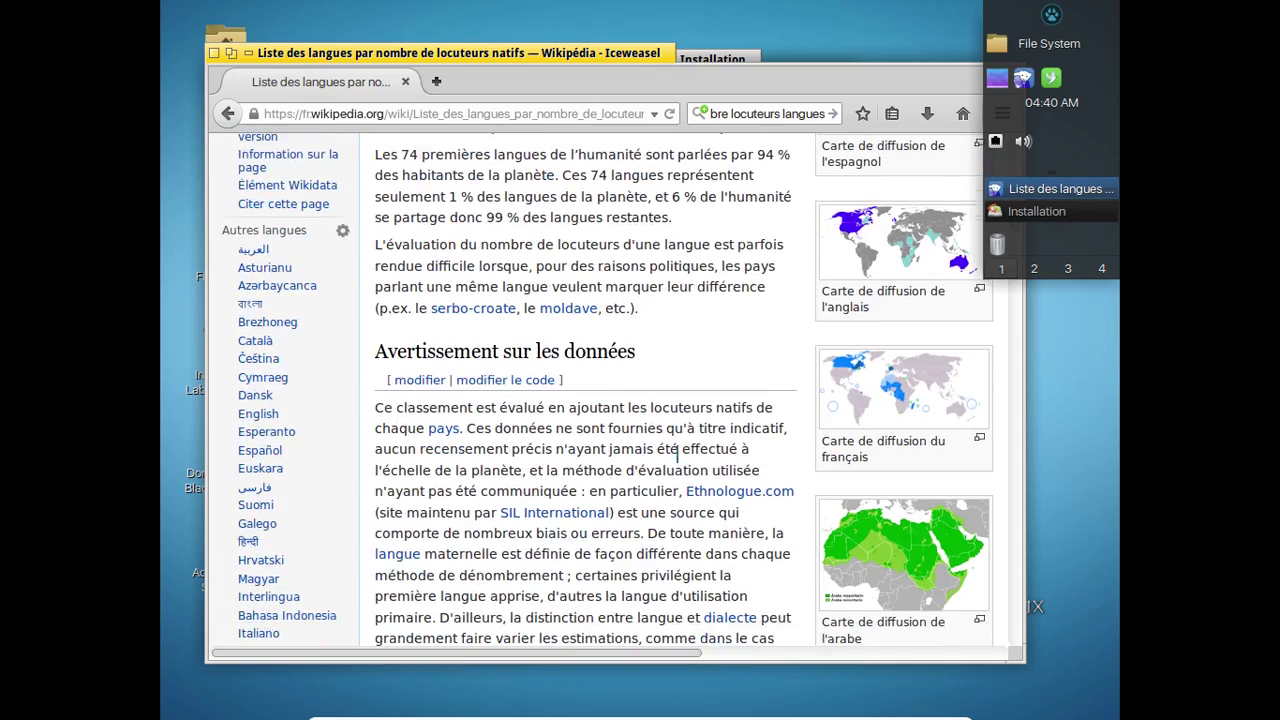
pyautogui.scroll(-8, 680, 457)
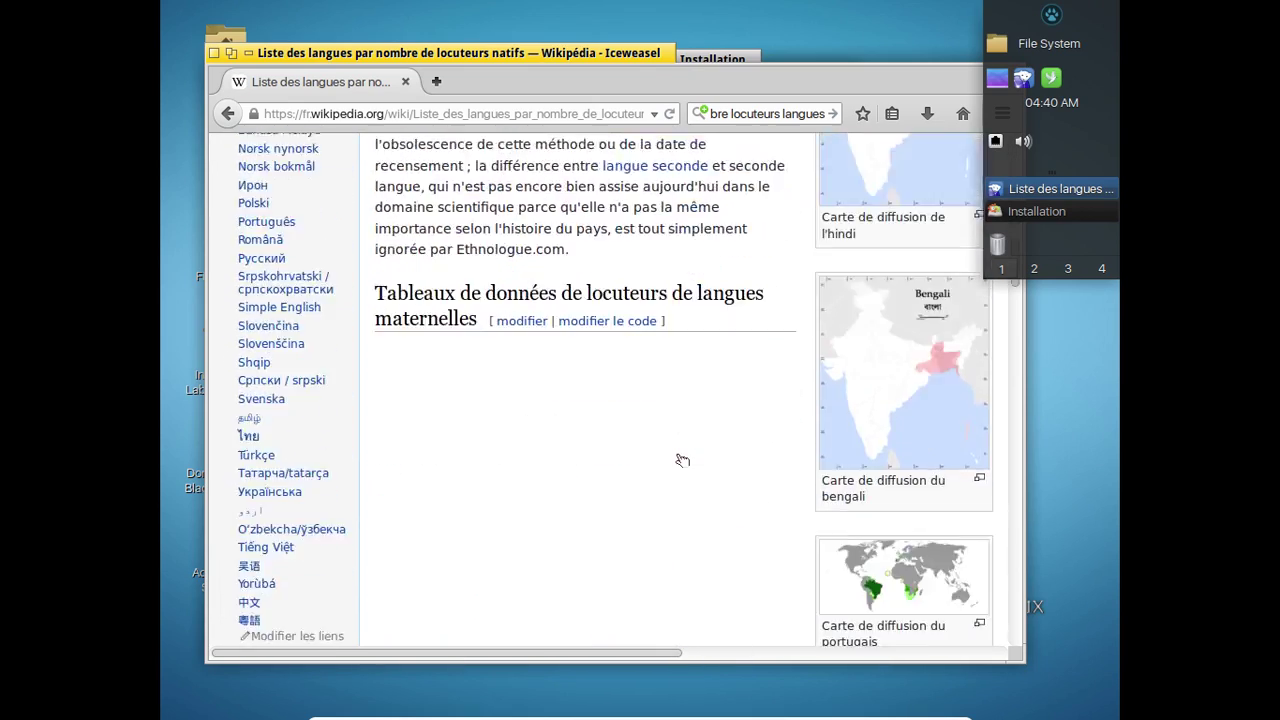
pyautogui.scroll(-10, 682, 460)
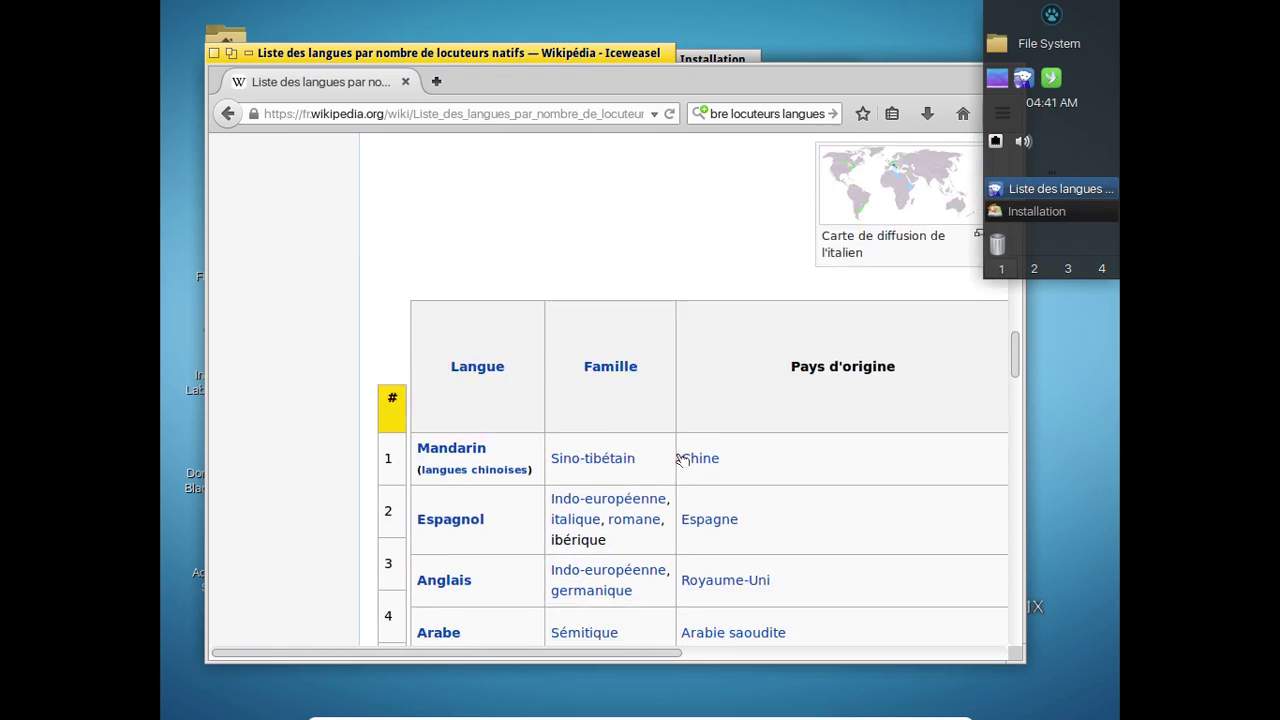
pyautogui.scroll(-2, 681, 459)
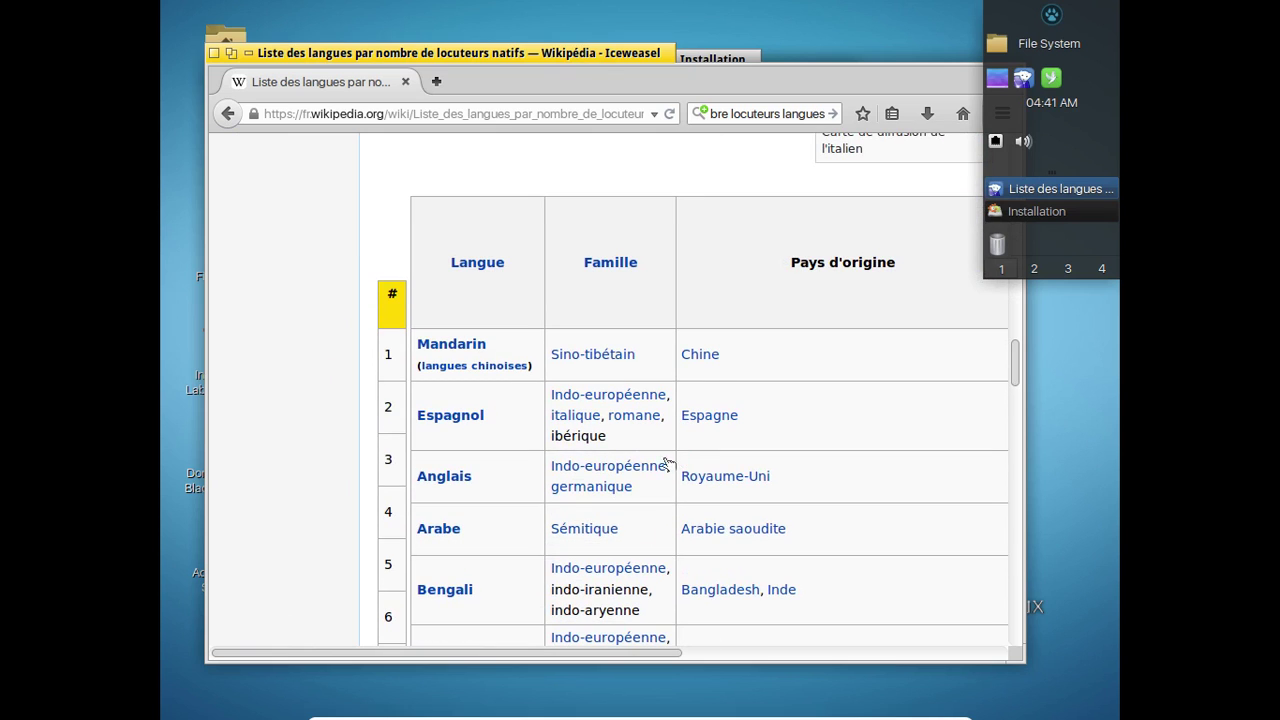
pyautogui.moveTo(612, 653); pyautogui.dragTo(963, 654)
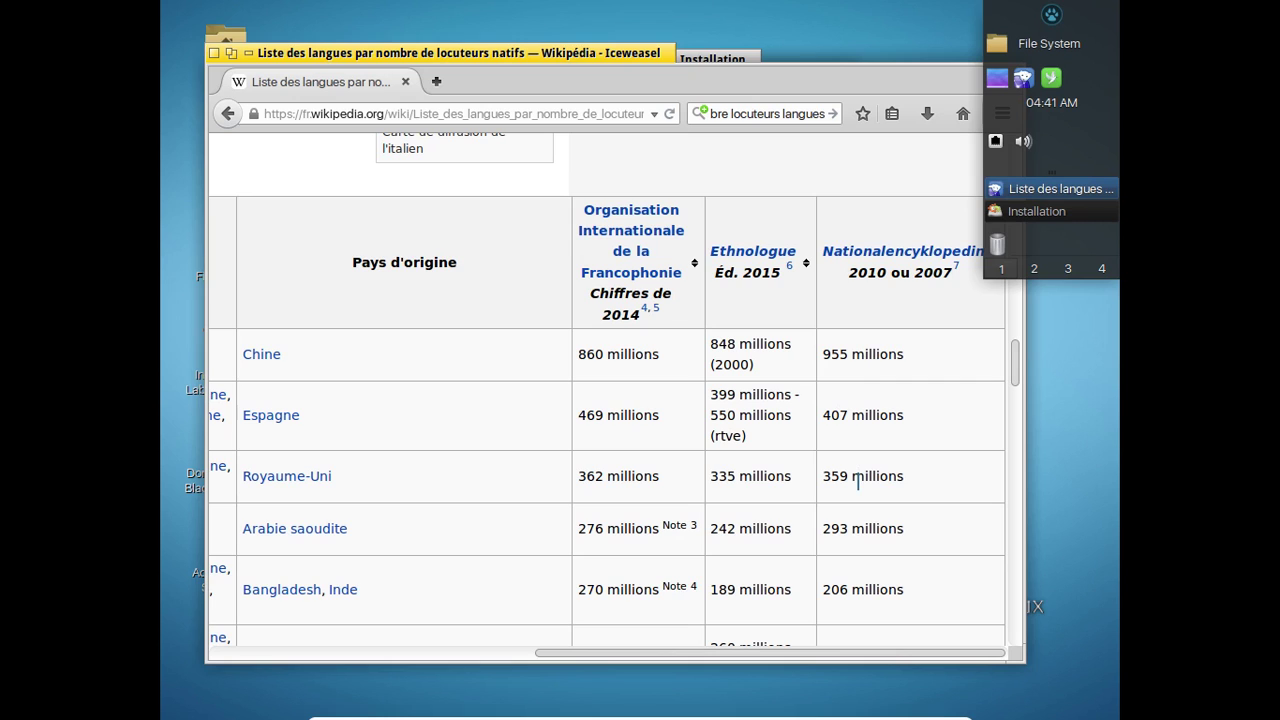
pyautogui.click(330, 661)
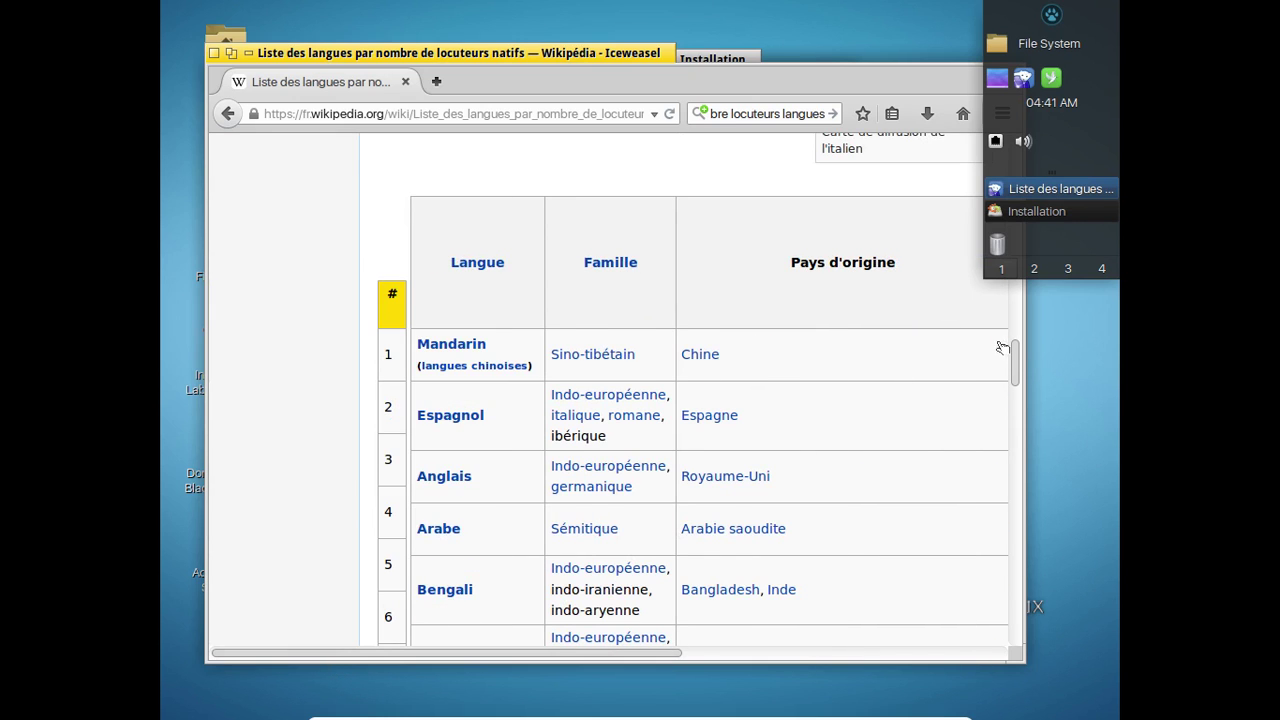
pyautogui.moveTo(1014, 363)
pyautogui.mouseDown()
pyautogui.moveTo(1016, 386)
pyautogui.moveTo(1015, 348)
pyautogui.mouseUp()
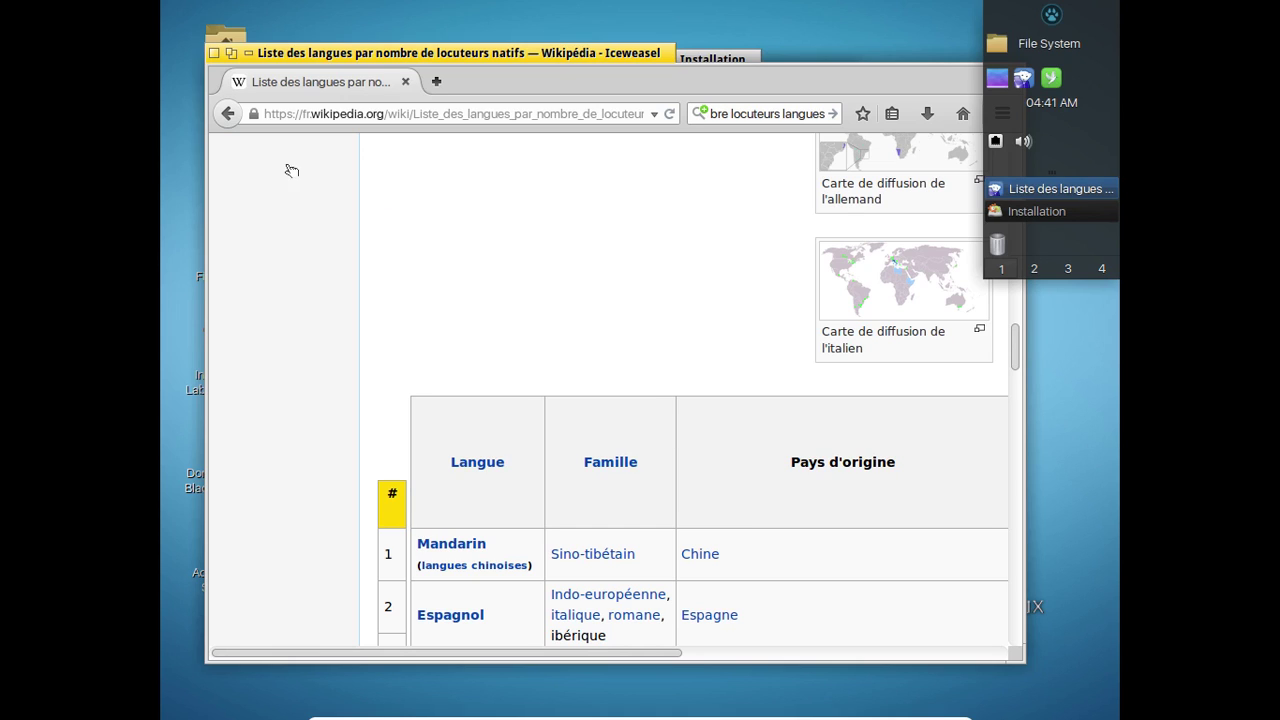
# Step: Close the Wikipedia browser window and move the installation progress window farther away from the dock
pyautogui.click(216, 55)
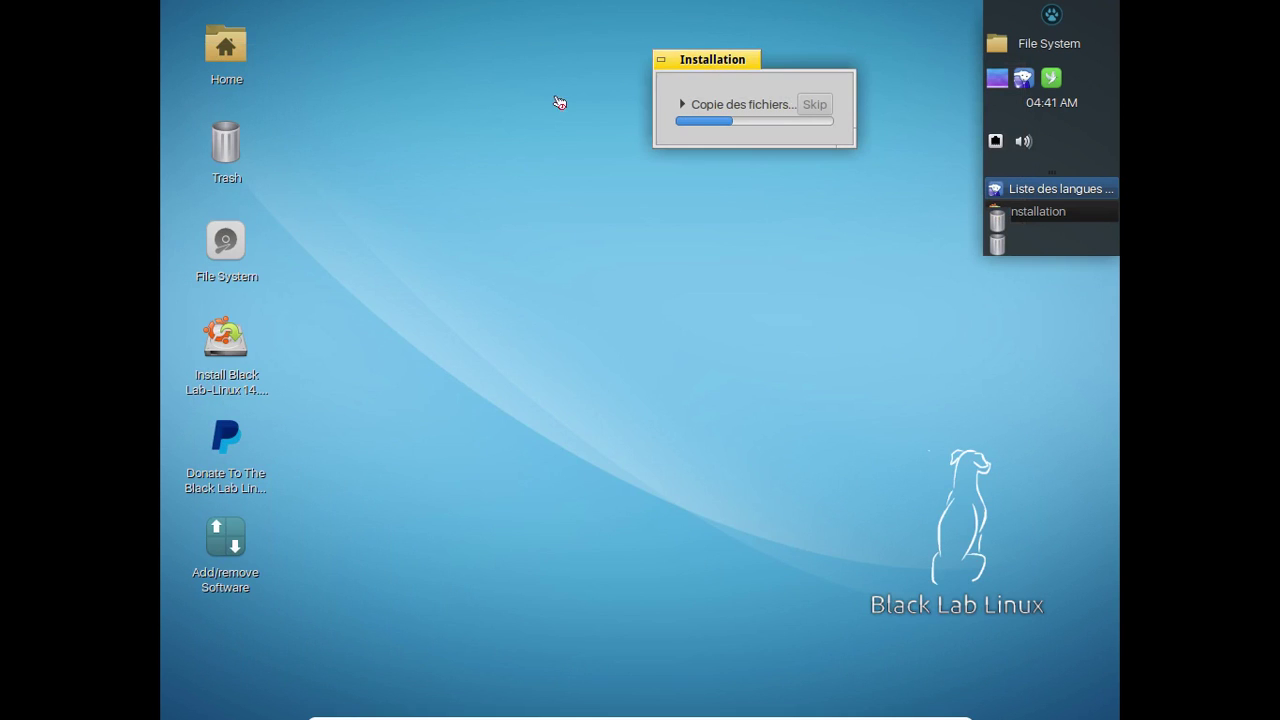
pyautogui.moveTo(691, 66); pyautogui.dragTo(531, 60)
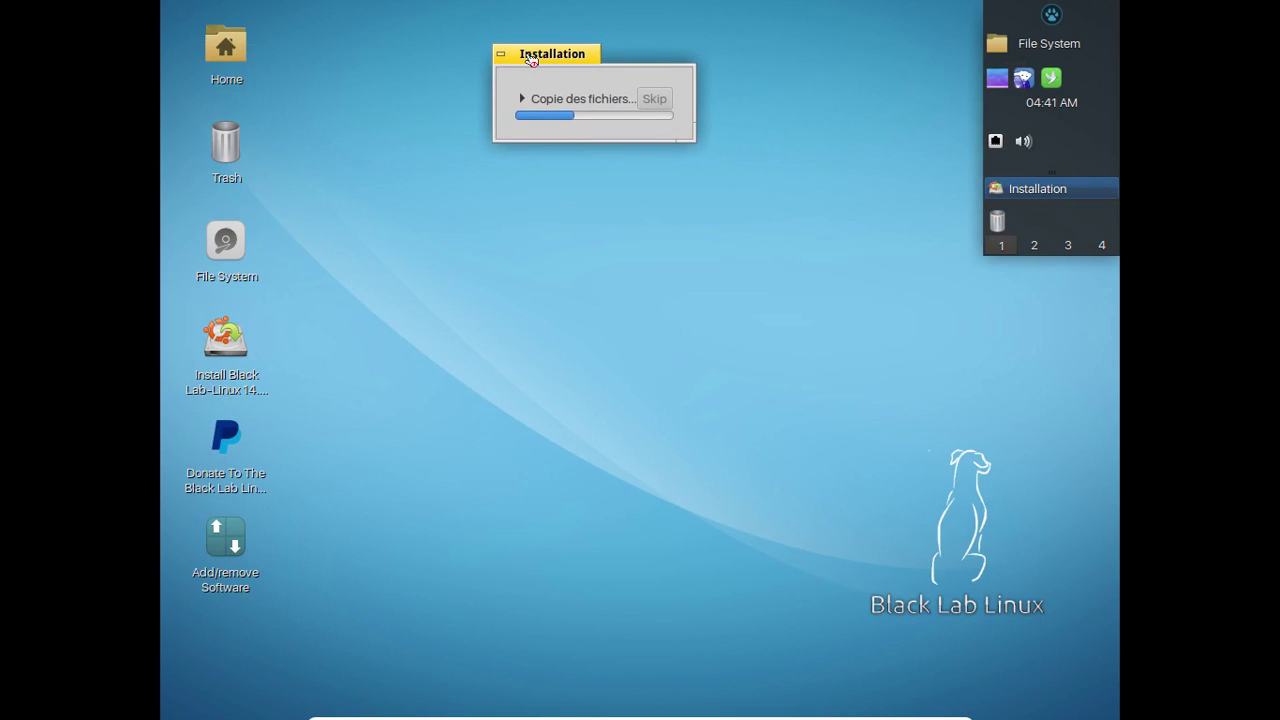
# Step: Open a new Iceweasel window and load the author's personal blog hosted on free.fr
pyautogui.click(1024, 80)
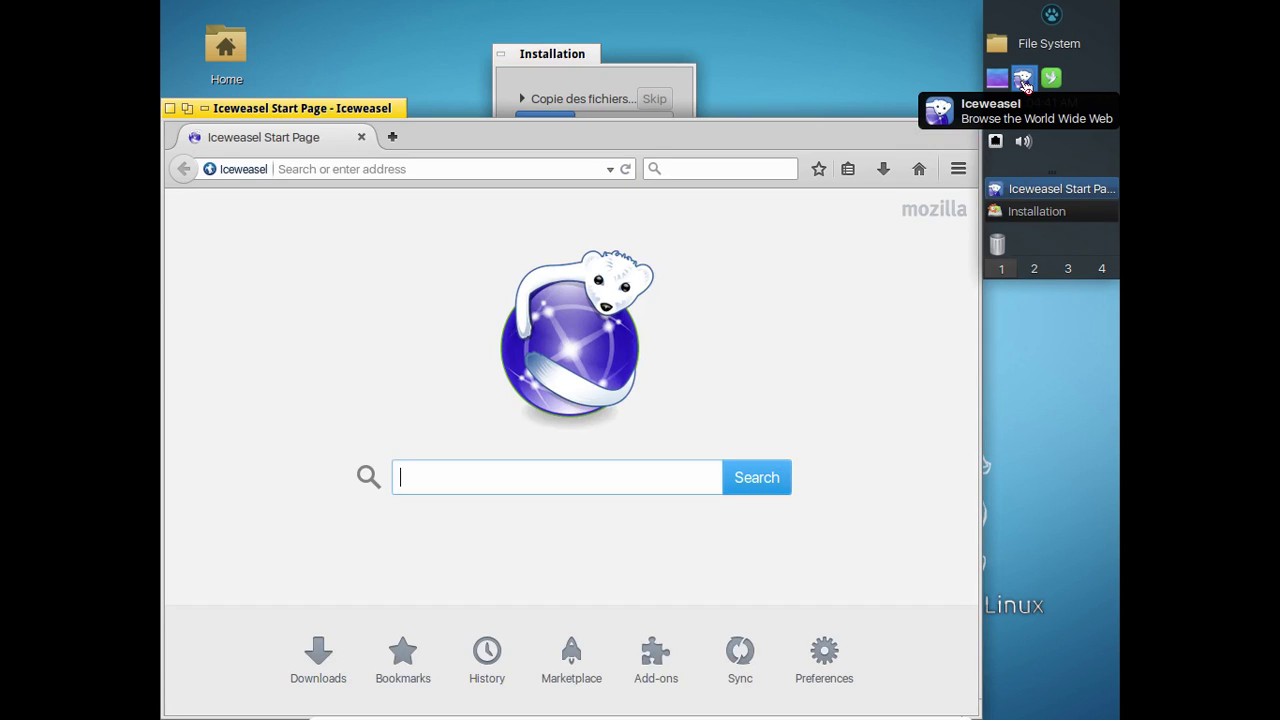
pyautogui.click(454, 168)
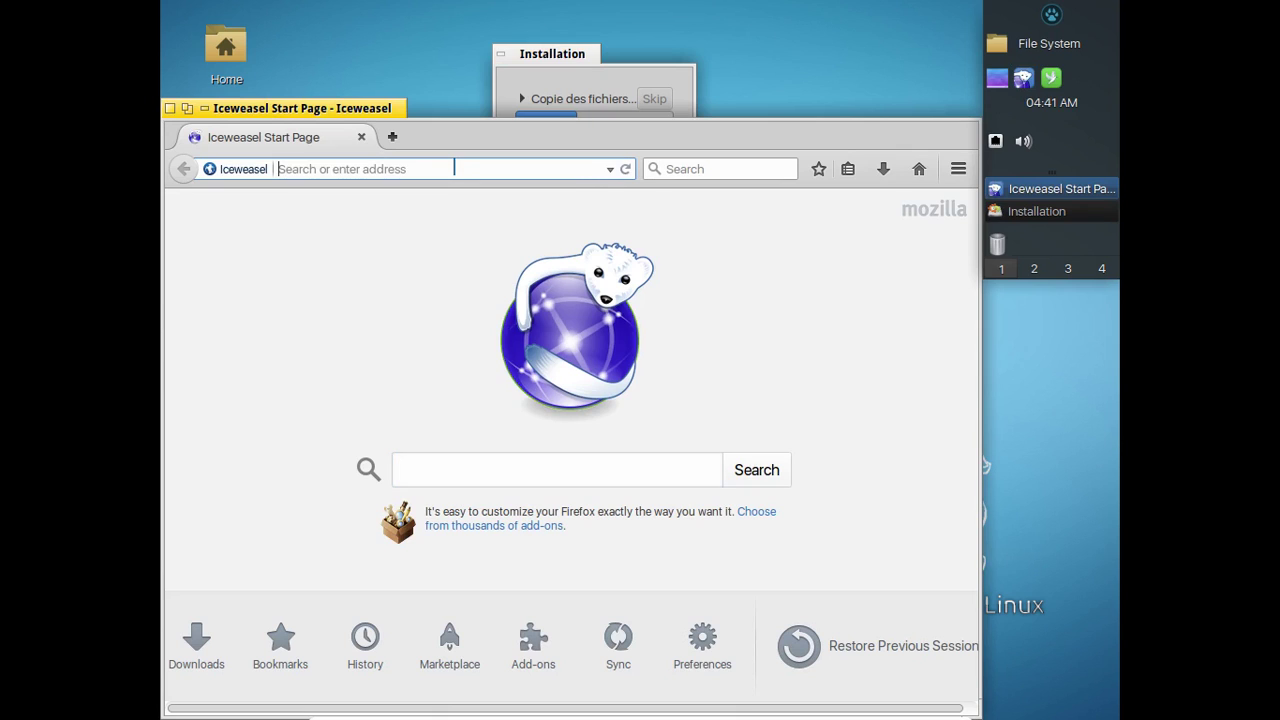
pyautogui.write('frederic')
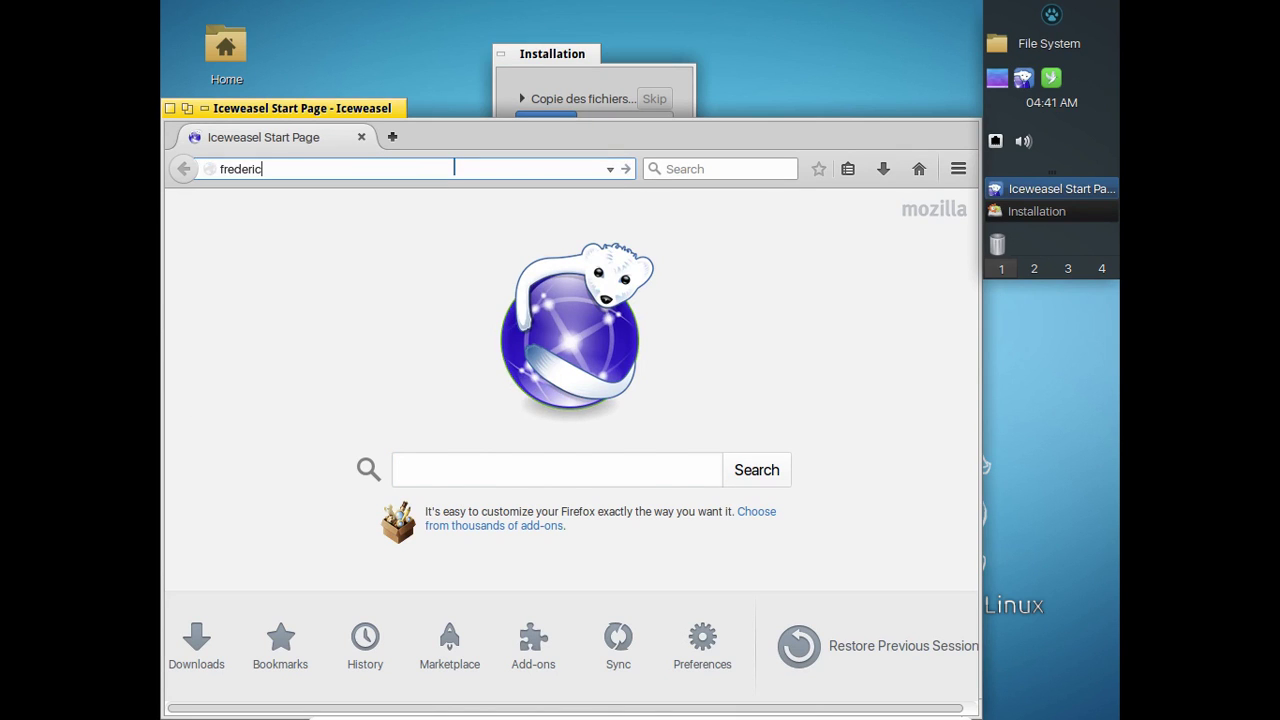
pyautogui.write('.bezies.free.fr/')
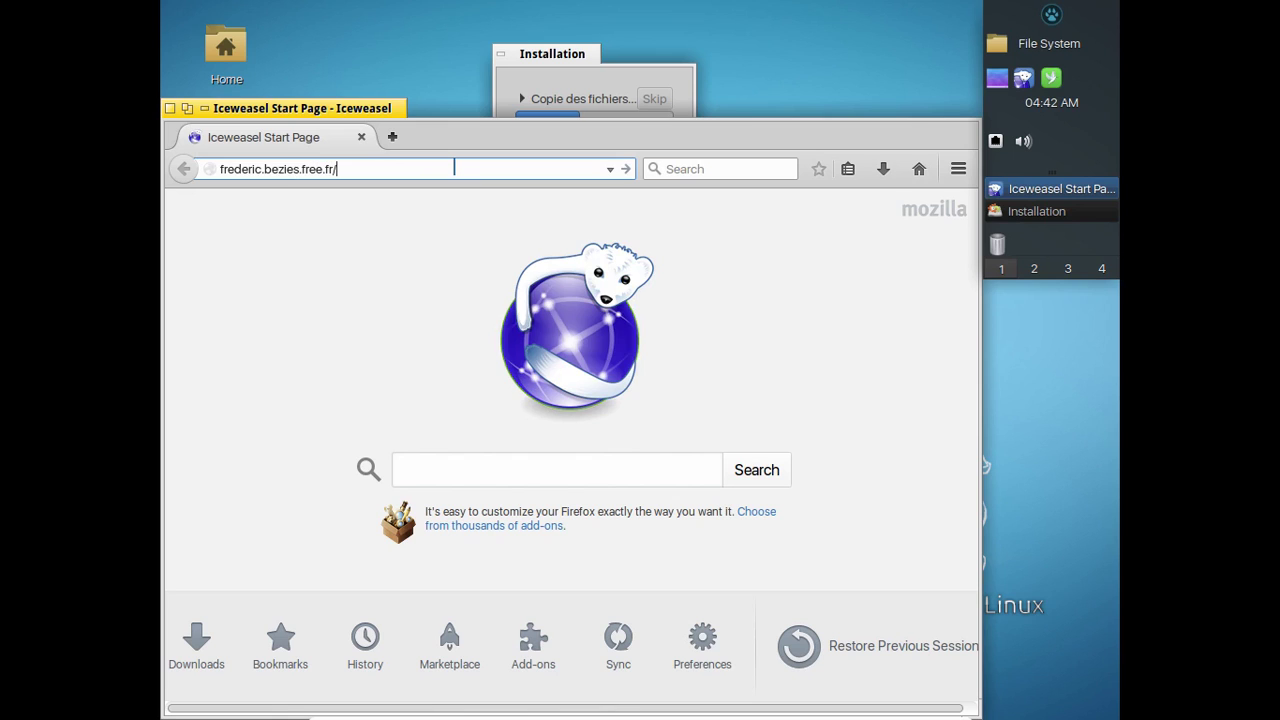
pyautogui.write('blog/')
pyautogui.press('Return')
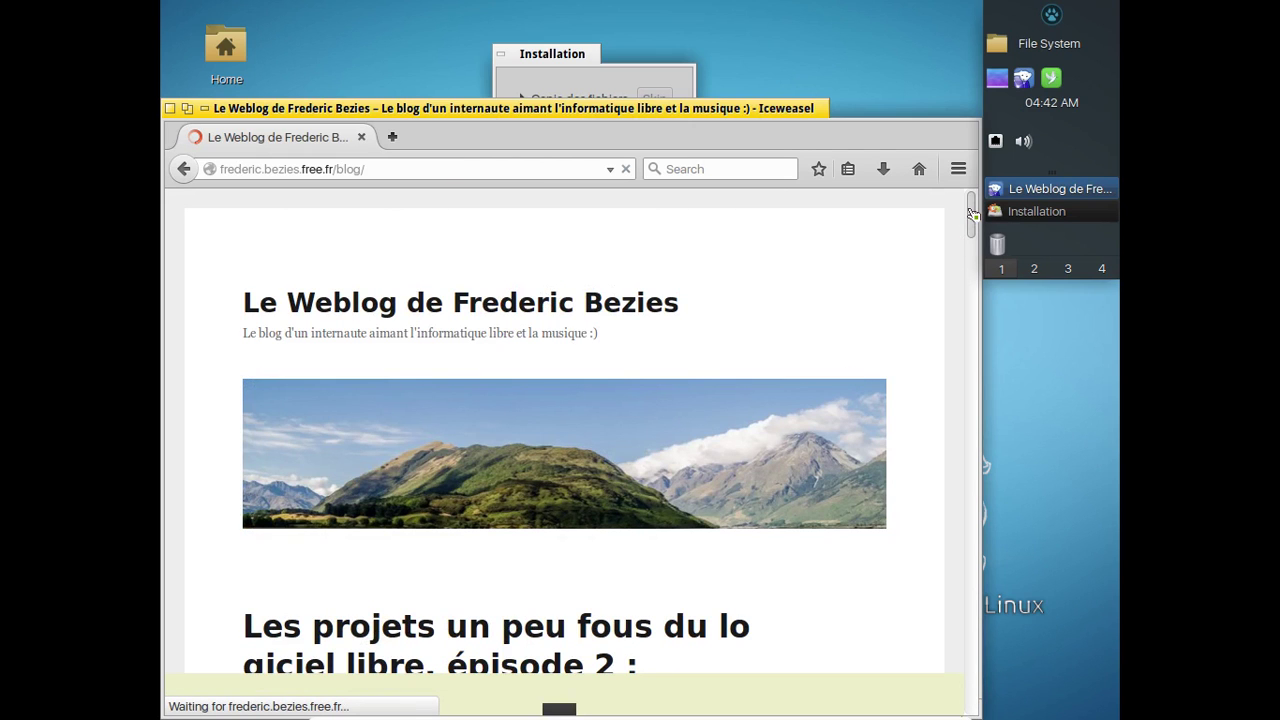
# Step: Skim the blog's front page, widen the browser window until the blog's sidebar fits, and reposition the window higher on the desktop
pyautogui.moveTo(972, 212); pyautogui.dragTo(972, 254)
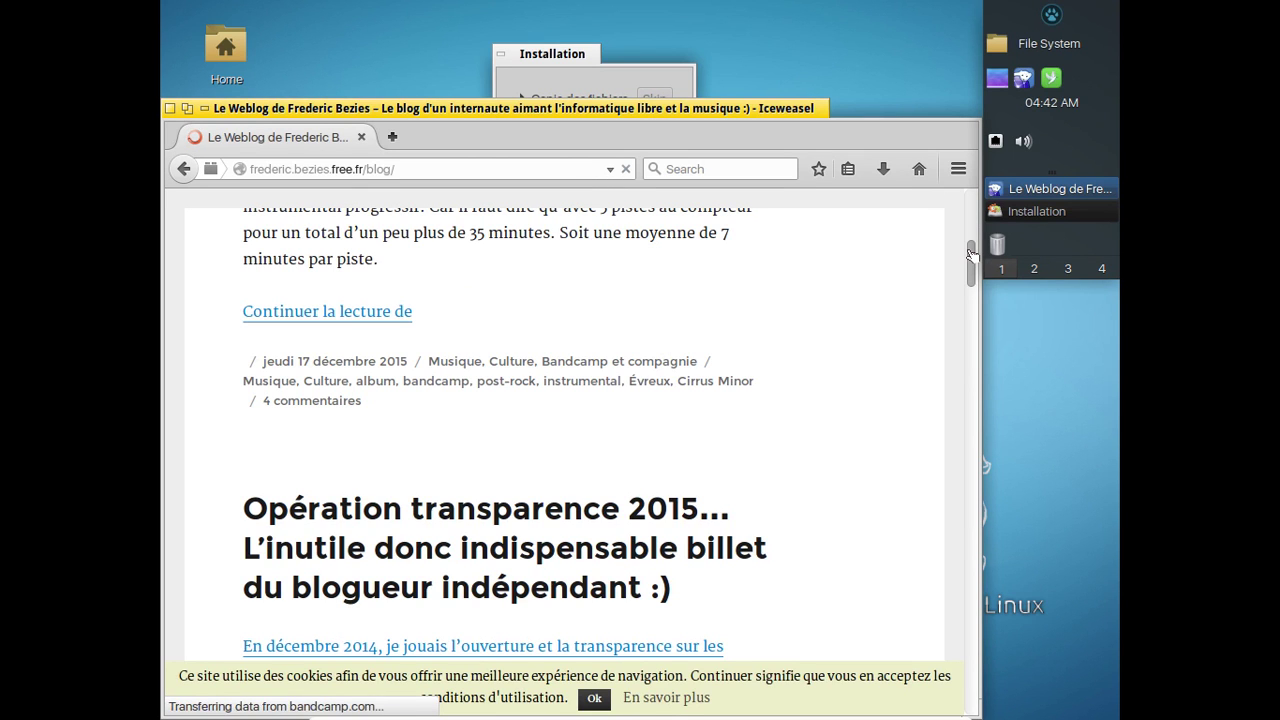
pyautogui.moveTo(972, 254); pyautogui.dragTo(972, 212)
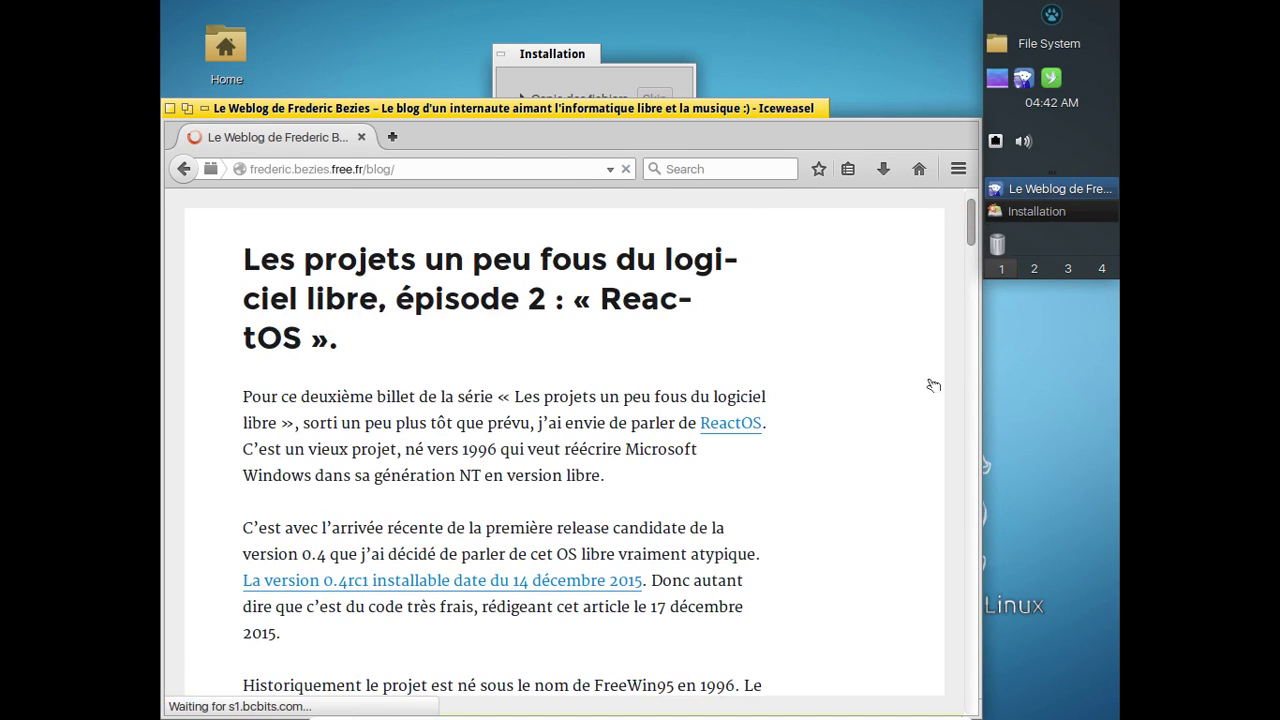
pyautogui.moveTo(986, 406); pyautogui.dragTo(1104, 404)
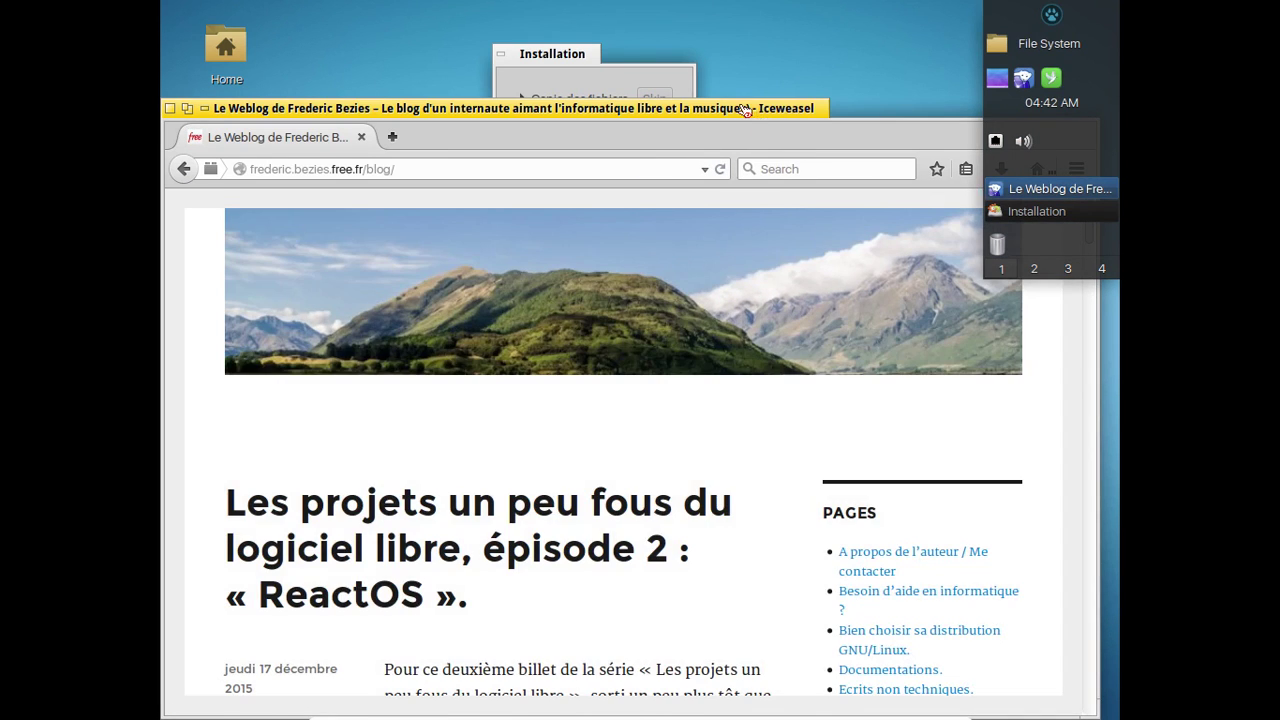
pyautogui.moveTo(748, 108); pyautogui.dragTo(702, 69)
# Step: Search the blog for "Black Lab" and open the article about Black Lab Linux Mate 6.5
pyautogui.scroll(-4, 1003, 347)
pyautogui.scroll(-4, 1003, 347)
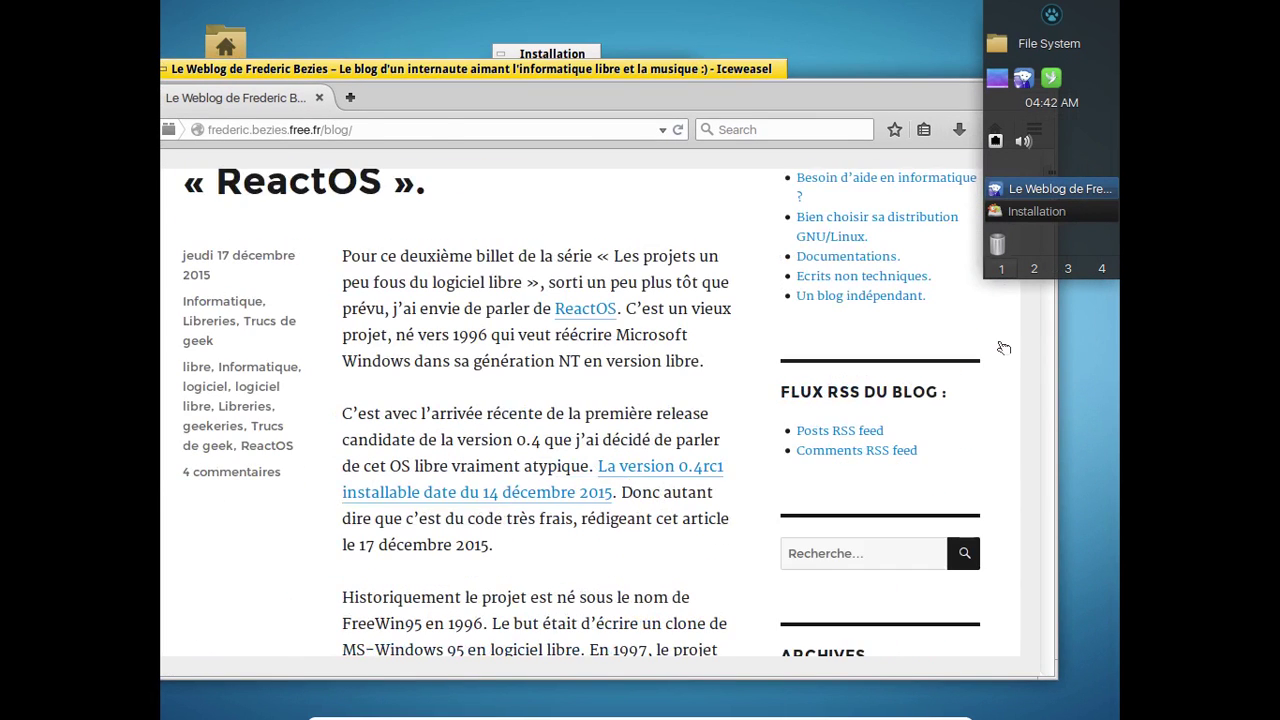
pyautogui.click(857, 500)
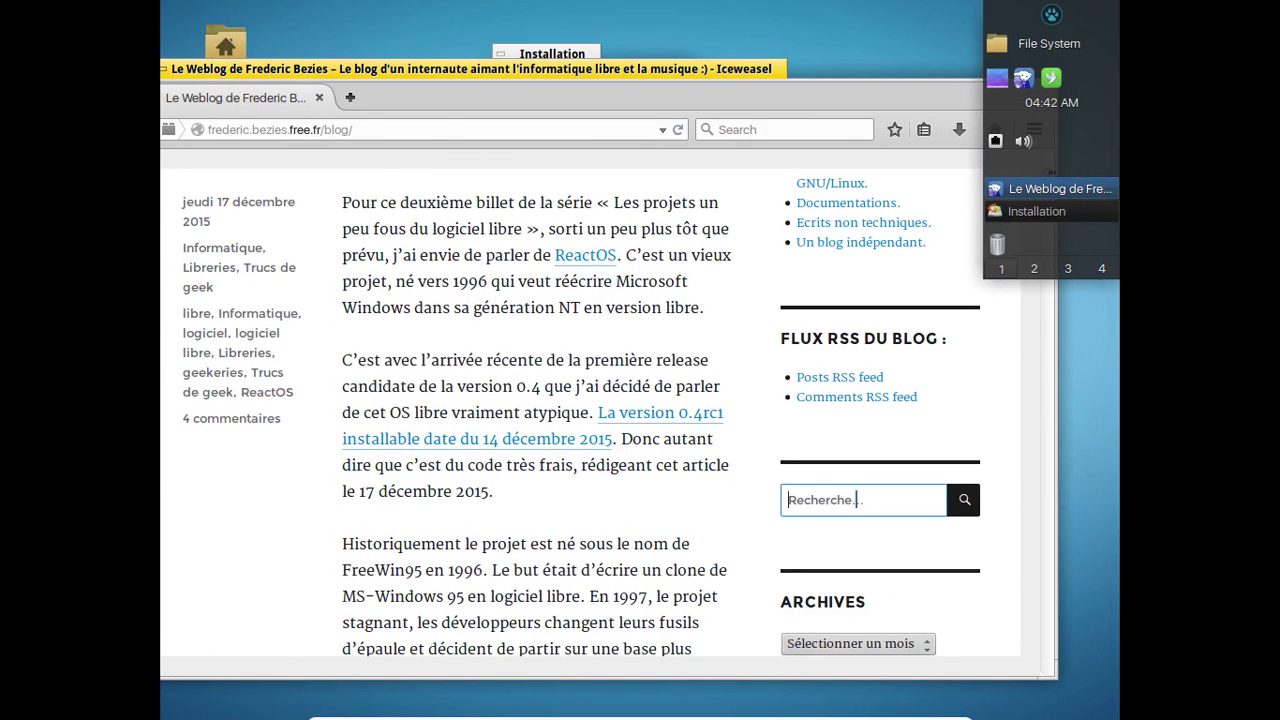
pyautogui.write('Black Lab')
pyautogui.press('Return')
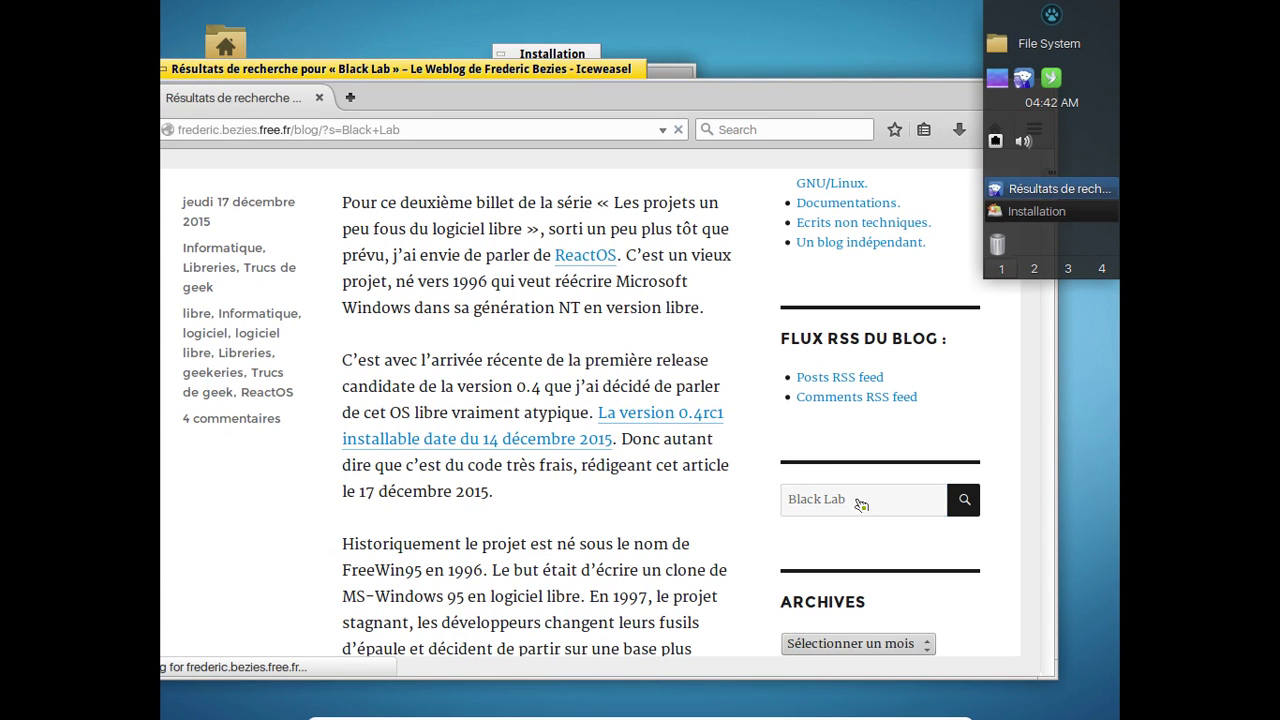
pyautogui.scroll(-4, 775, 323)
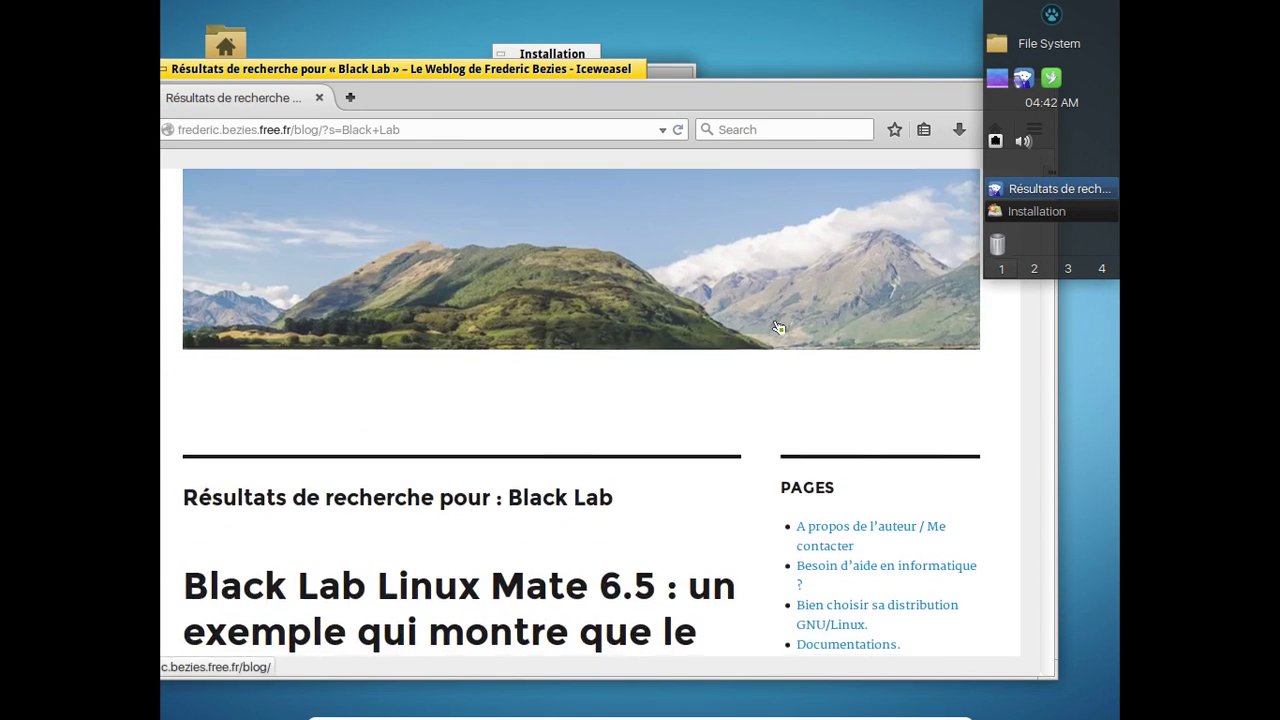
pyautogui.scroll(-3, 778, 327)
pyautogui.click(557, 430)
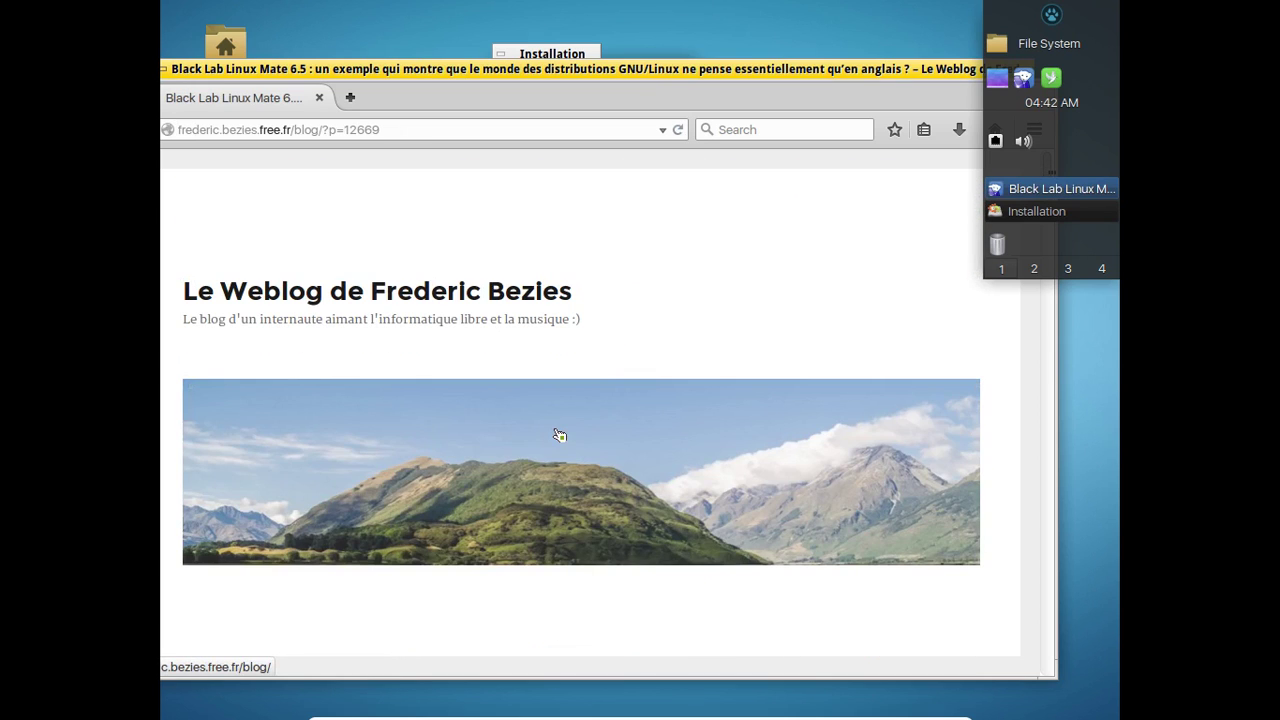
# Step: Read the article up to the installer crash screenshot, try to open that image's link, and return to the article
pyautogui.scroll(-4, 688, 238)
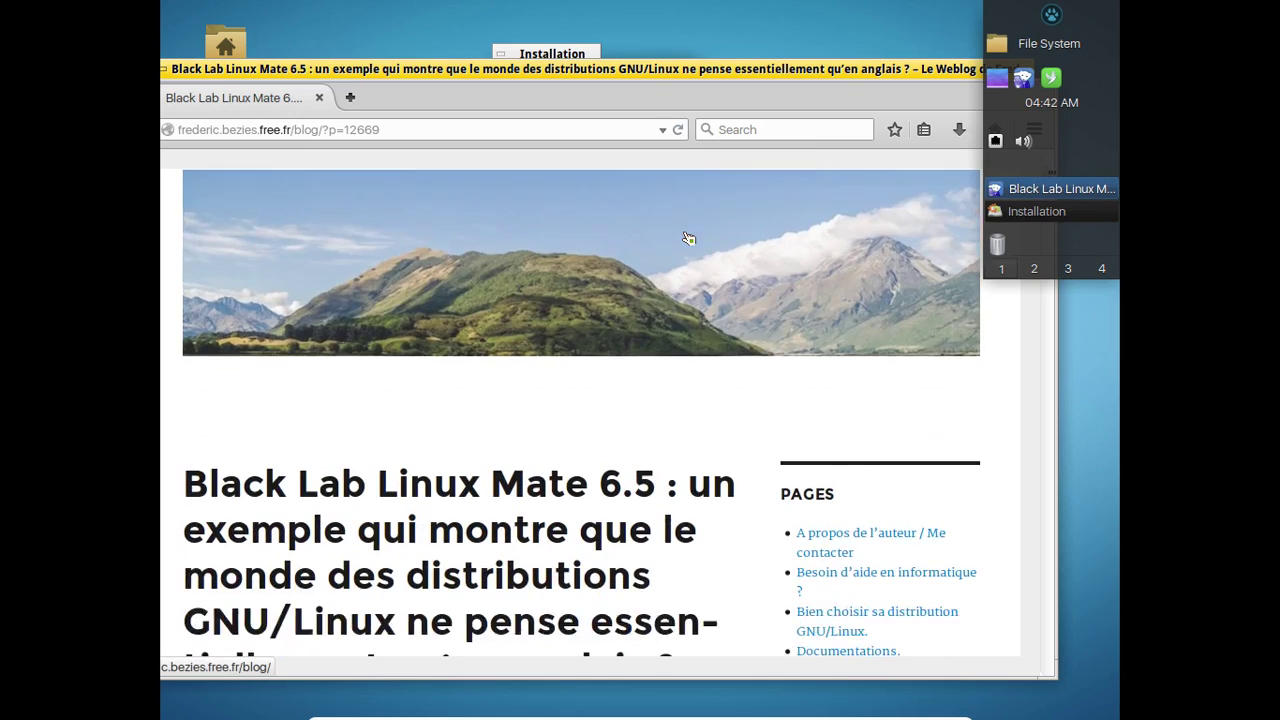
pyautogui.scroll(-5, 688, 238)
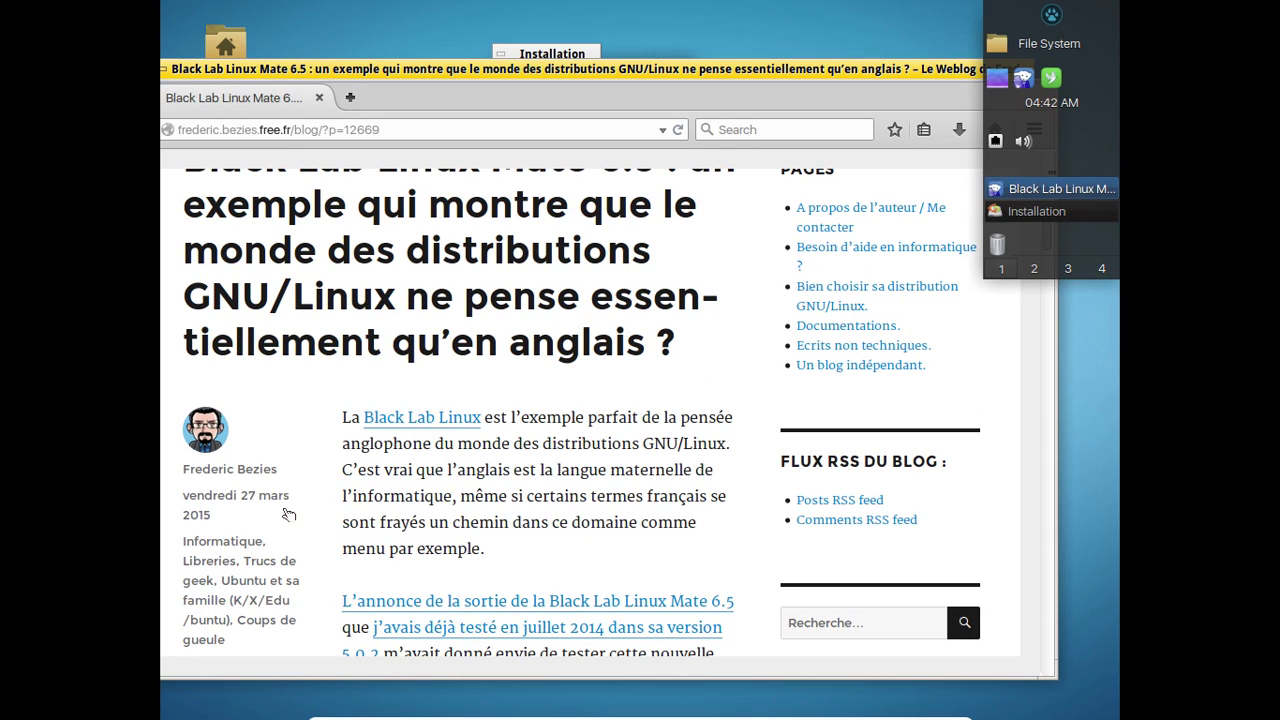
pyautogui.scroll(-9, 288, 514)
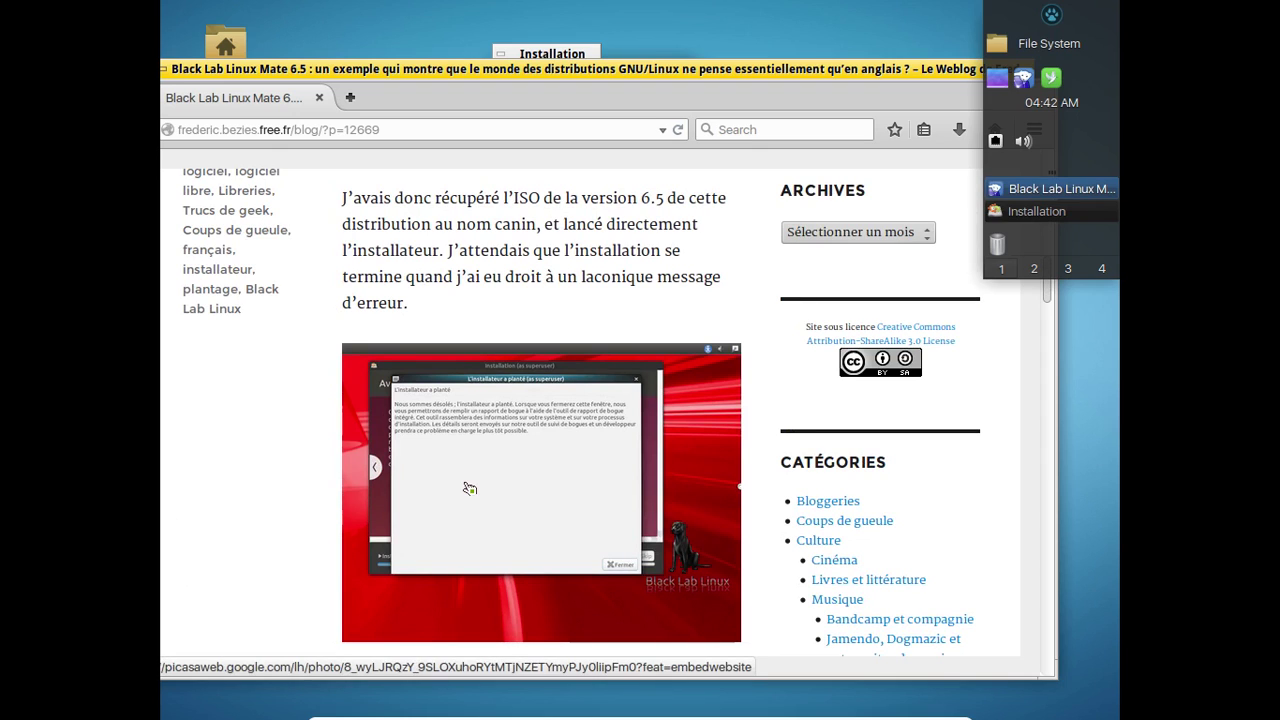
pyautogui.click(469, 488)
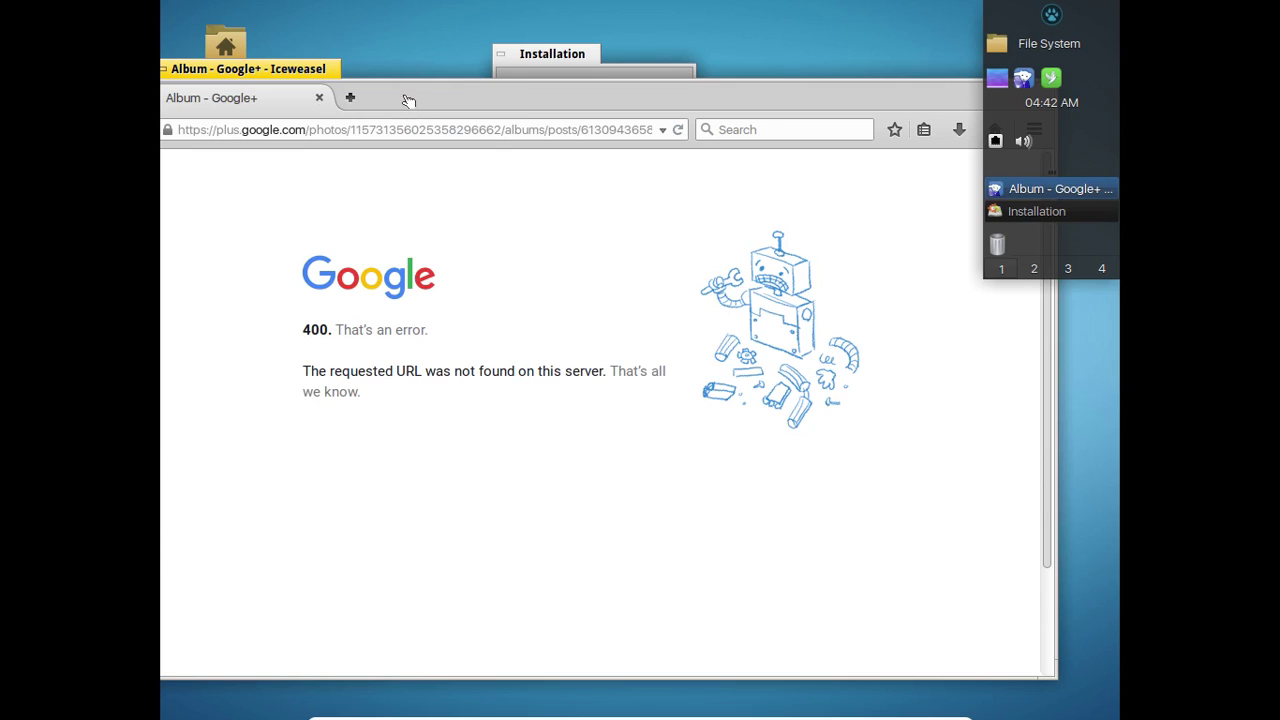
pyautogui.moveTo(408, 100); pyautogui.dragTo(522, 99)
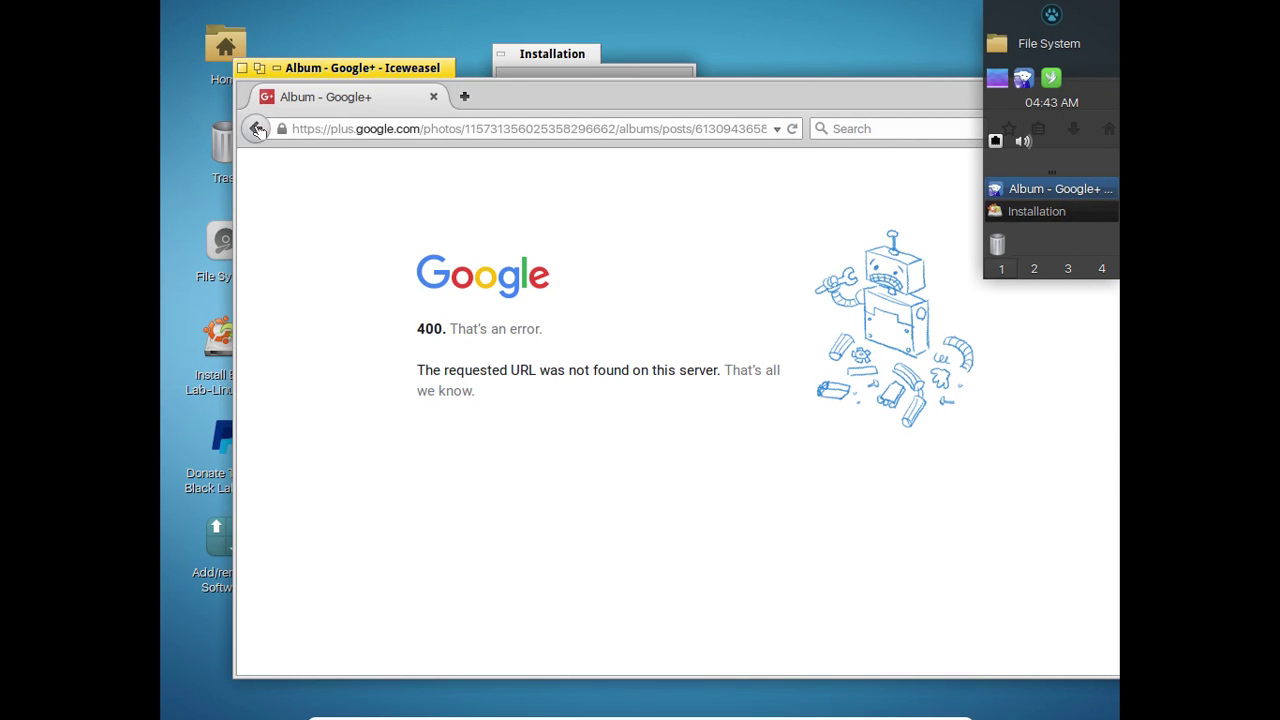
pyautogui.click(257, 128)
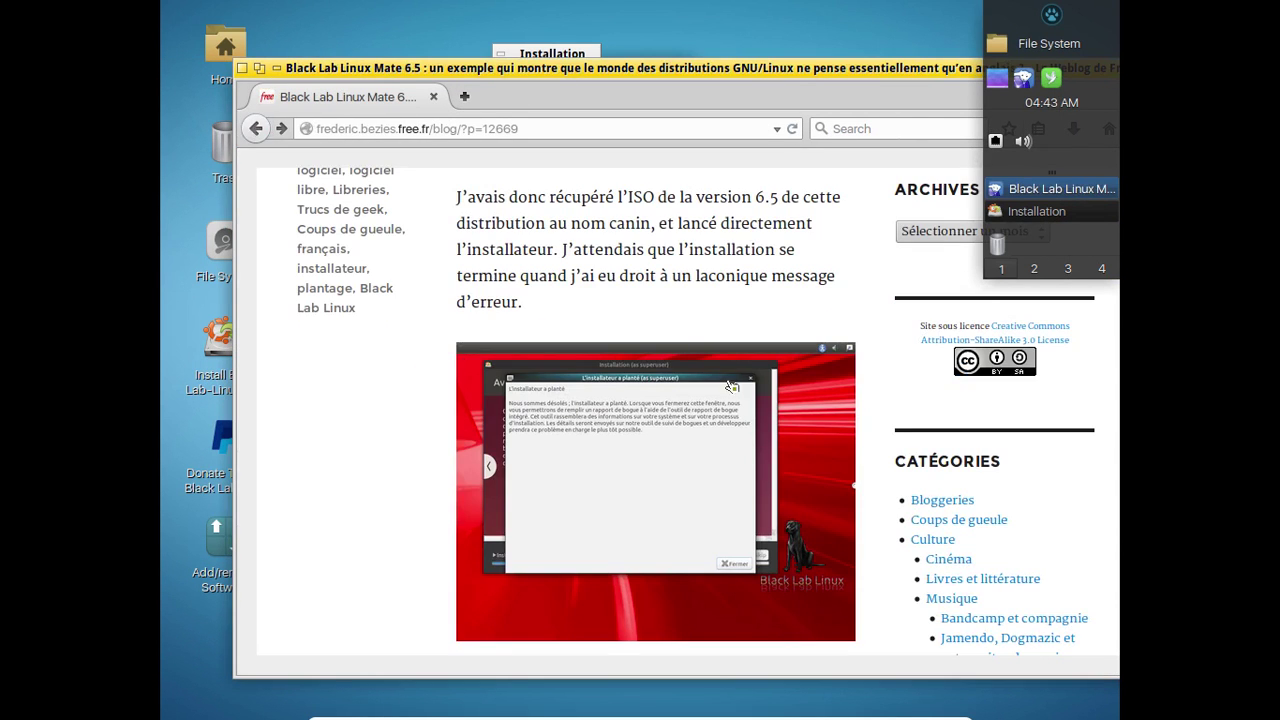
# Step: Read the article's passages on installing in French, then check the file-copying progress in the installation window
pyautogui.scroll(-5, 646, 377)
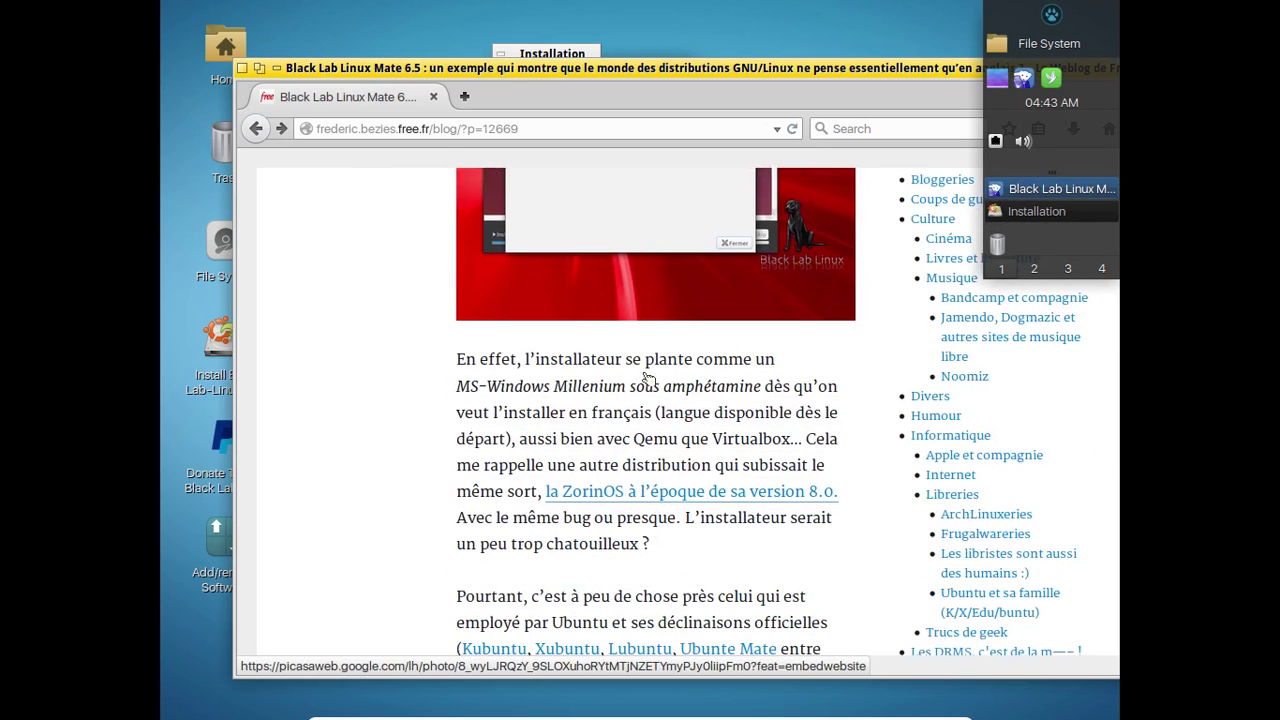
pyautogui.scroll(-6, 646, 377)
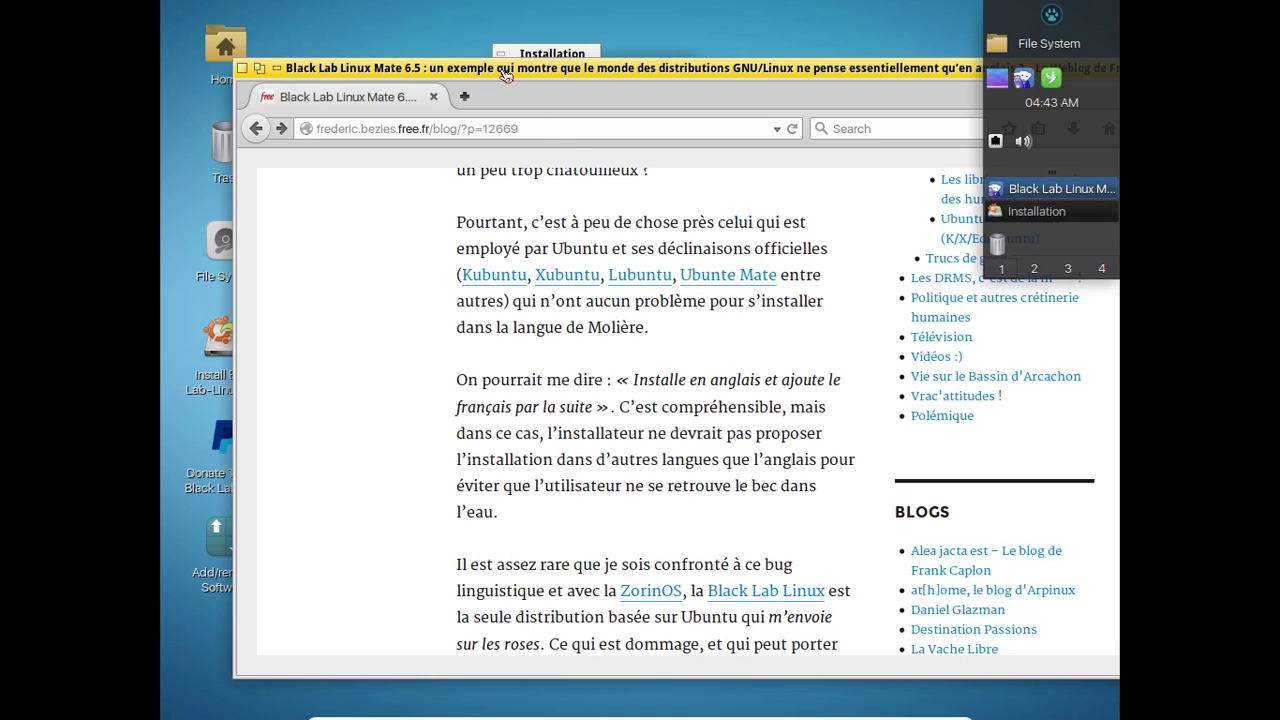
pyautogui.moveTo(509, 73); pyautogui.dragTo(436, 77)
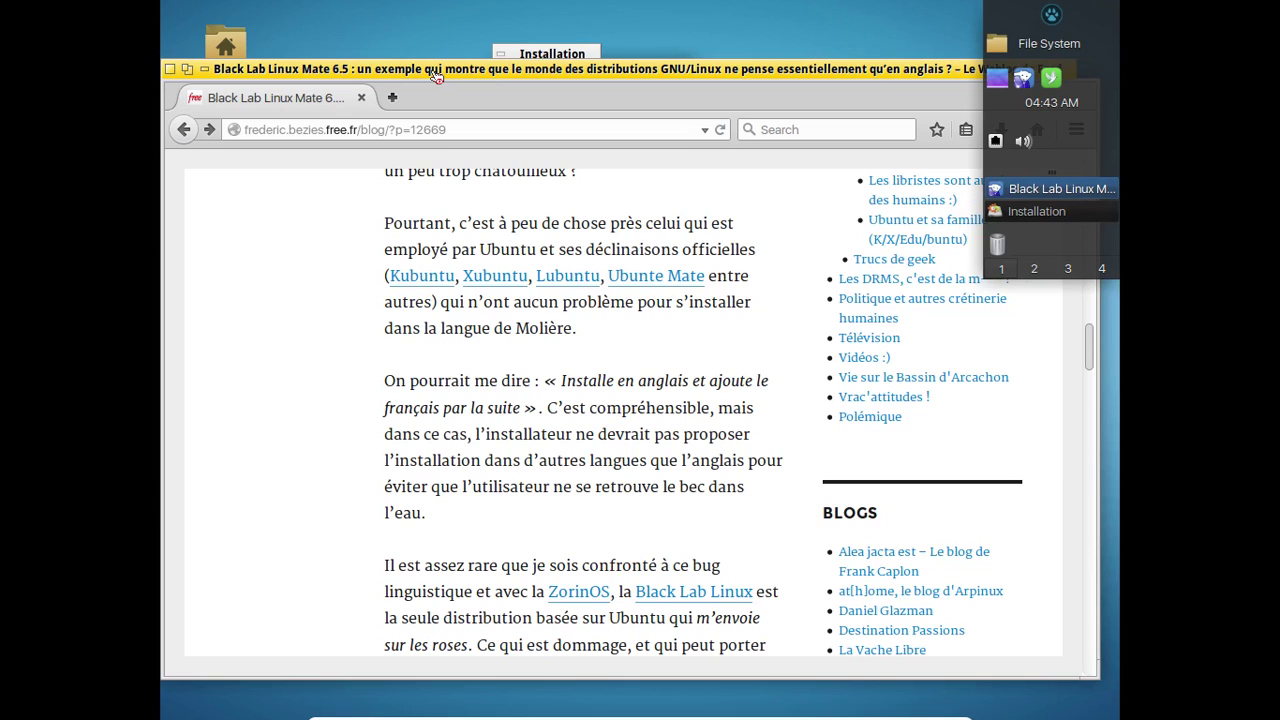
pyautogui.click(576, 56)
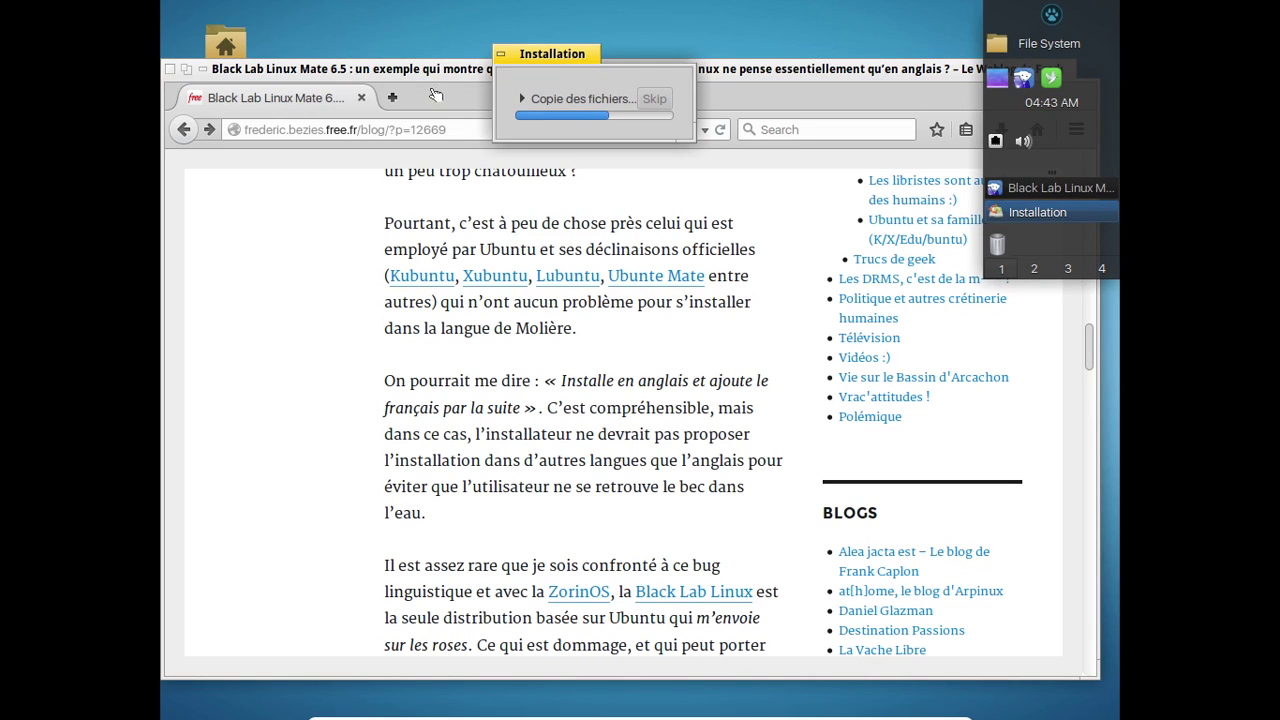
pyautogui.click(800, 236)
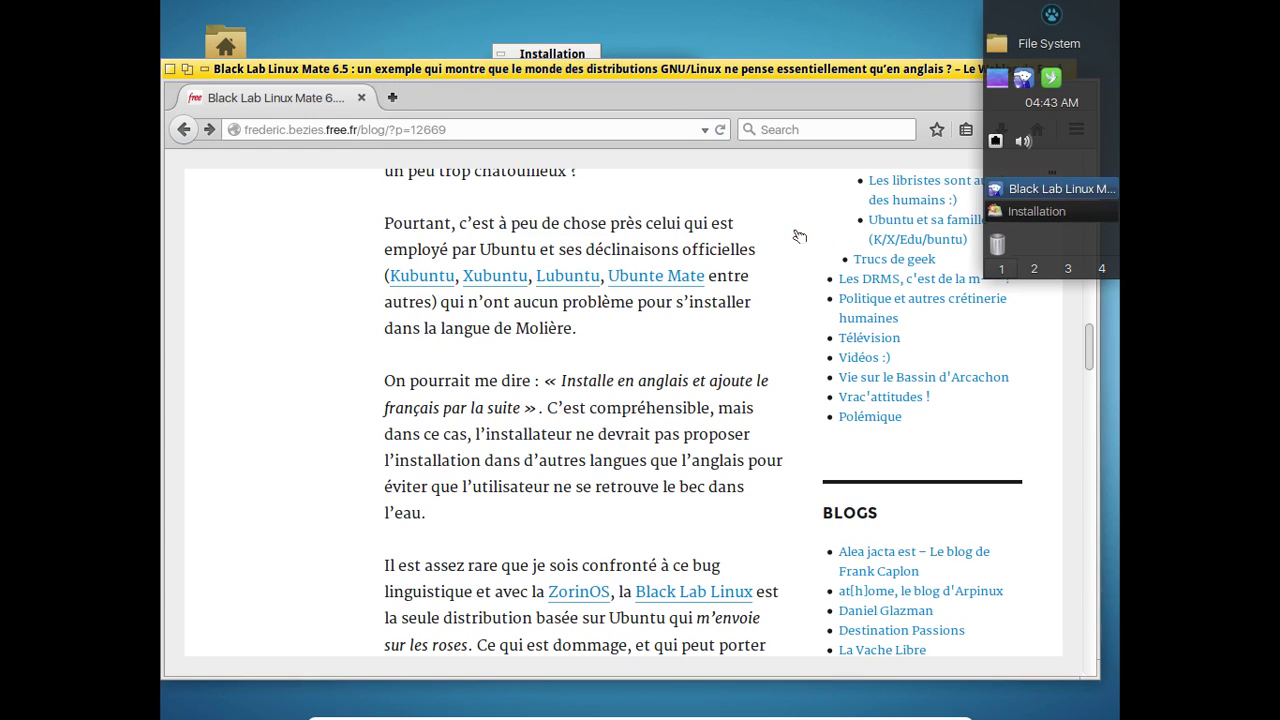
# Step: Return to the article's introduction and open its link to the Black Lab Linux website
pyautogui.scroll(5, 799, 236)
pyautogui.scroll(10, 800, 236)
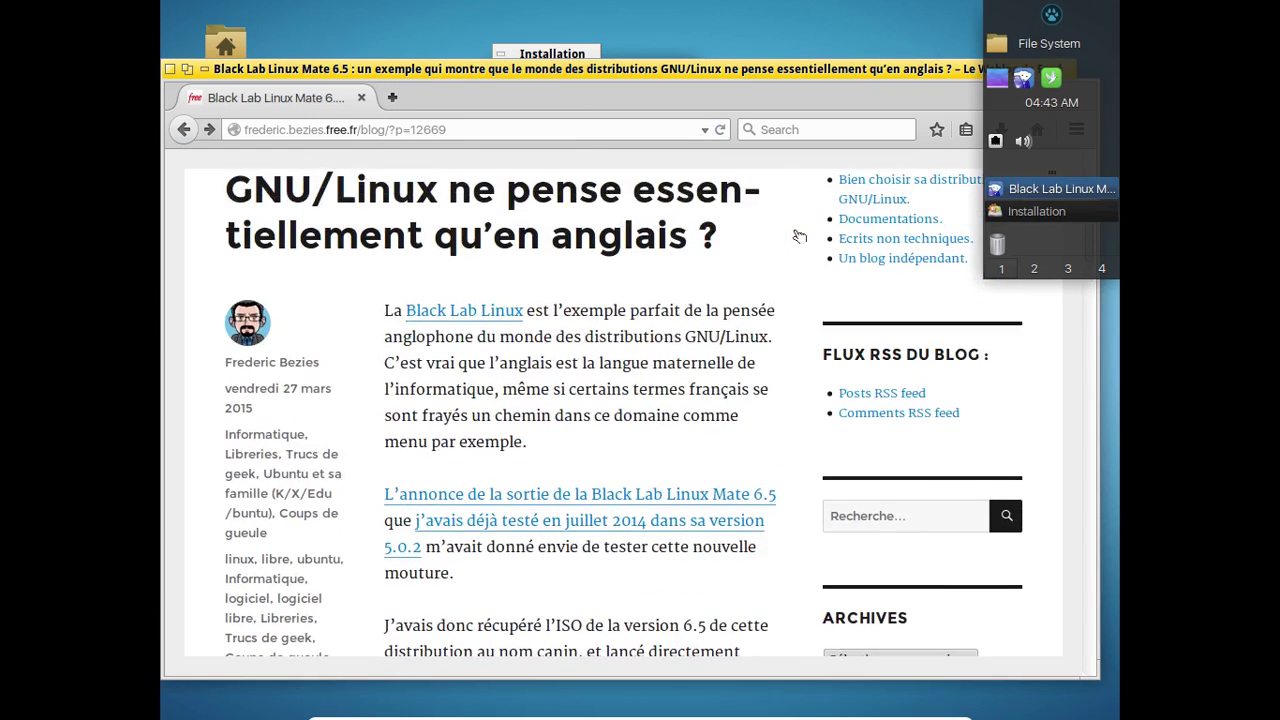
pyautogui.click(521, 315)
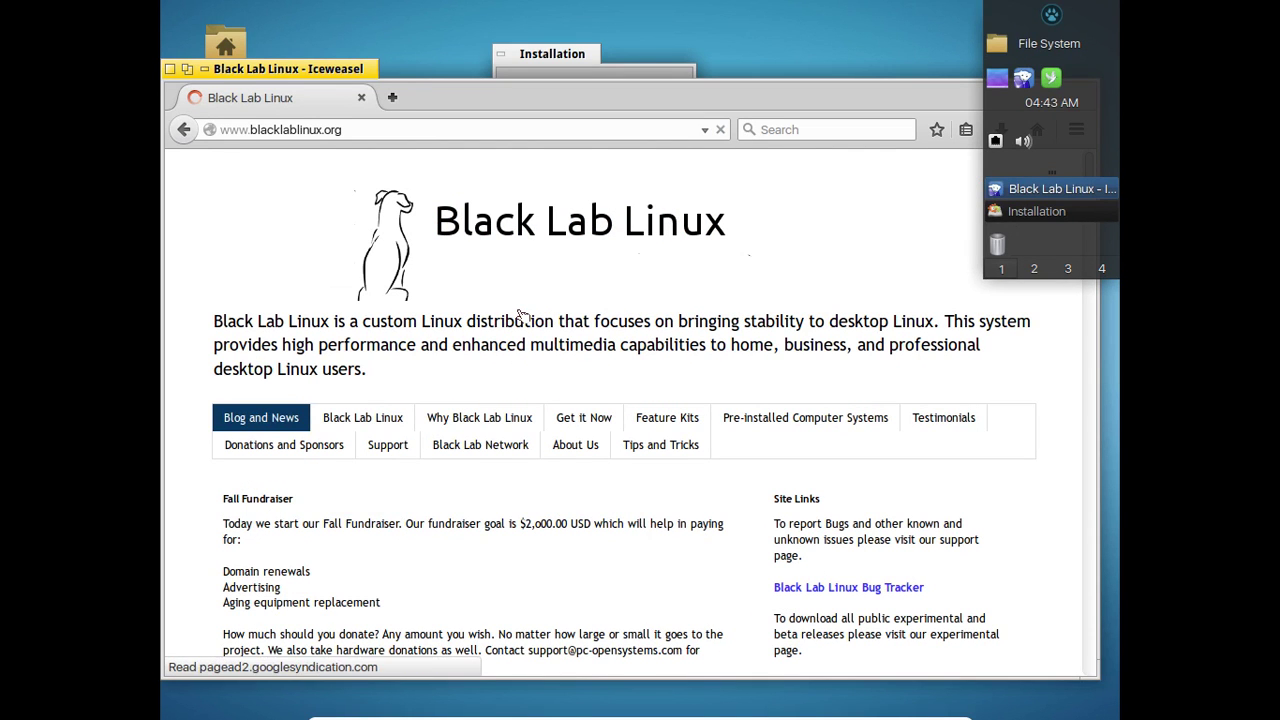
# Step: Read the Black Lab Linux 7.0.1 release announcement and its list of new features, accepting the site's cookie notice
pyautogui.scroll(-5, 520, 315)
pyautogui.moveTo(369, 73); pyautogui.dragTo(290, 64)
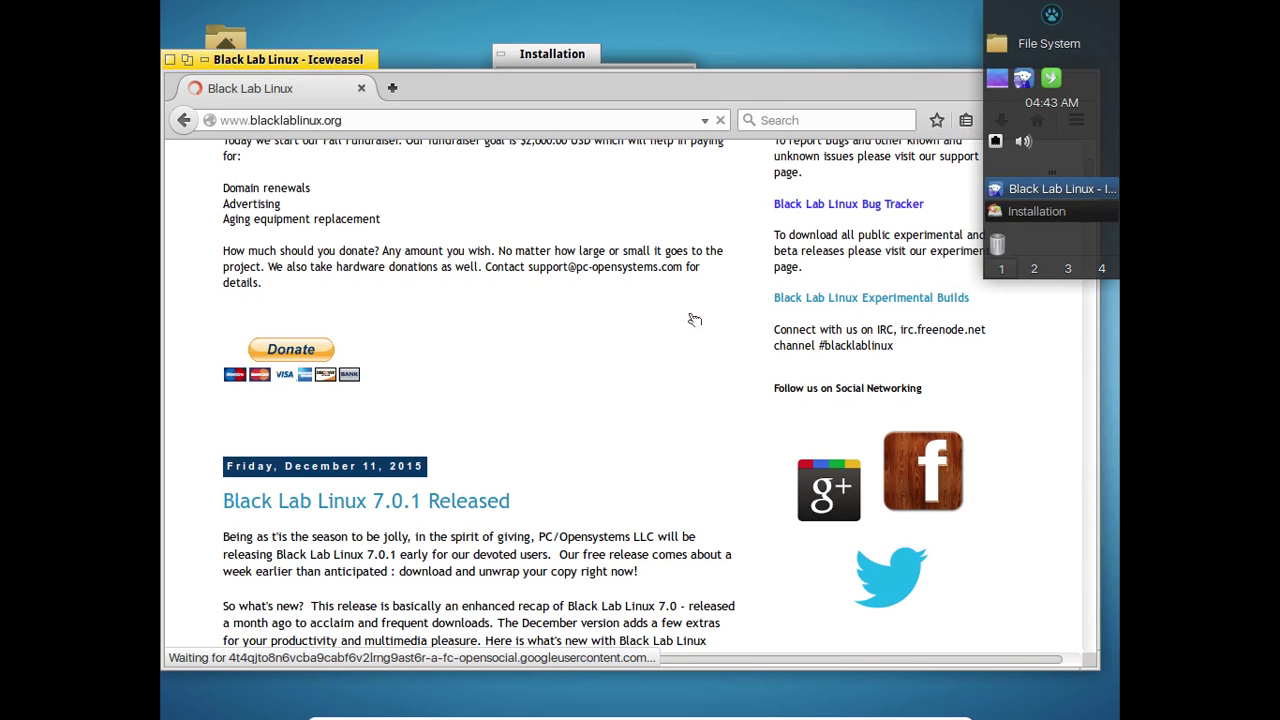
pyautogui.scroll(-3, 694, 319)
pyautogui.scroll(-3, 689, 311)
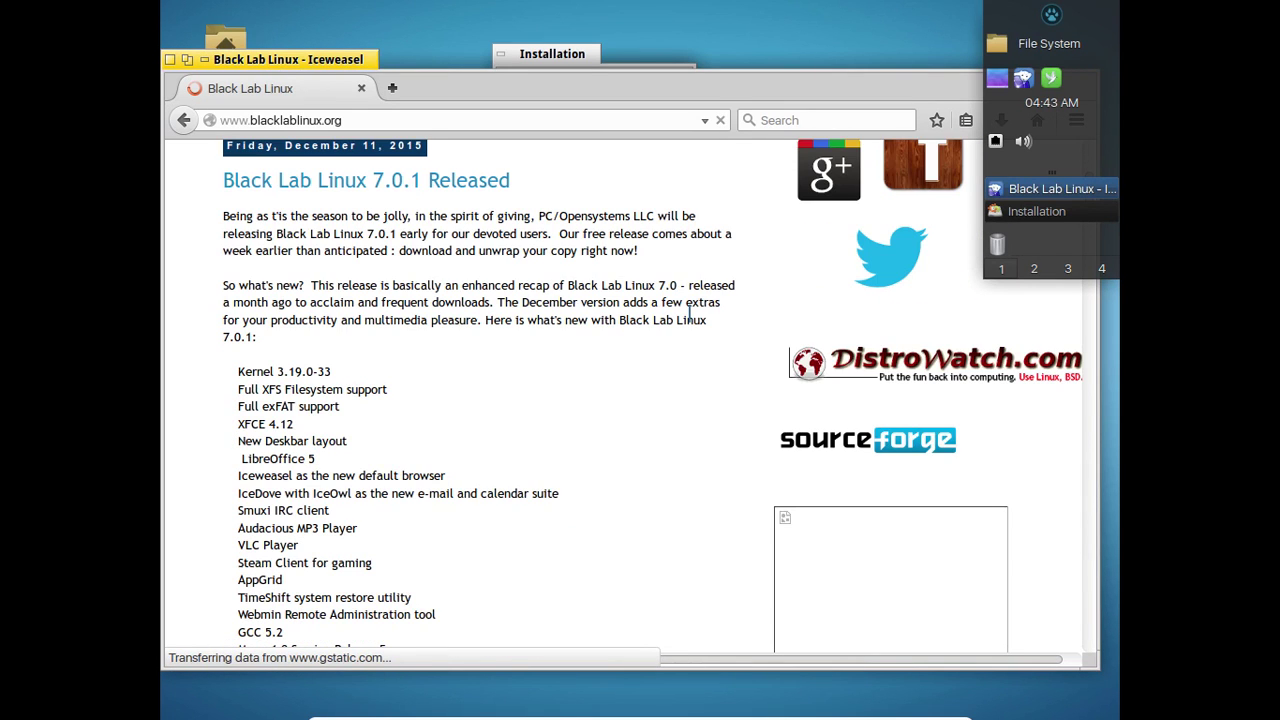
pyautogui.scroll(-3, 690, 318)
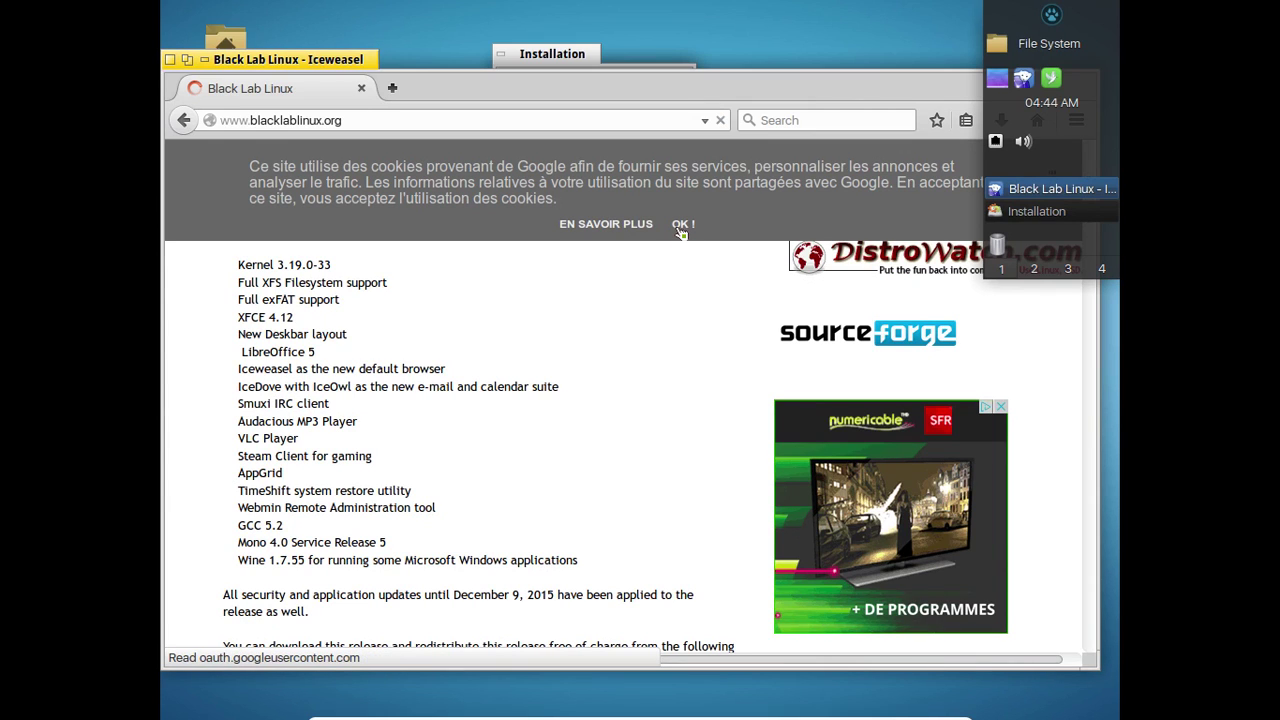
pyautogui.click(680, 231)
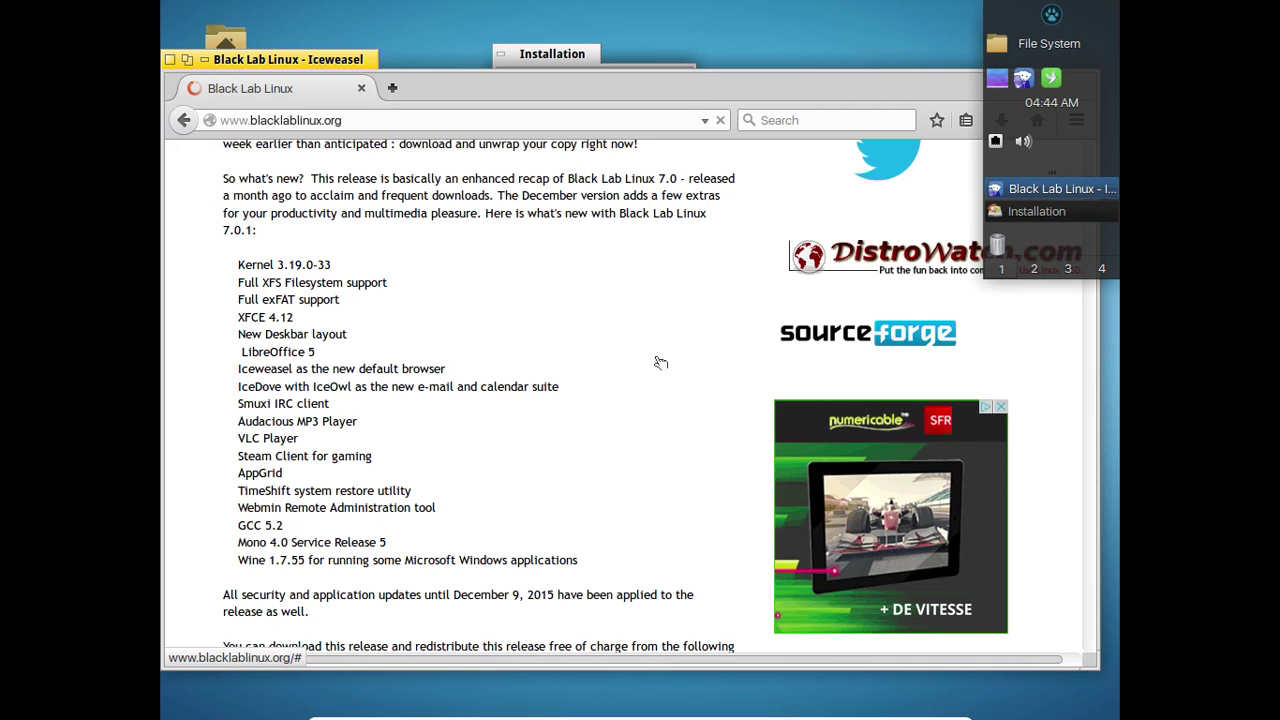
pyautogui.scroll(-2, 655, 370)
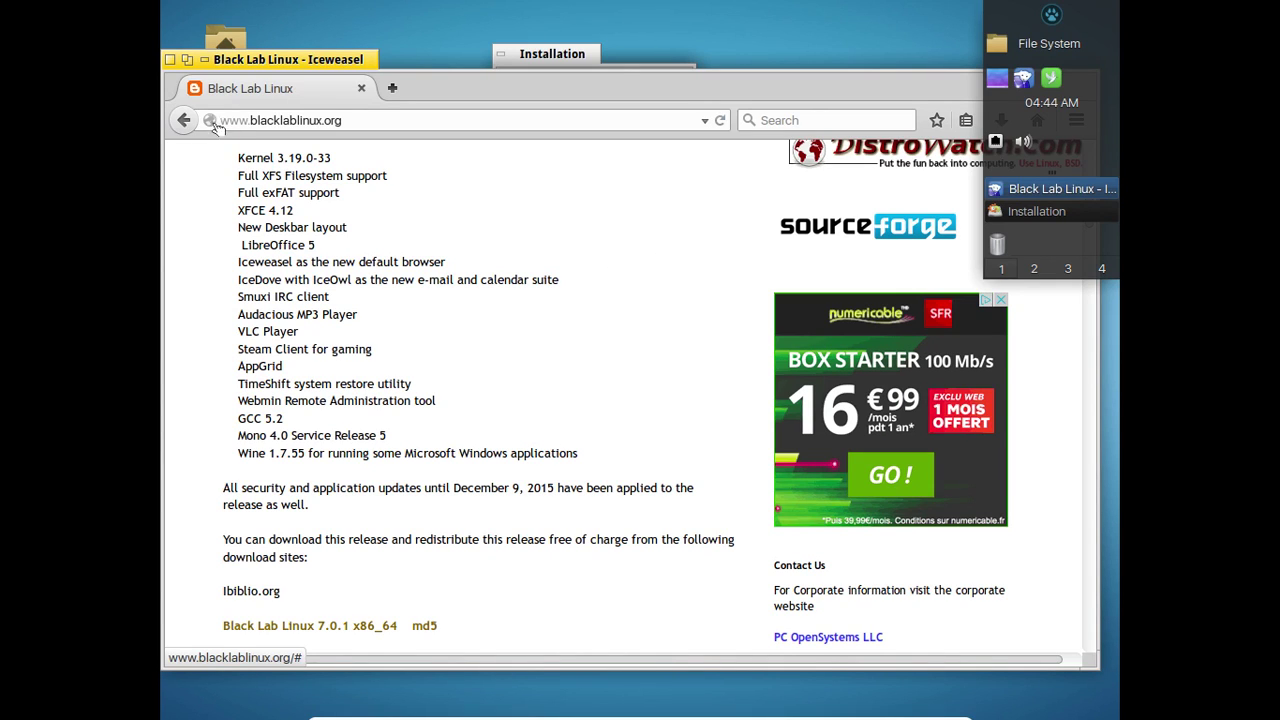
# Step: Close the browser and inspect the installer's detailed log during file copying, collapsing the log again
pyautogui.click(170, 60)
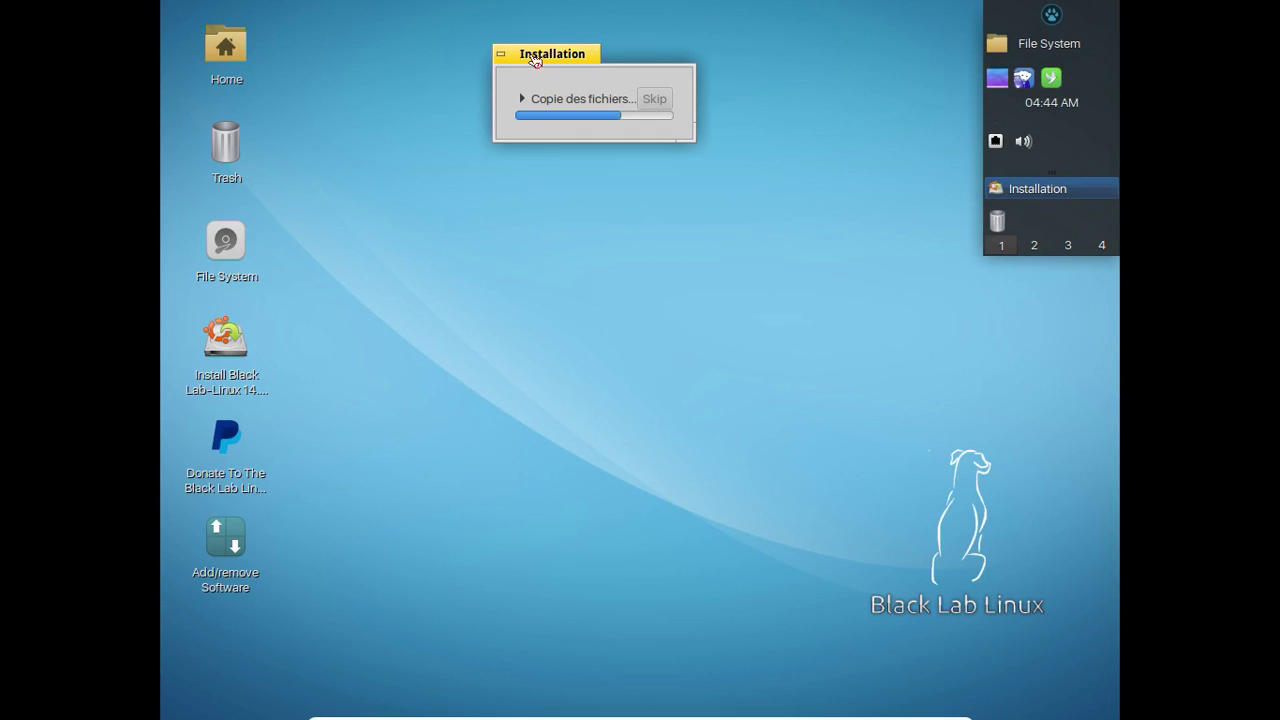
pyautogui.moveTo(524, 60); pyautogui.dragTo(399, 102)
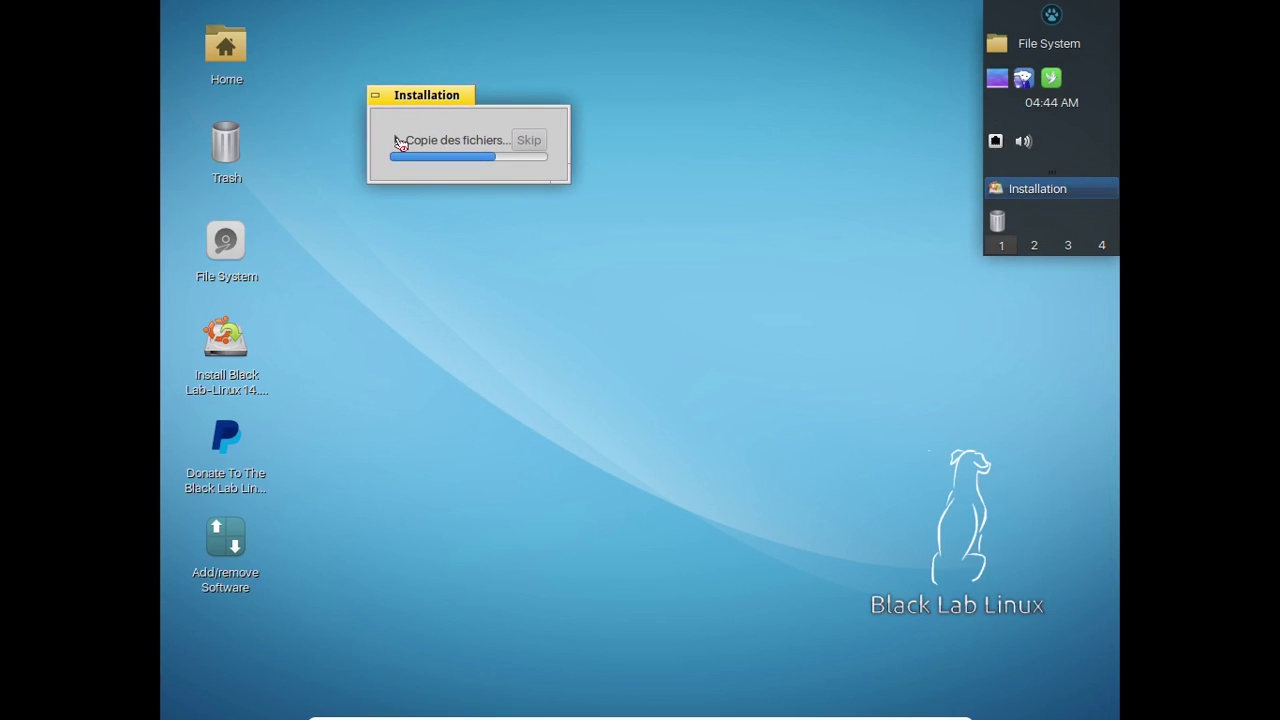
pyautogui.click(397, 141)
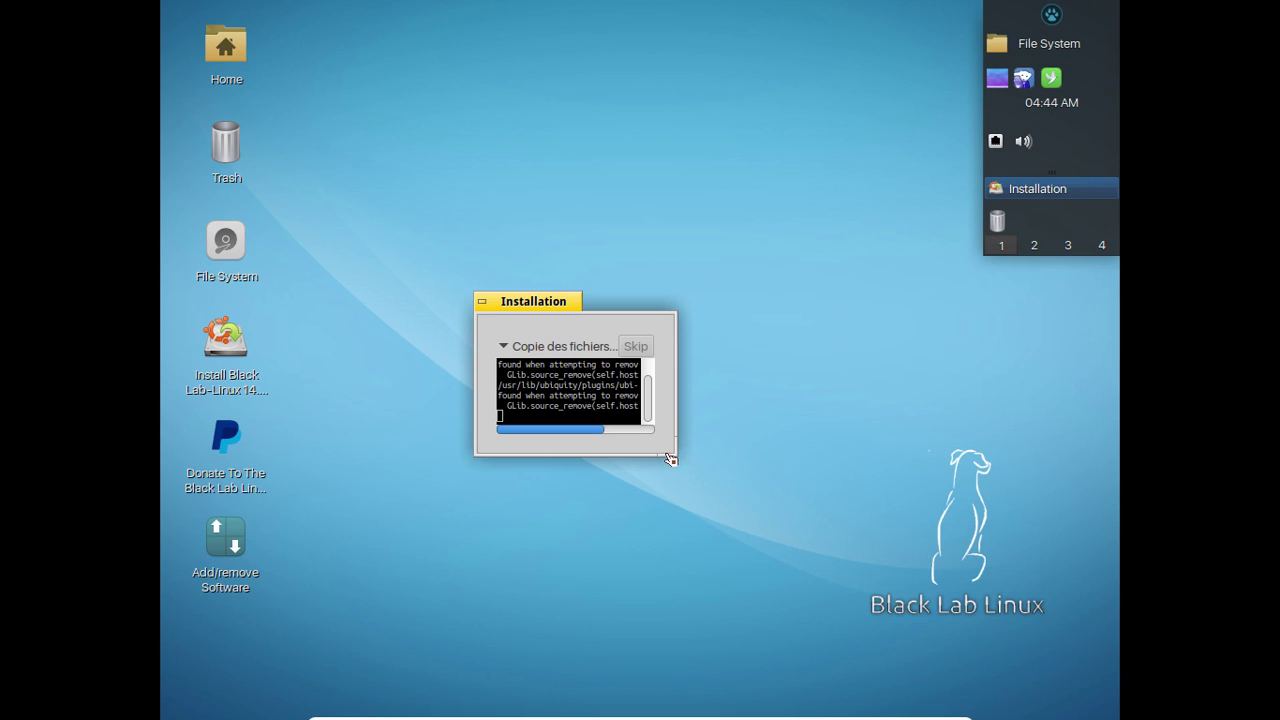
pyautogui.moveTo(670, 459); pyautogui.dragTo(709, 486)
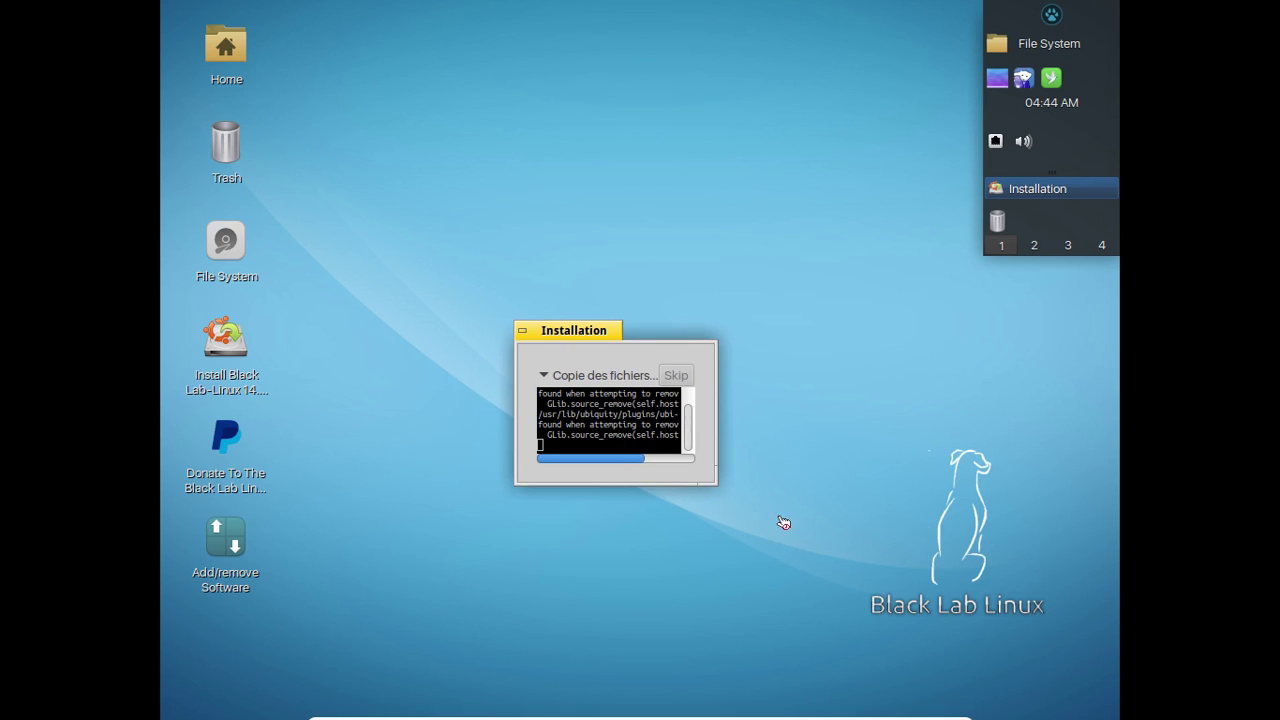
pyautogui.click(544, 376)
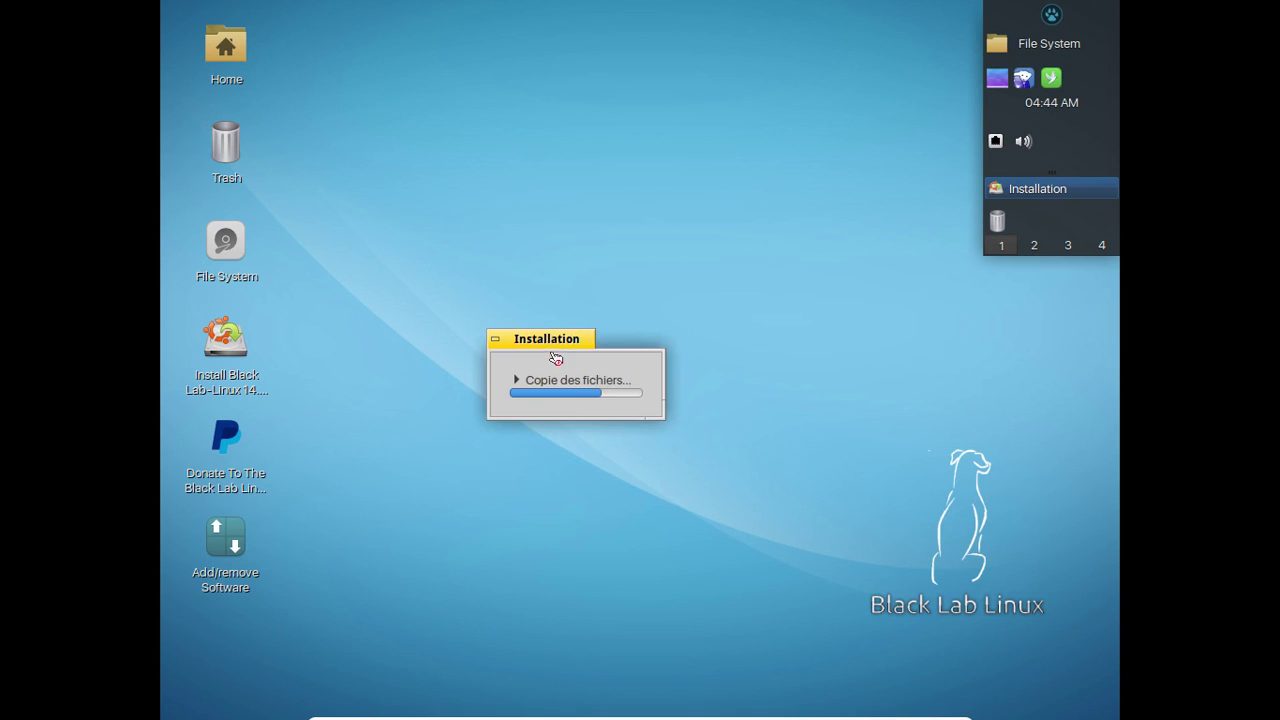
pyautogui.moveTo(546, 342); pyautogui.dragTo(469, 214)
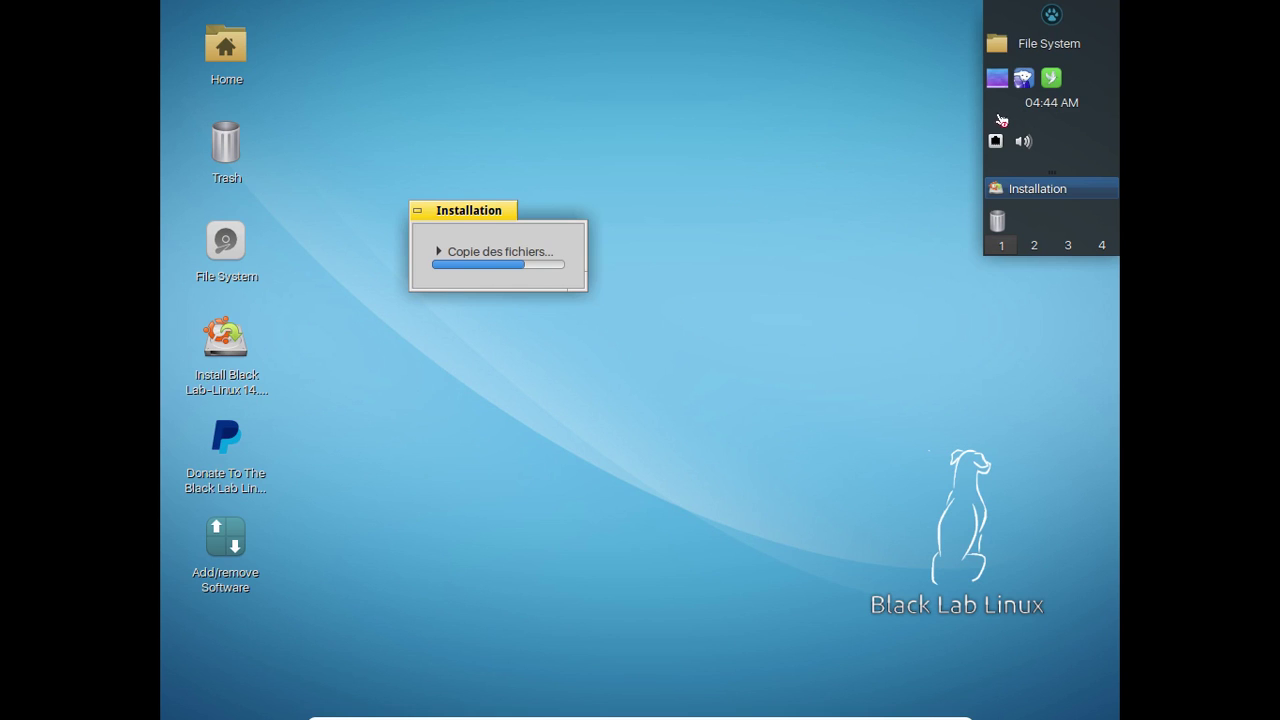
# Step: Browse the desktop's application categories, including Games, Graphics, Internet, System and Wine, without launching anything
pyautogui.click(1050, 16)
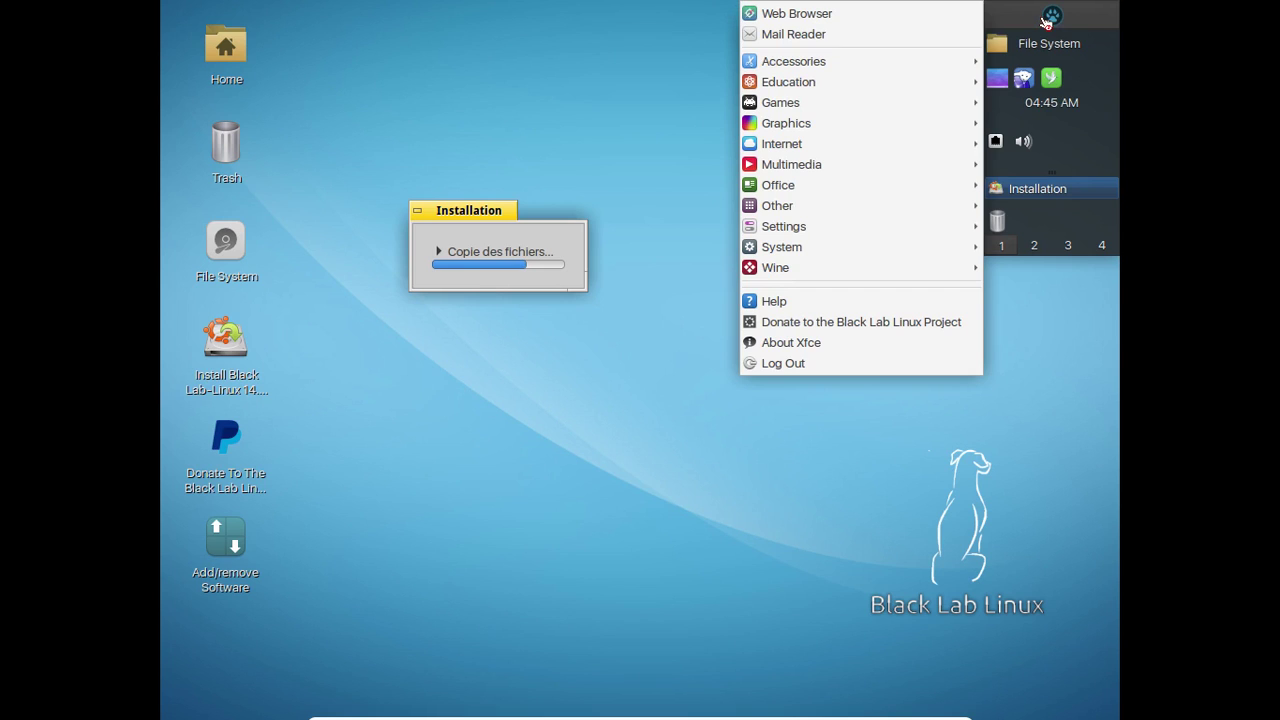
pyautogui.moveTo(894, 102)
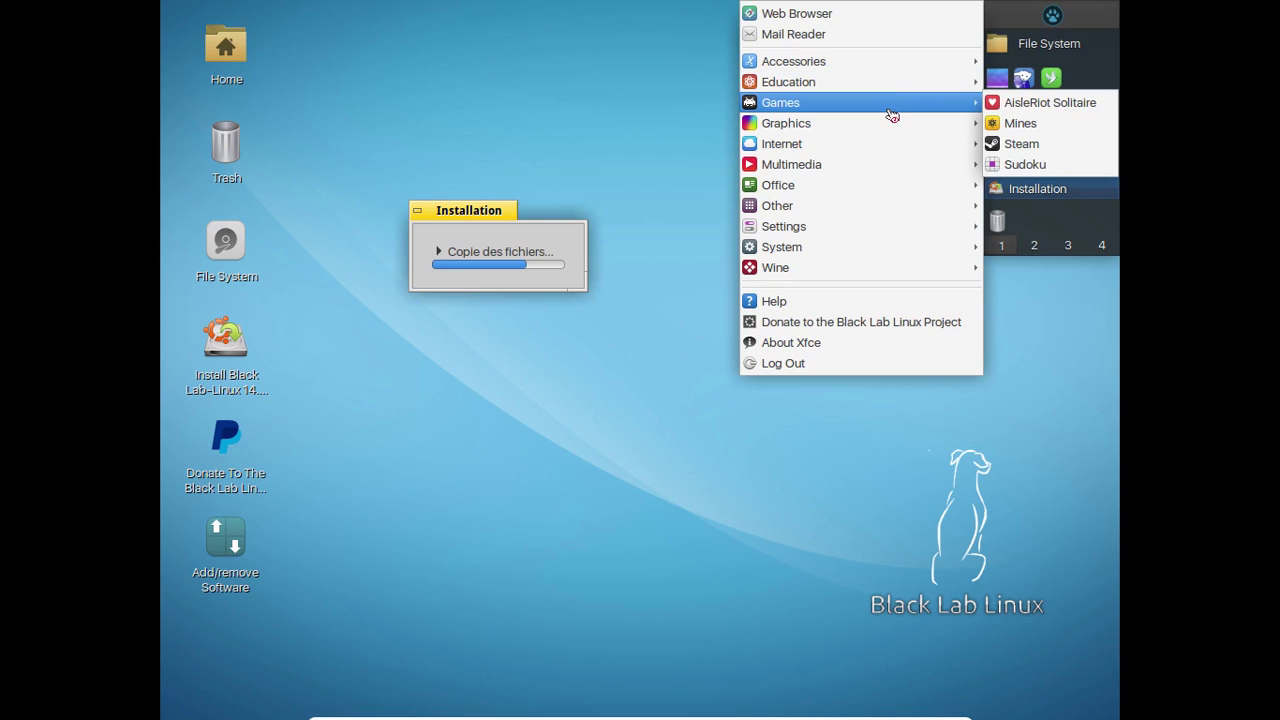
pyautogui.moveTo(891, 125)
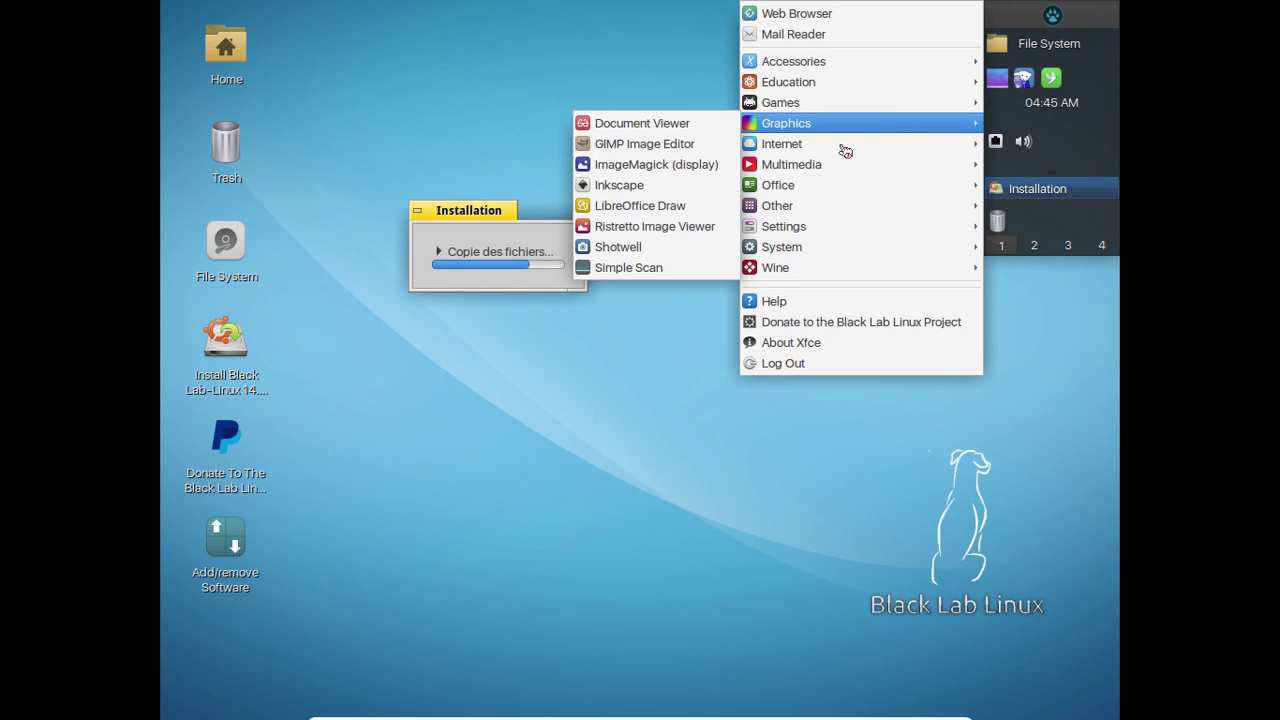
pyautogui.moveTo(795, 150)
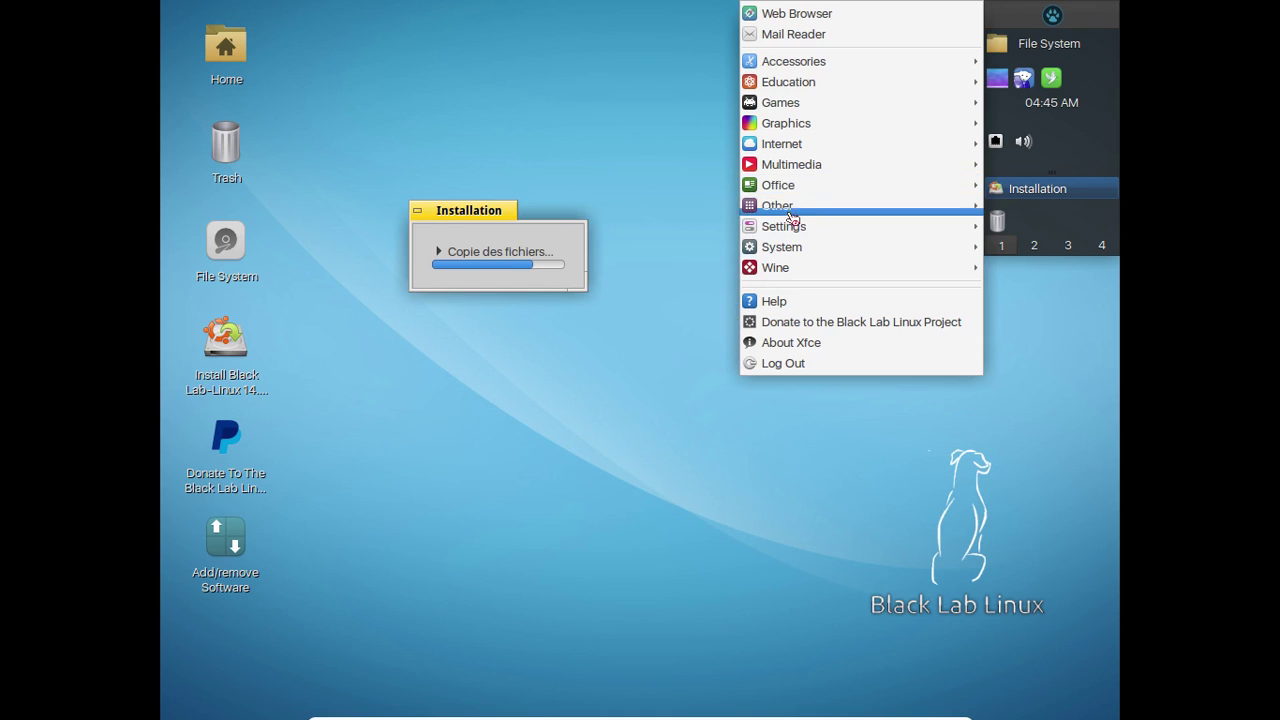
pyautogui.moveTo(792, 207)
pyautogui.moveTo(792, 230)
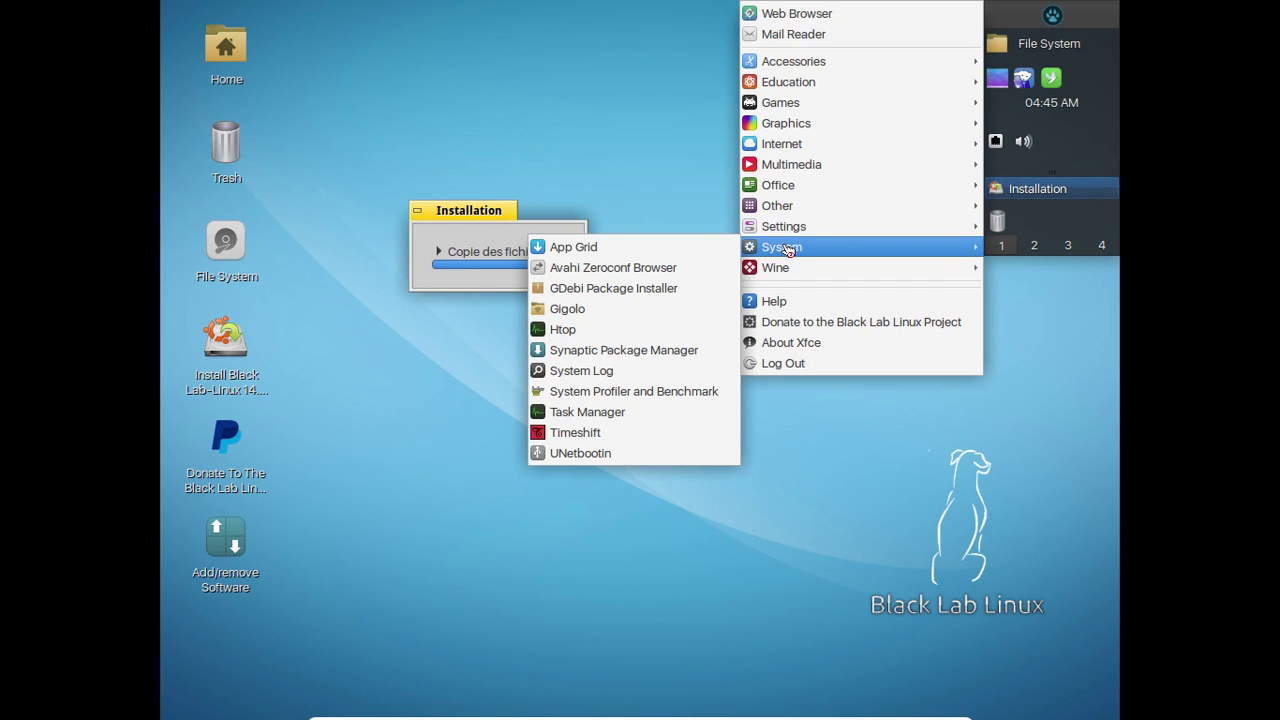
pyautogui.moveTo(784, 278)
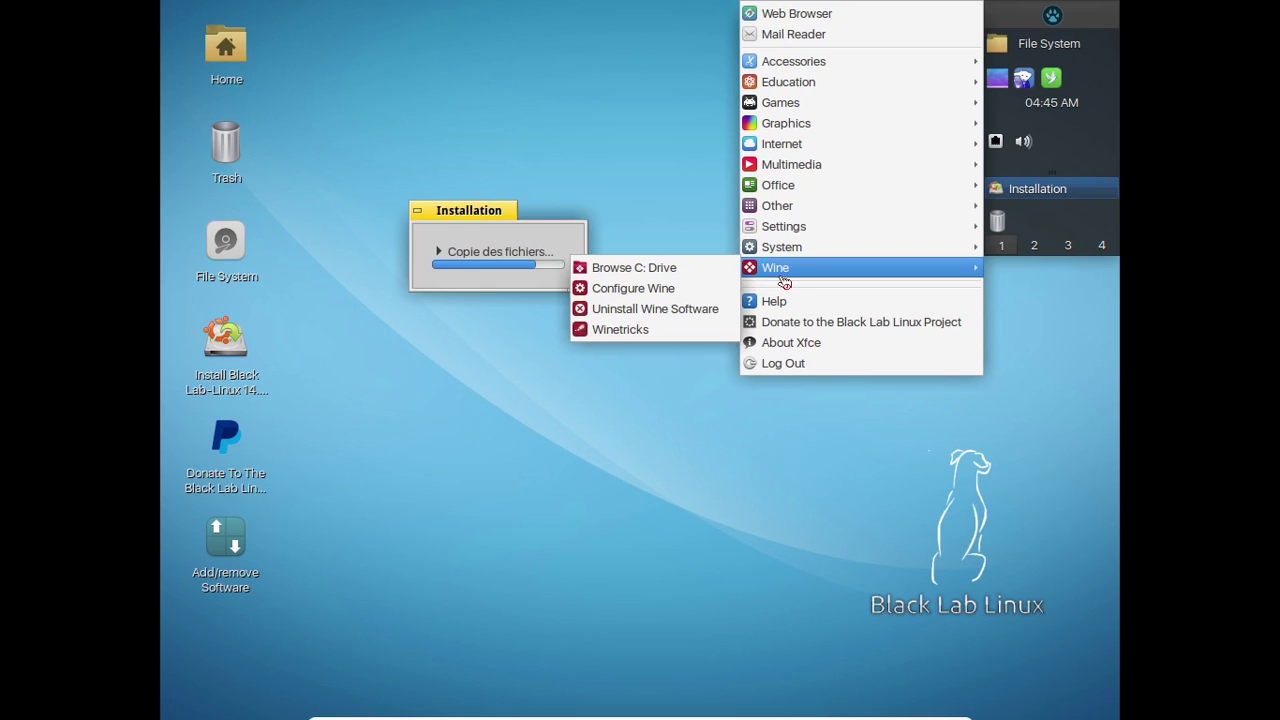
pyautogui.click(713, 164)
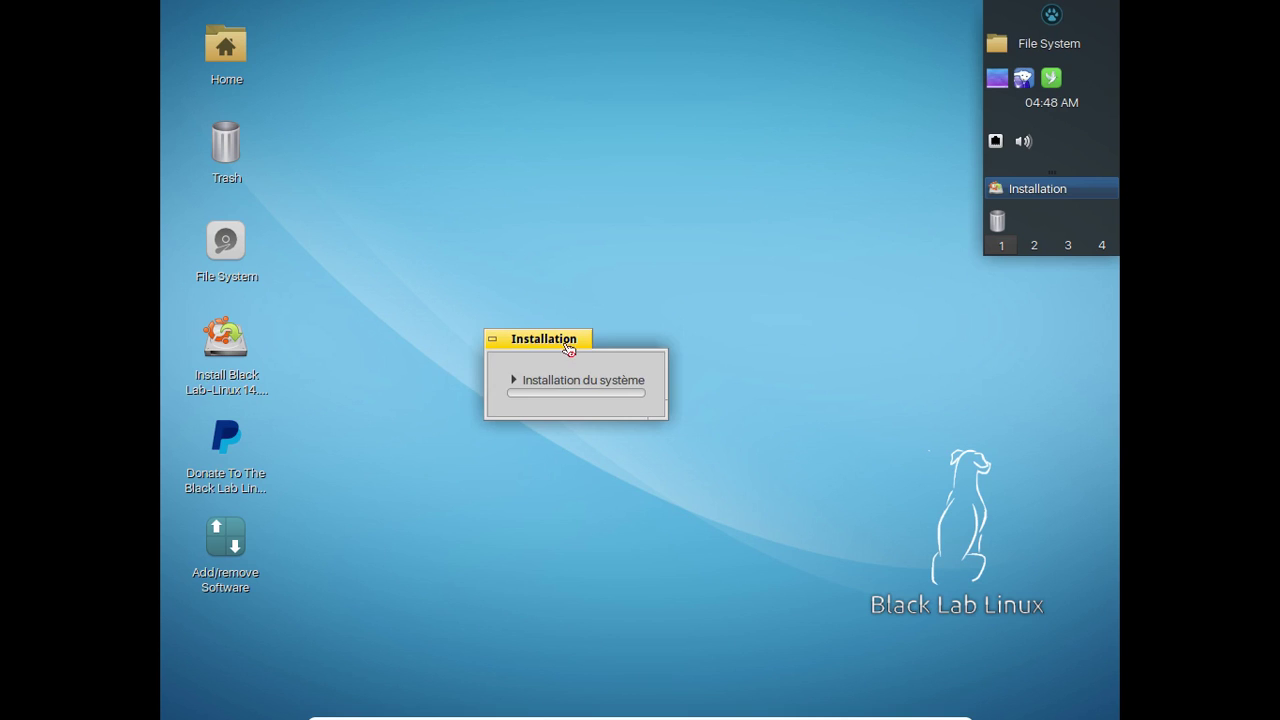
# Step: Check the installation progress and look at the detailed log during hardware configuration, keeping the installation window clear of the centre
pyautogui.moveTo(564, 340); pyautogui.dragTo(514, 182)
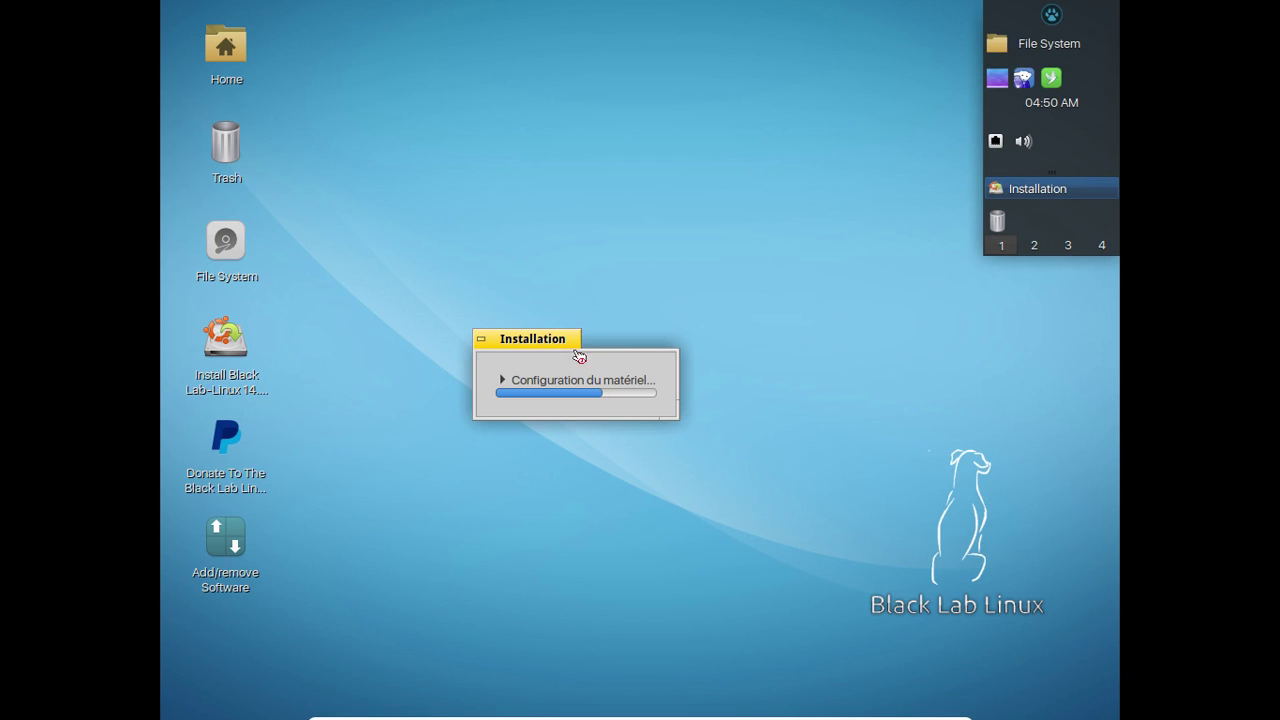
pyautogui.moveTo(564, 345); pyautogui.dragTo(578, 212)
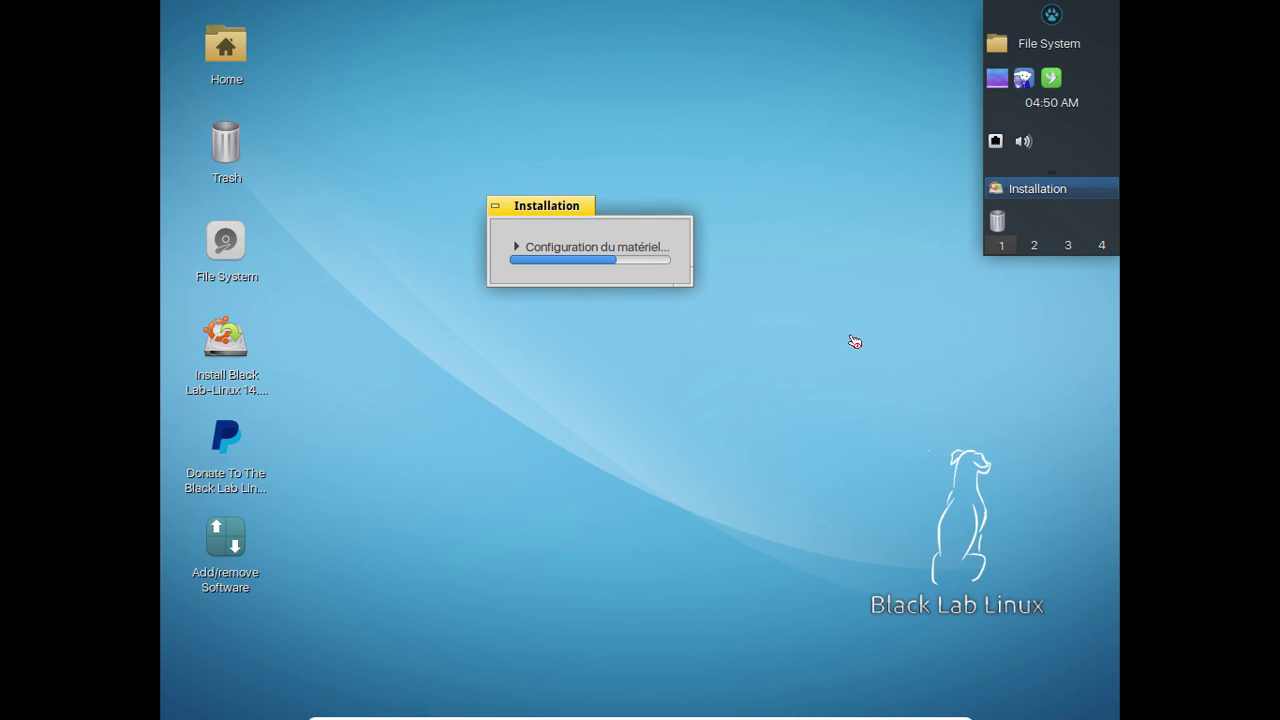
pyautogui.click(518, 248)
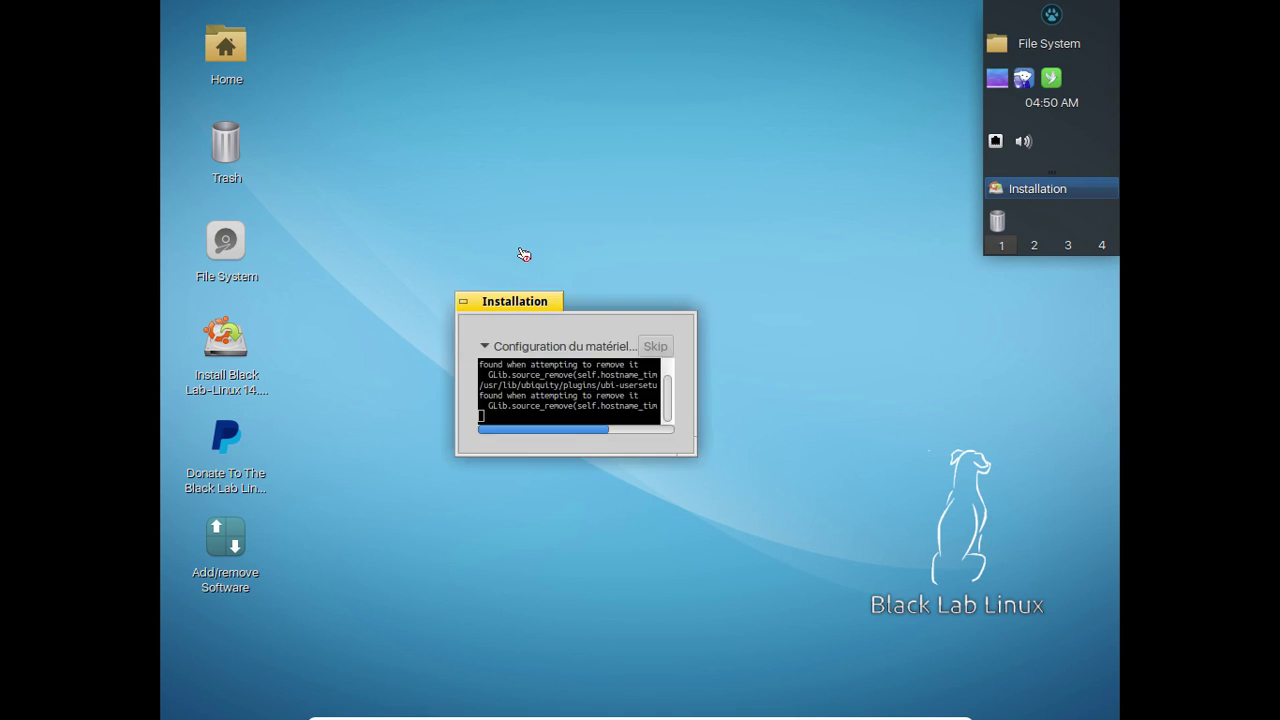
pyautogui.click(489, 348)
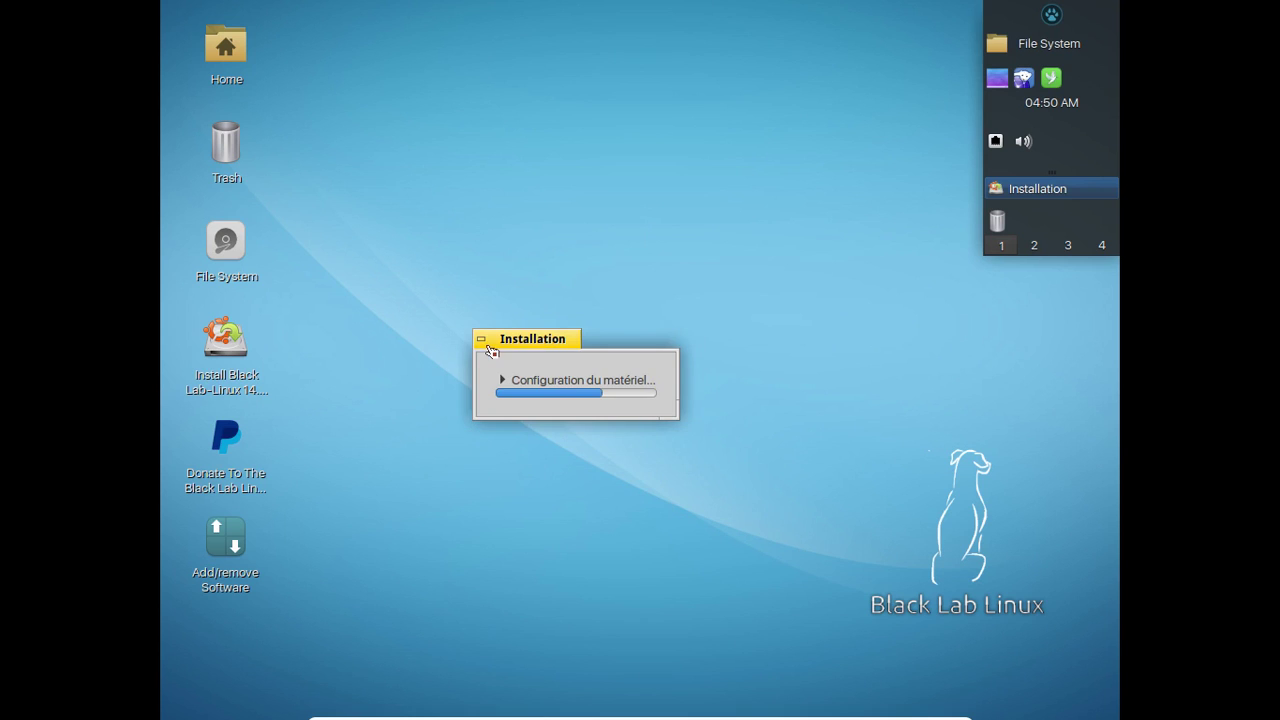
pyautogui.moveTo(526, 337); pyautogui.dragTo(527, 213)
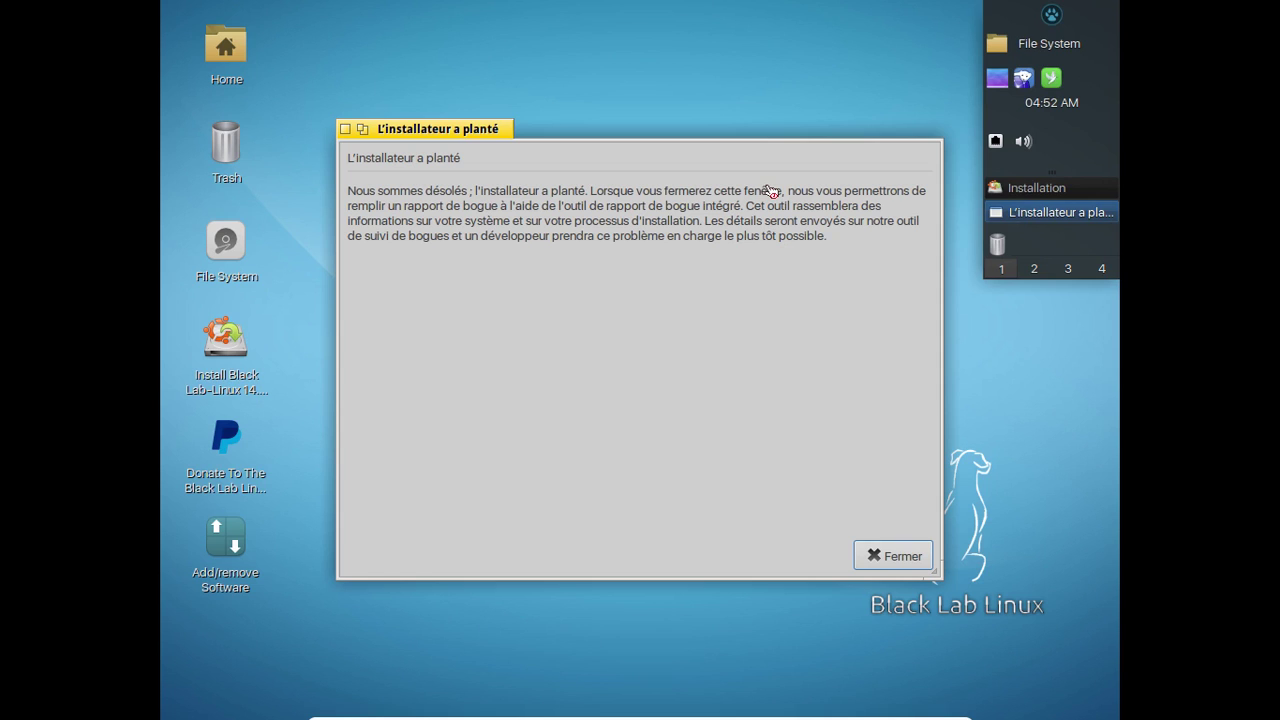
# Step: Close the "L'installateur a planté" window and dismiss the desktop's context menu
pyautogui.click(898, 557)
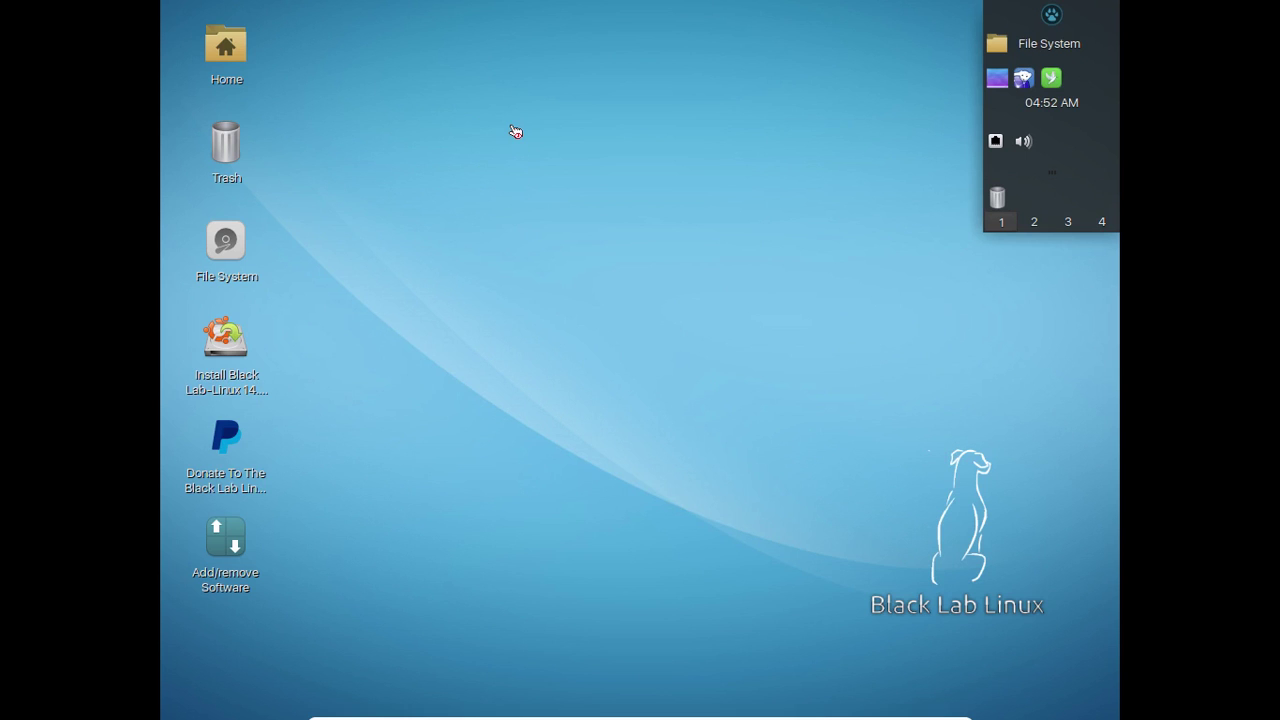
pyautogui.rightClick(810, 425)
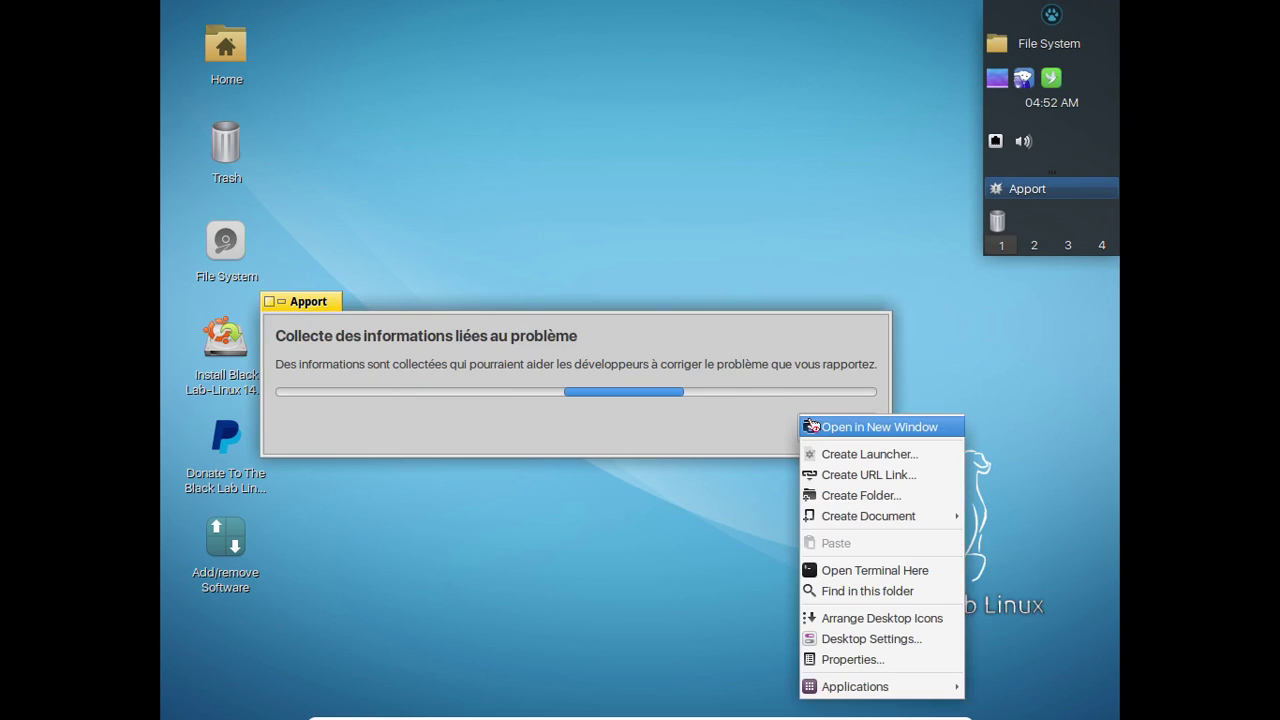
pyautogui.click(751, 440)
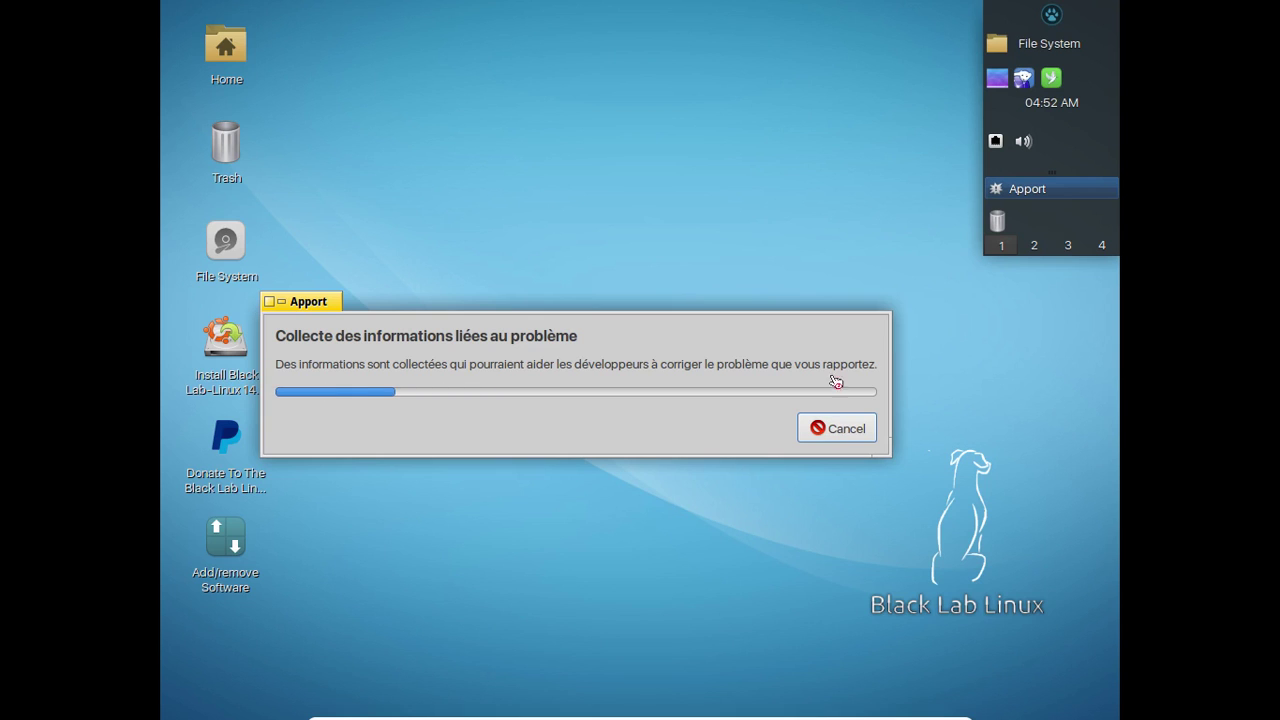
# Step: Shut down the Black Lab Linux live session
pyautogui.click(1051, 14)
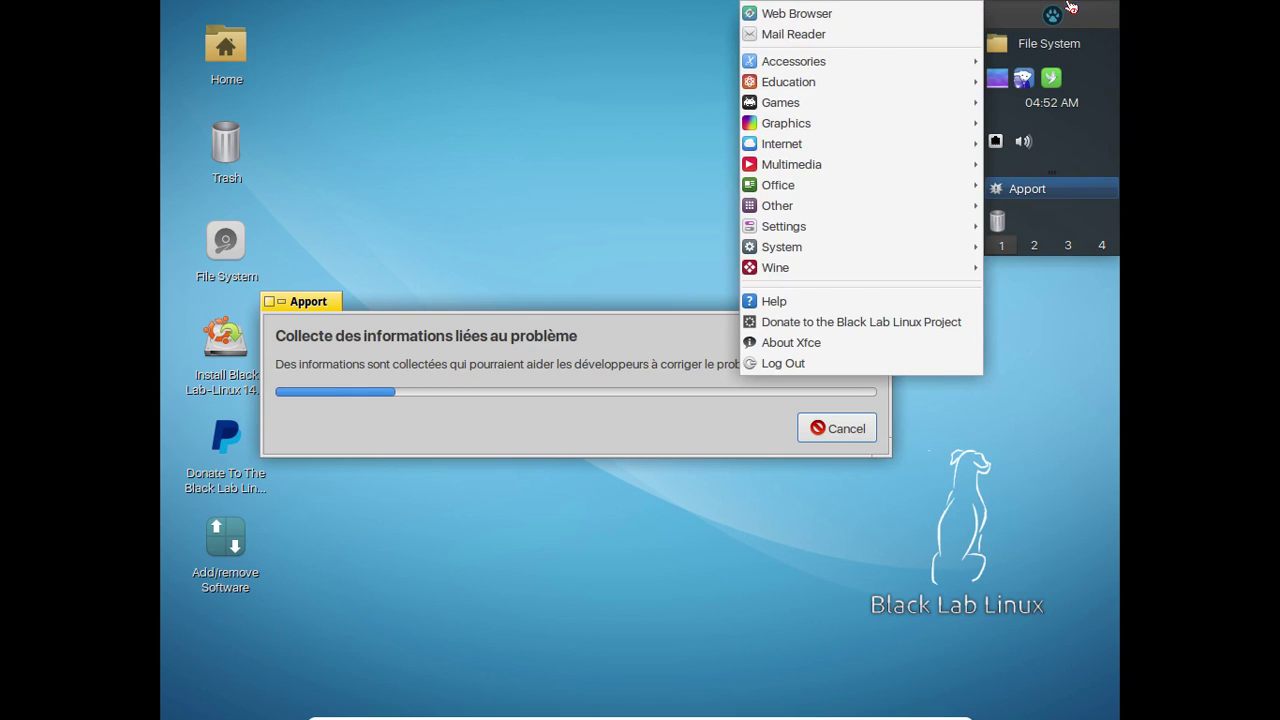
pyautogui.click(857, 362)
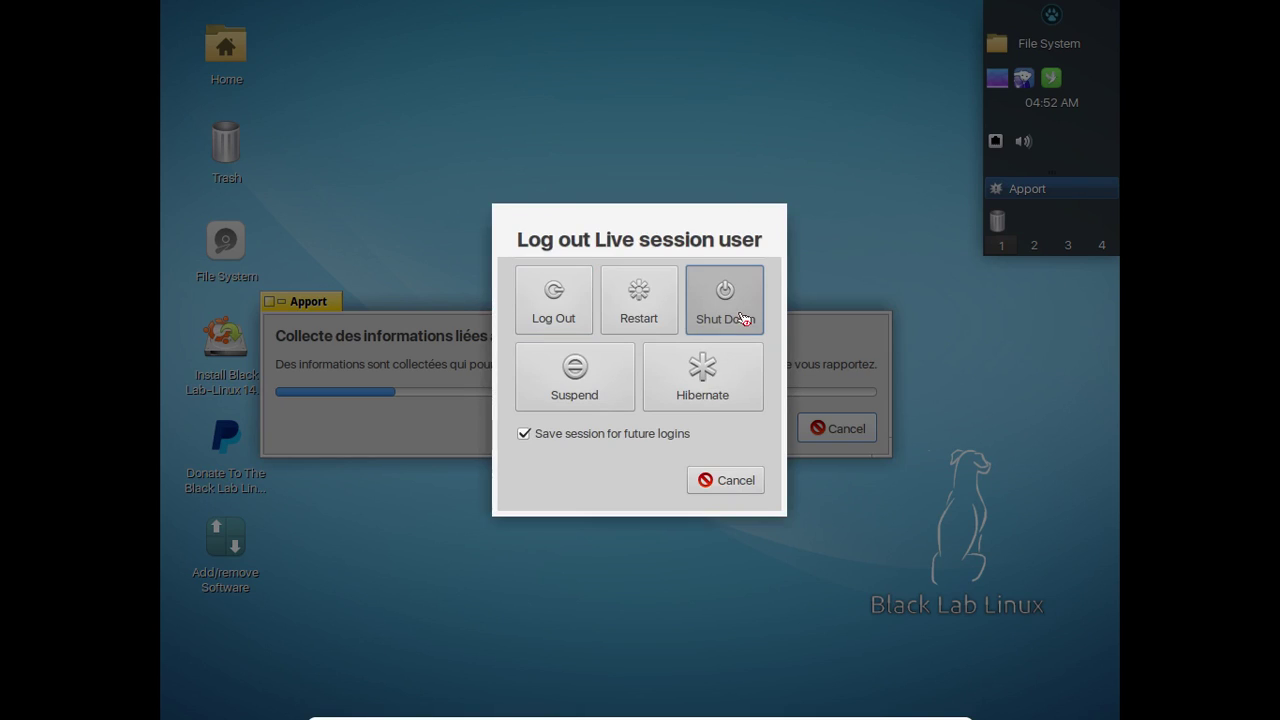
pyautogui.click(744, 318)
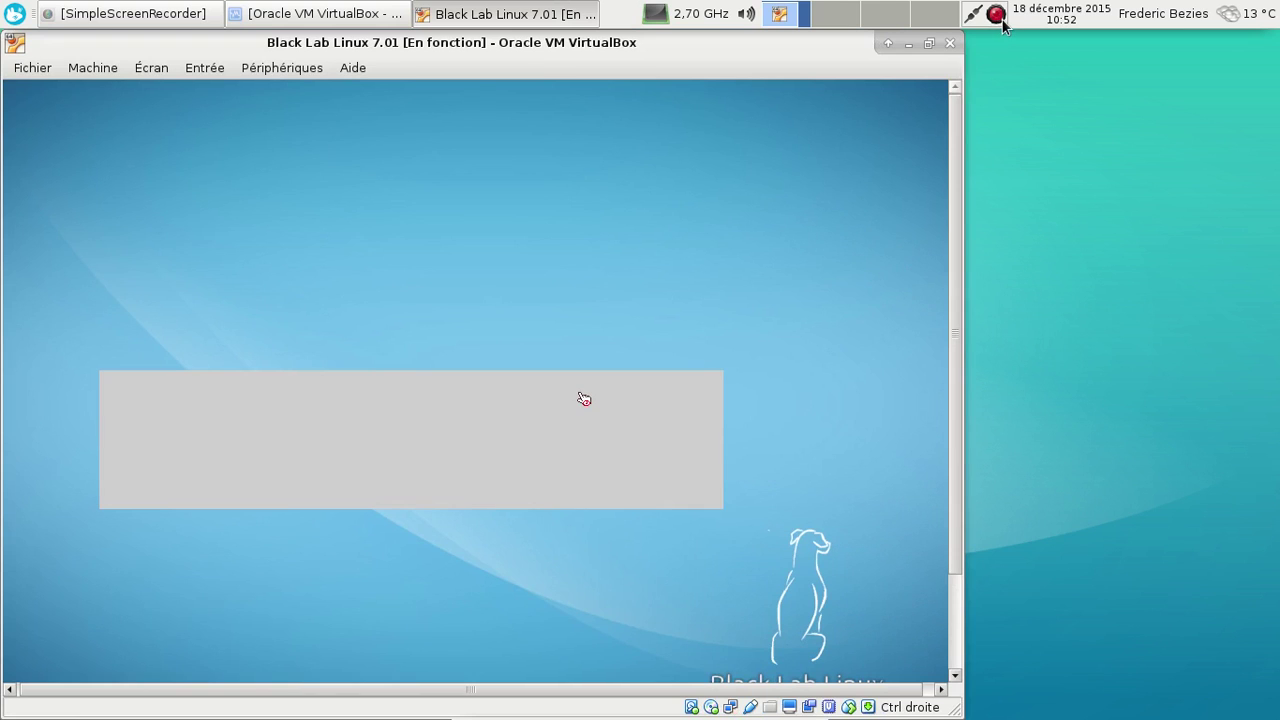
pyautogui.click(996, 14)
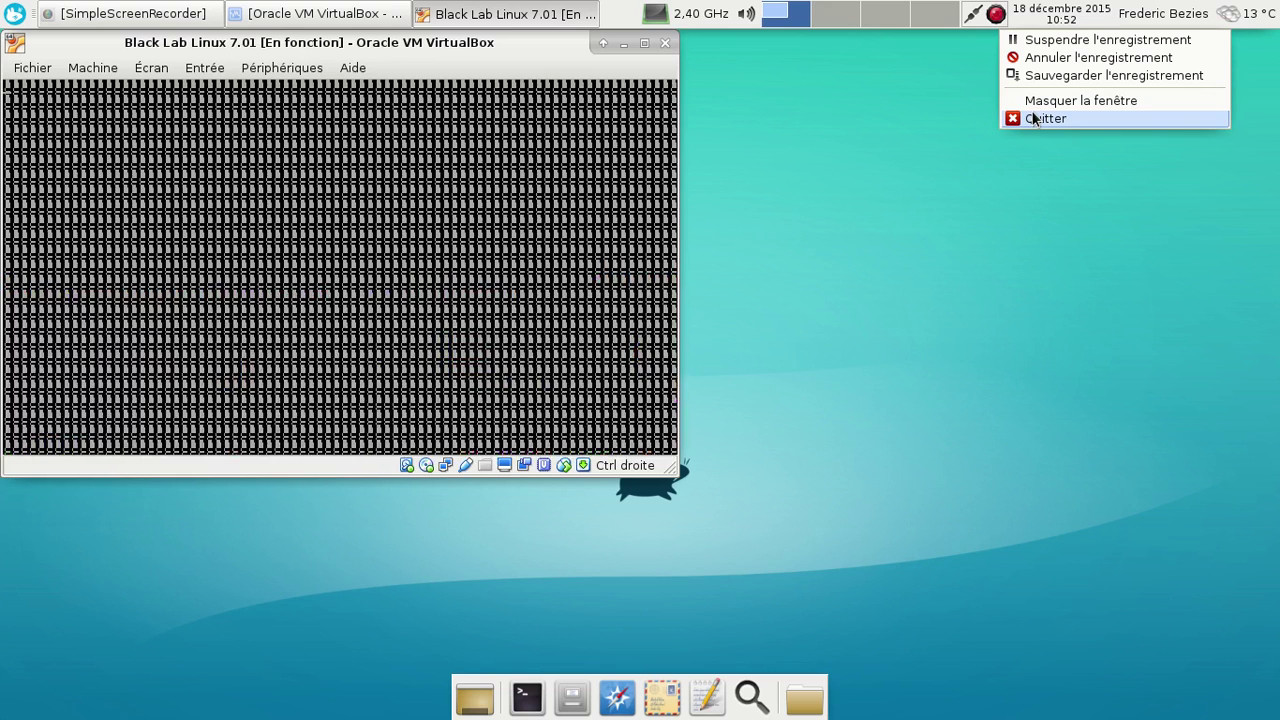